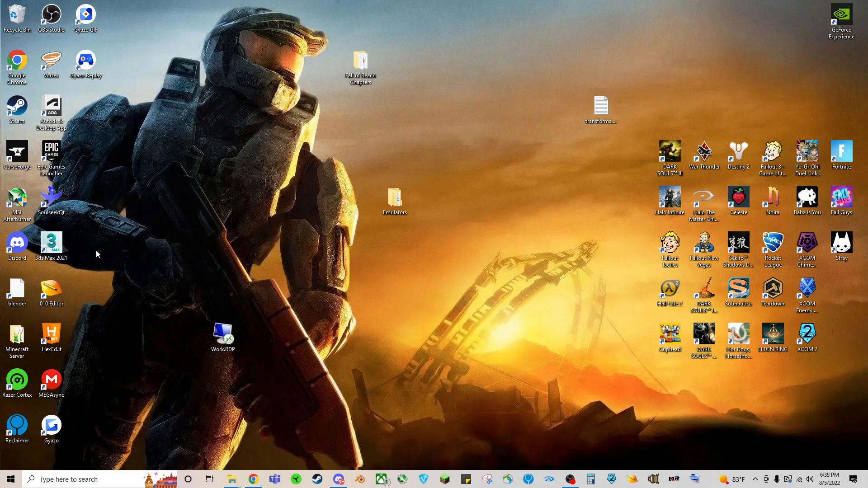
- Launch 3ds Max 2021 and browse for a MAXScript file to run in the 3DS MAX Scripts folder
{"action": "double_click", "coordinate": [52, 244]}
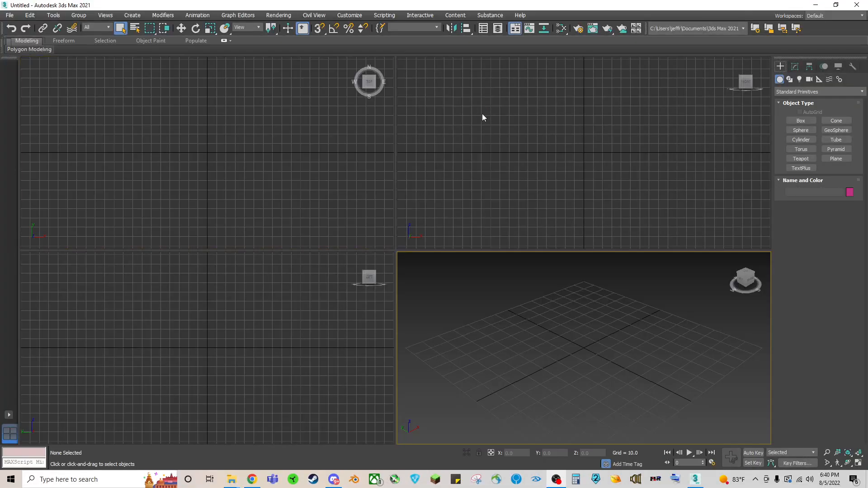
{"action": "left_click", "coordinate": [385, 15]}
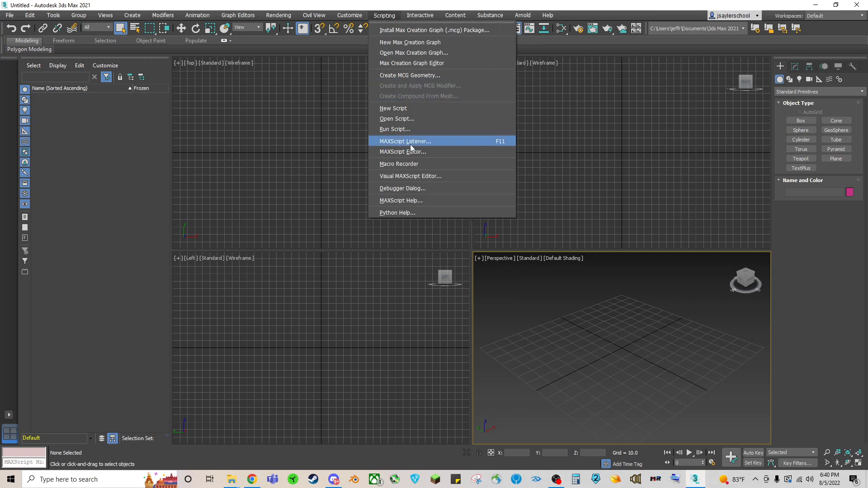
{"action": "left_click", "coordinate": [407, 120]}
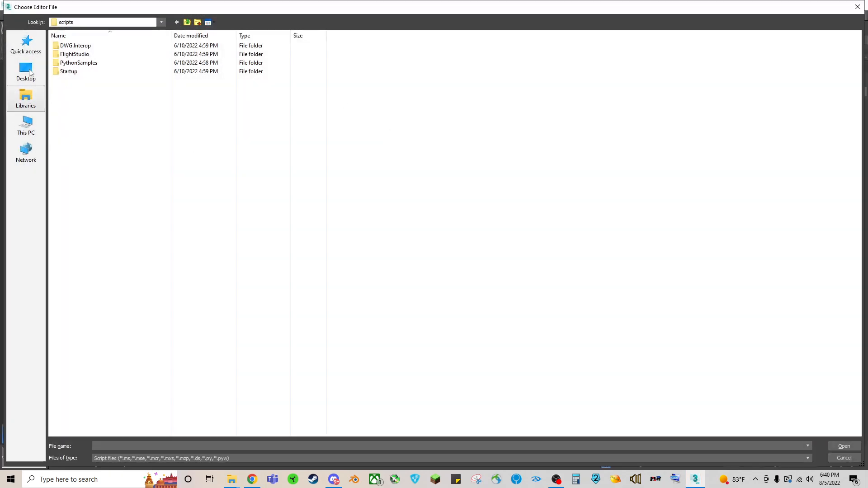
{"action": "left_click", "coordinate": [27, 43]}
{"action": "double_click", "coordinate": [194, 102]}
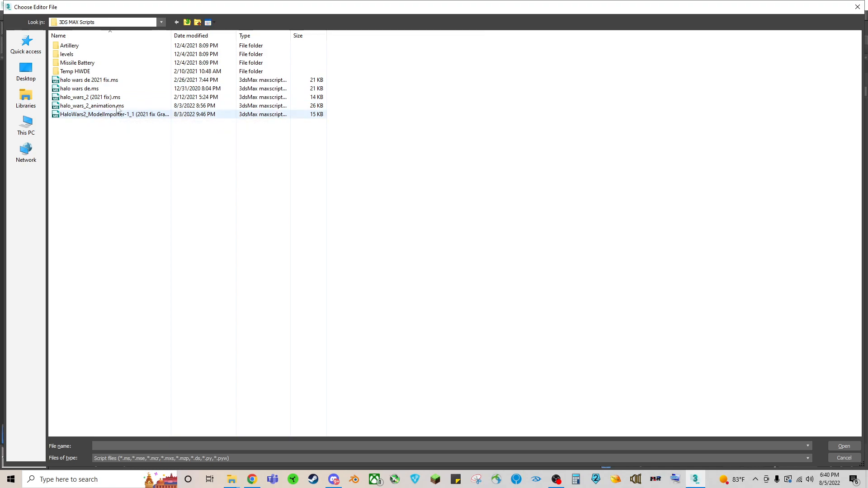
- Widen the file list's name column and run the script HaloWars2_ModelImporter-1_1 (2021 fix Gravemind improved).ms
{"action": "left_click_drag", "start_coordinate": [171, 36], "coordinate": [233, 35]}
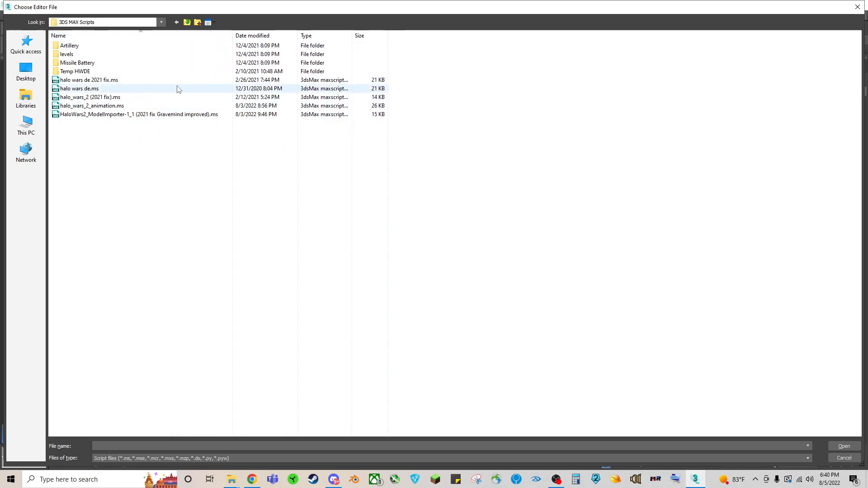
{"action": "left_click", "coordinate": [101, 81]}
{"action": "left_click", "coordinate": [98, 89]}
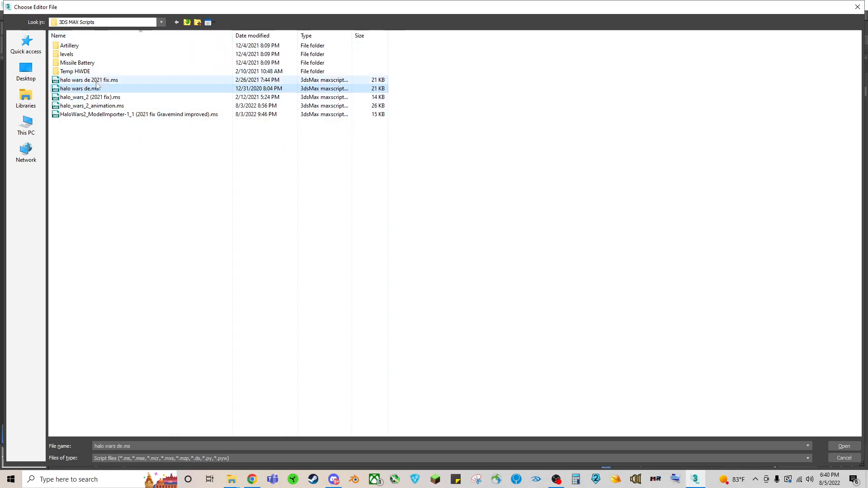
{"action": "left_click", "coordinate": [100, 82]}
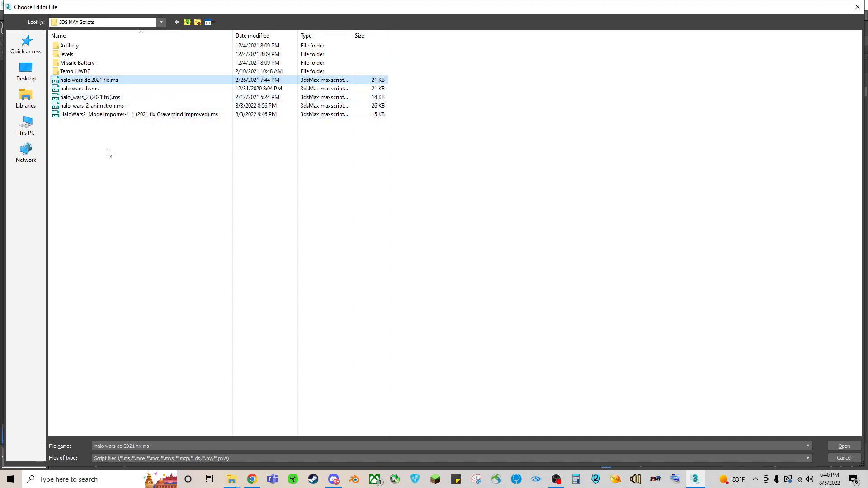
{"action": "left_click", "coordinate": [113, 106]}
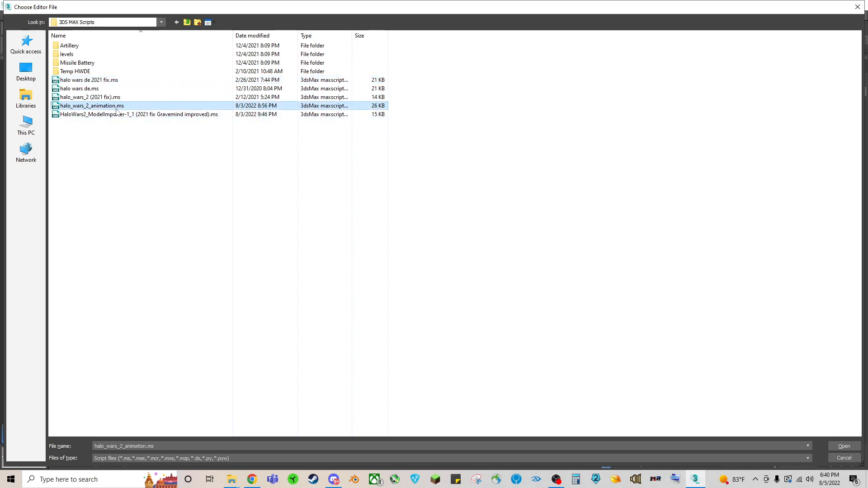
{"action": "left_click", "coordinate": [162, 116]}
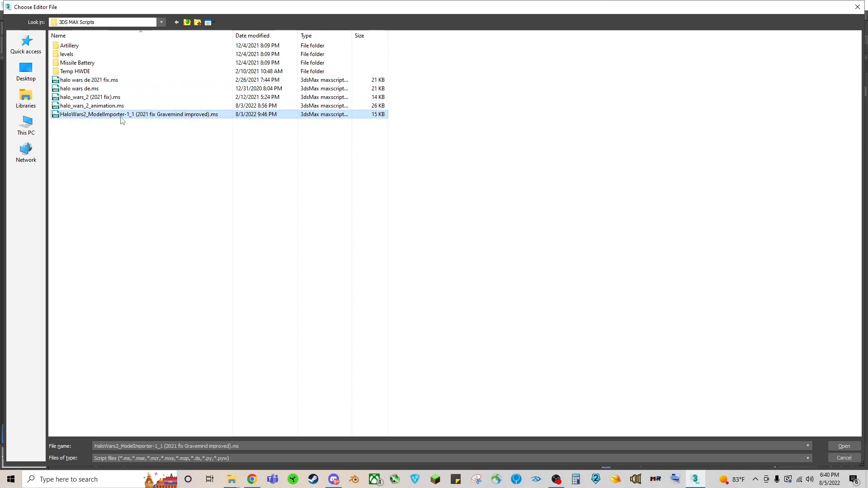
{"action": "double_click", "coordinate": [157, 115]}
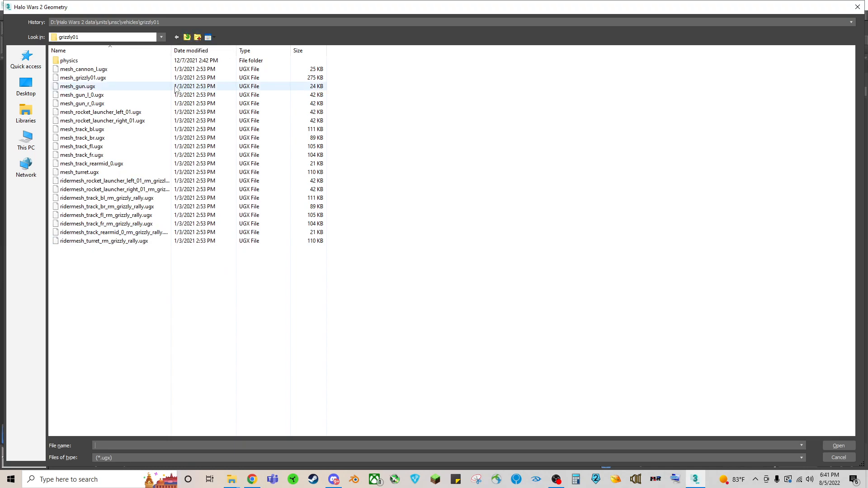
- Import mesh_gun.ugx from units\unsc\vehicles\grizzly01 in the Halo Wars 2 data folder and expand the Main_Root hierarchy
{"action": "double_click", "coordinate": [187, 39]}
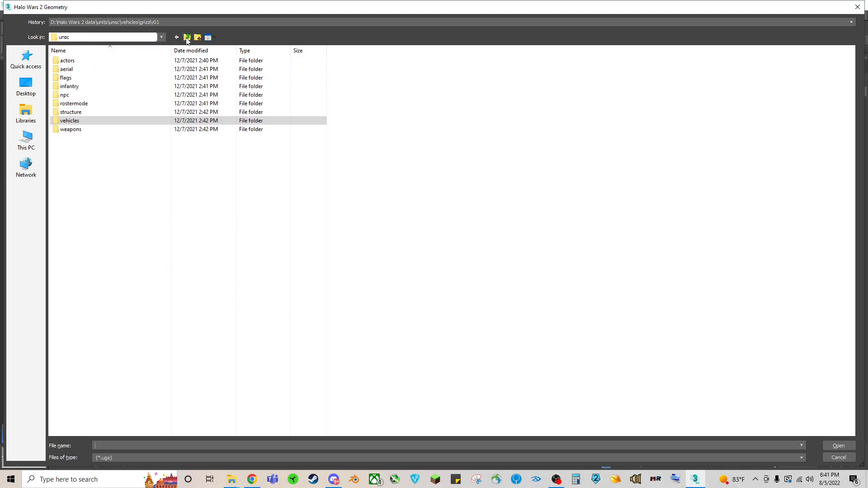
{"action": "left_click", "coordinate": [187, 38]}
{"action": "left_click", "coordinate": [187, 38]}
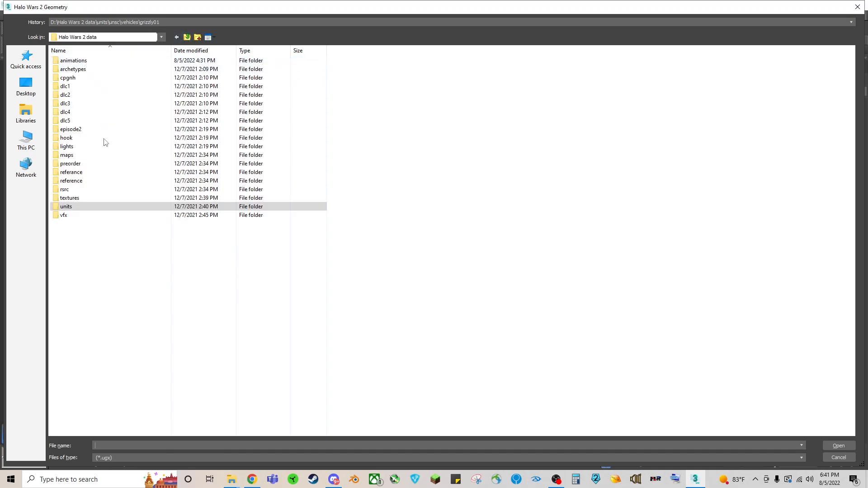
{"action": "double_click", "coordinate": [81, 210]}
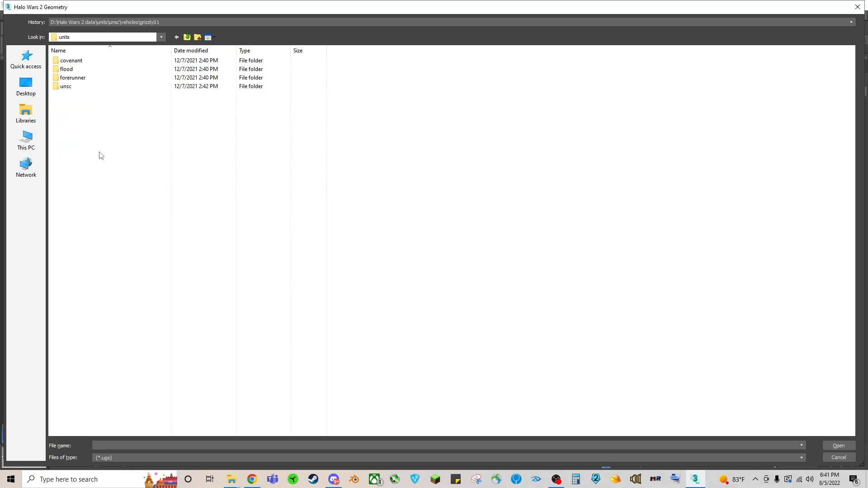
{"action": "double_click", "coordinate": [73, 87]}
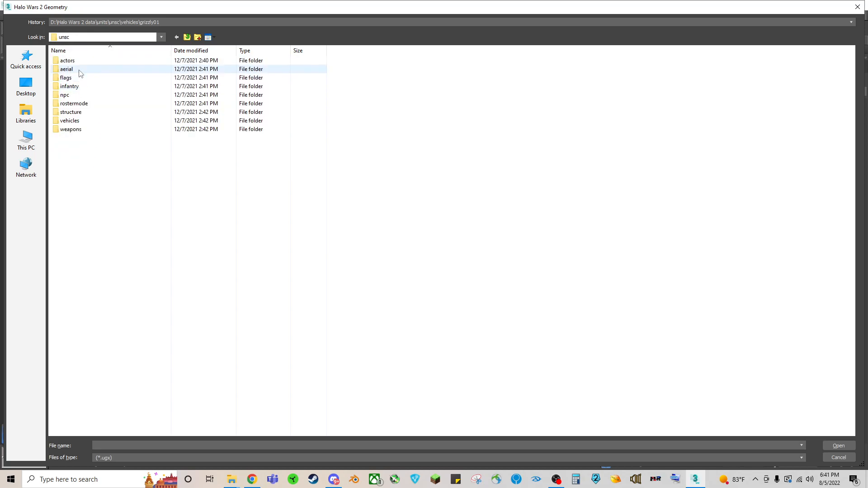
{"action": "double_click", "coordinate": [83, 122]}
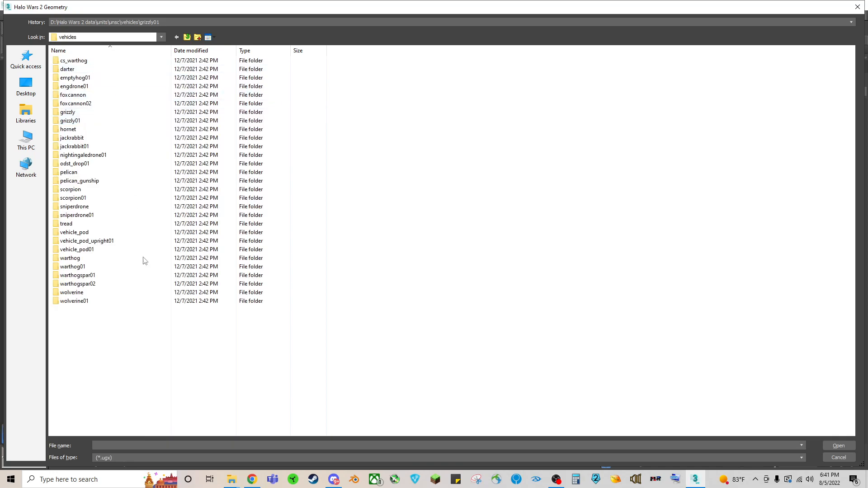
{"action": "left_click", "coordinate": [83, 123]}
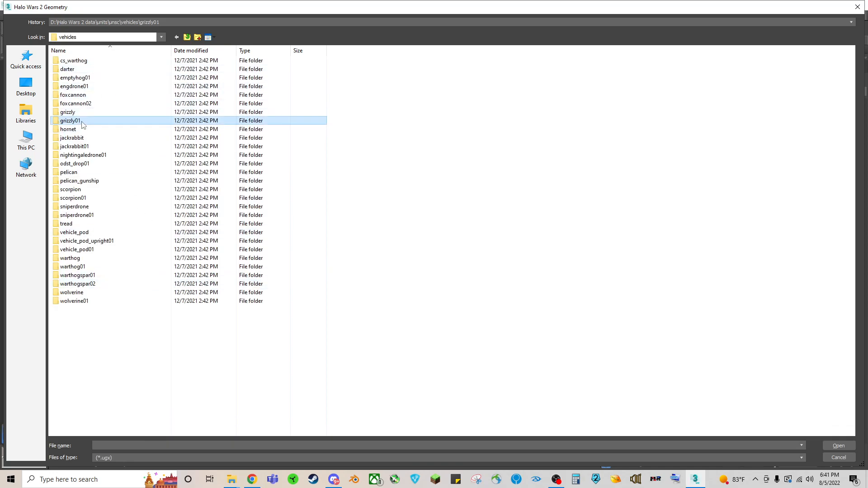
{"action": "double_click", "coordinate": [82, 122]}
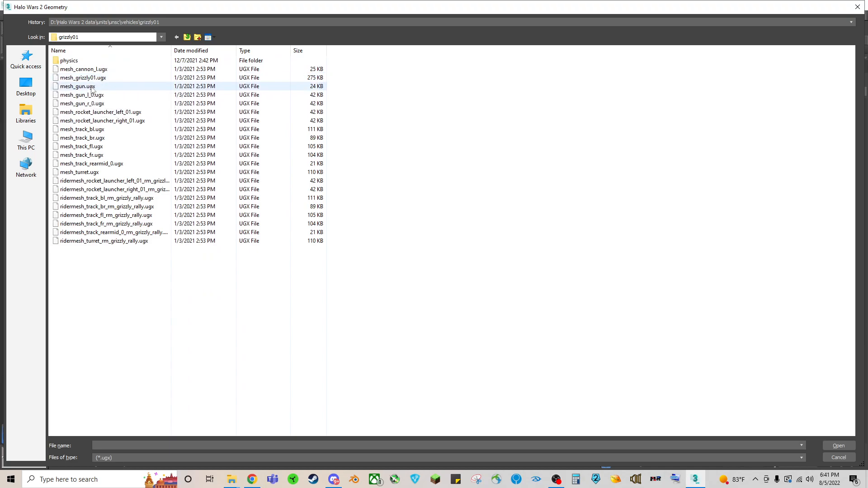
{"action": "double_click", "coordinate": [92, 87]}
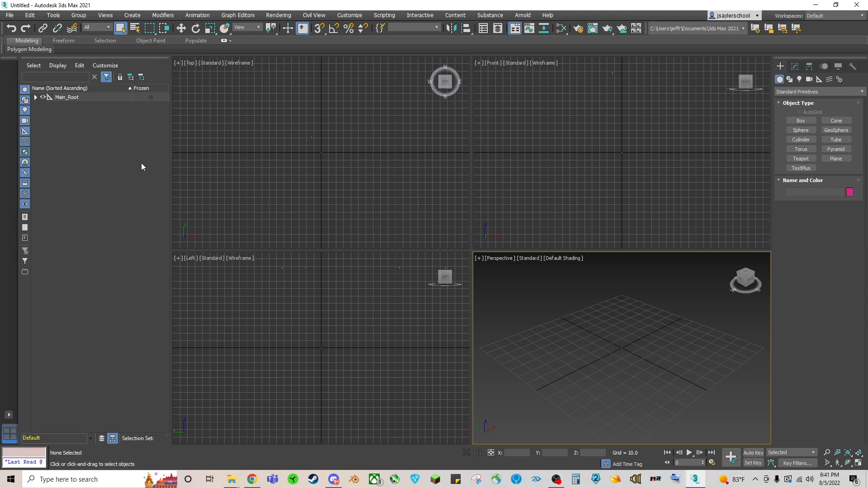
{"action": "left_click", "coordinate": [35, 97]}
{"action": "left_click", "coordinate": [43, 105]}
{"action": "left_click", "coordinate": [52, 113]}
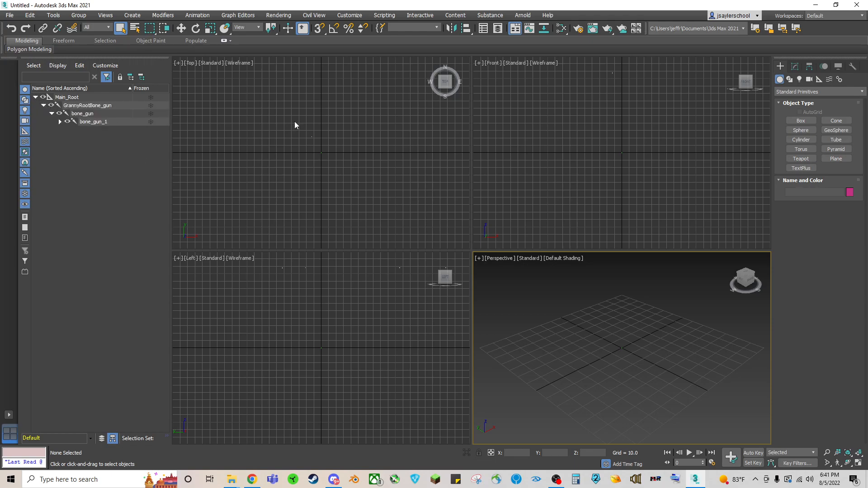
{"action": "left_click", "coordinate": [384, 15]}
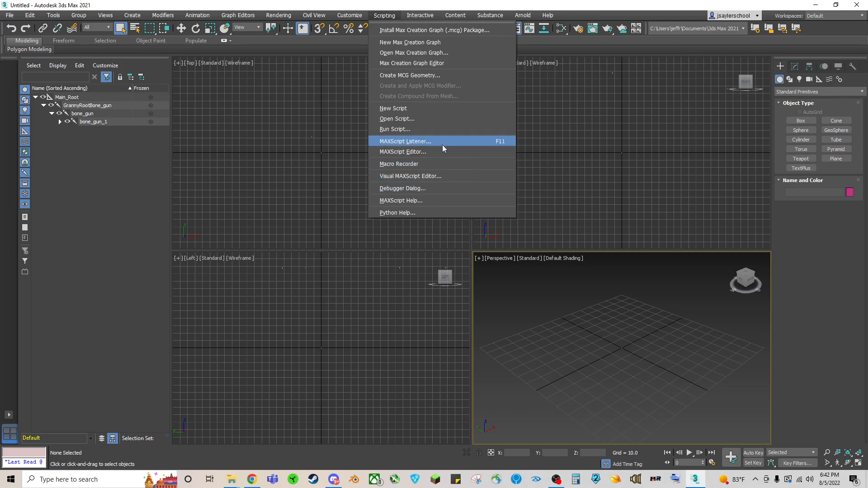
{"action": "left_click", "coordinate": [409, 129]}
{"action": "left_click", "coordinate": [145, 115]}
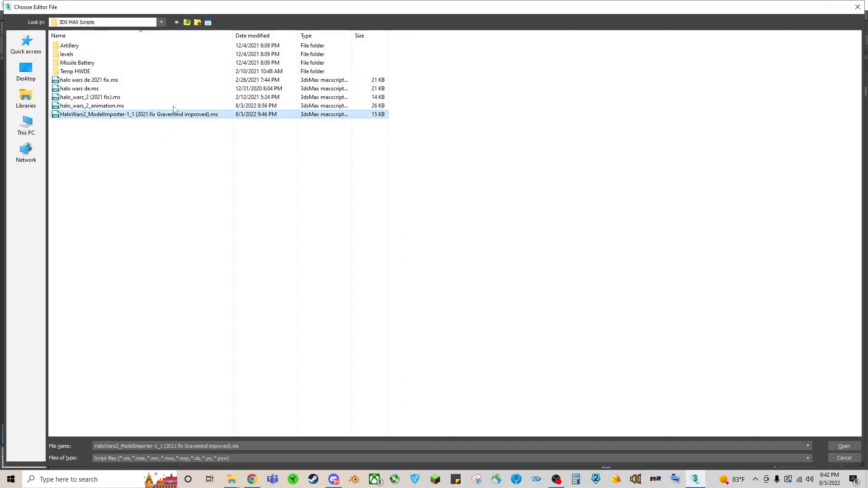
{"action": "double_click", "coordinate": [156, 114]}
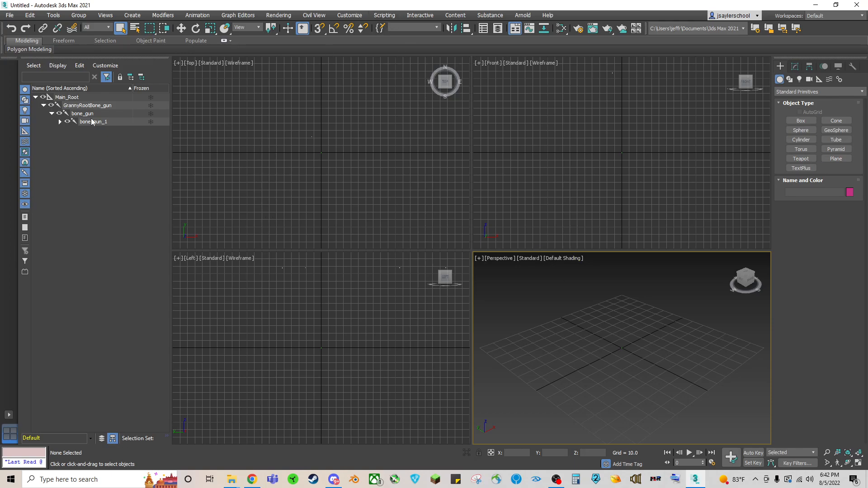
- Delete Main_Root together with its whole gun bone hierarchy
{"action": "left_click", "coordinate": [68, 97]}
{"action": "double_click", "coordinate": [73, 98]}
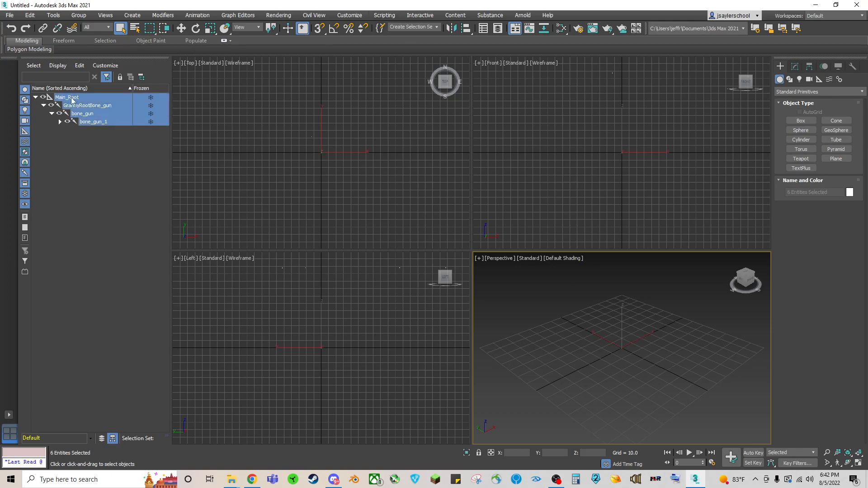
{"action": "key", "text": "Delete"}
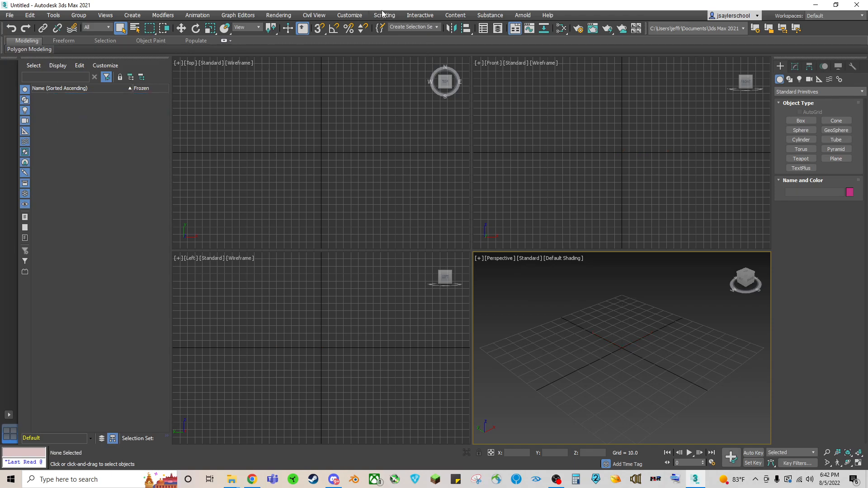
- Run the HaloWars2_ModelImporter-1_1 script again in the emptied scene
{"action": "left_click", "coordinate": [384, 15]}
{"action": "left_click", "coordinate": [417, 124]}
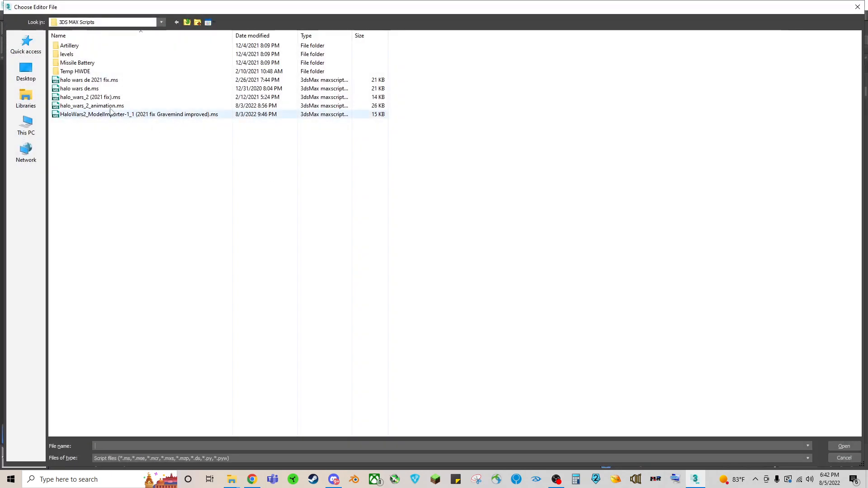
{"action": "double_click", "coordinate": [104, 114]}
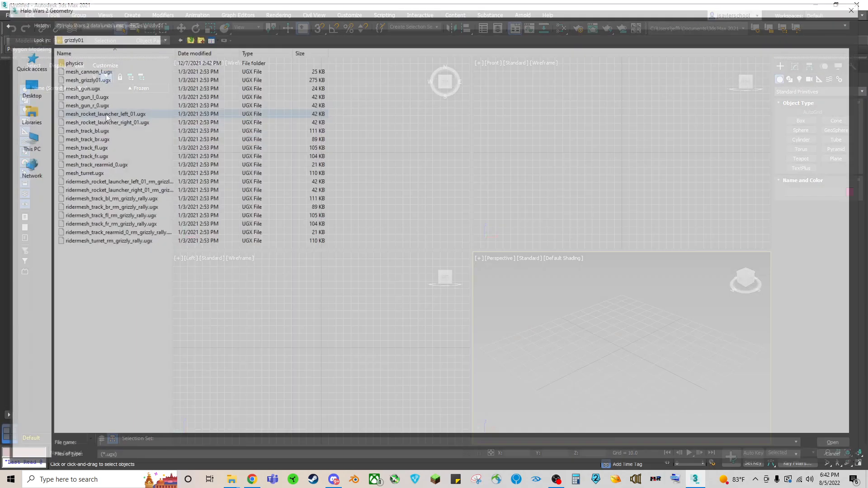
- Import mesh_cannon_l.ugx from units\unsc\vehicles\grizzly01 in the Halo Wars 2 data folder
{"action": "left_click", "coordinate": [78, 70]}
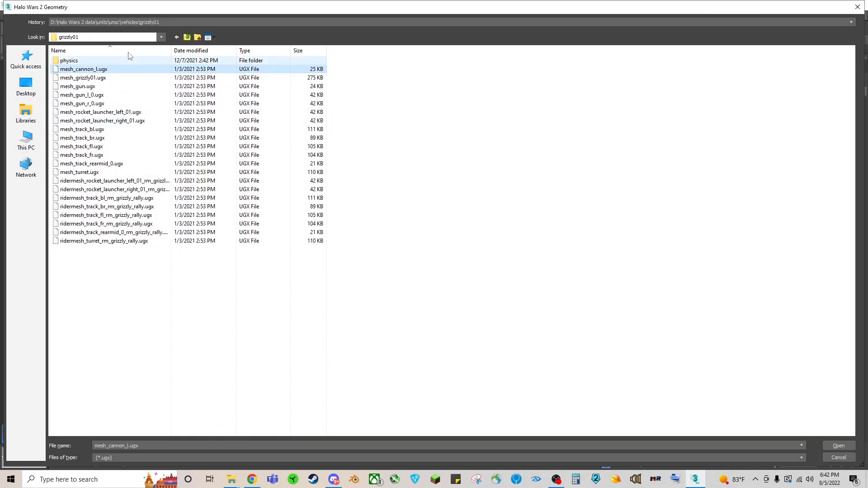
{"action": "left_click", "coordinate": [189, 38]}
{"action": "left_click", "coordinate": [188, 38]}
{"action": "left_click", "coordinate": [187, 38]}
{"action": "left_click", "coordinate": [187, 38]}
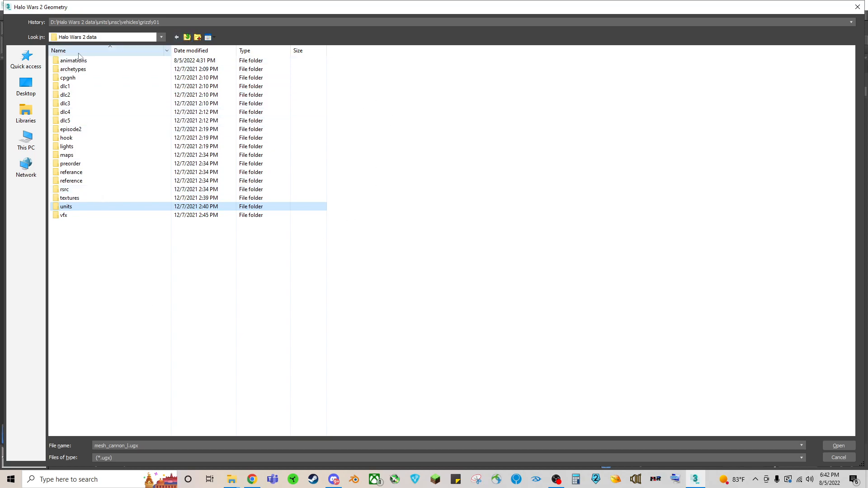
{"action": "double_click", "coordinate": [75, 206]}
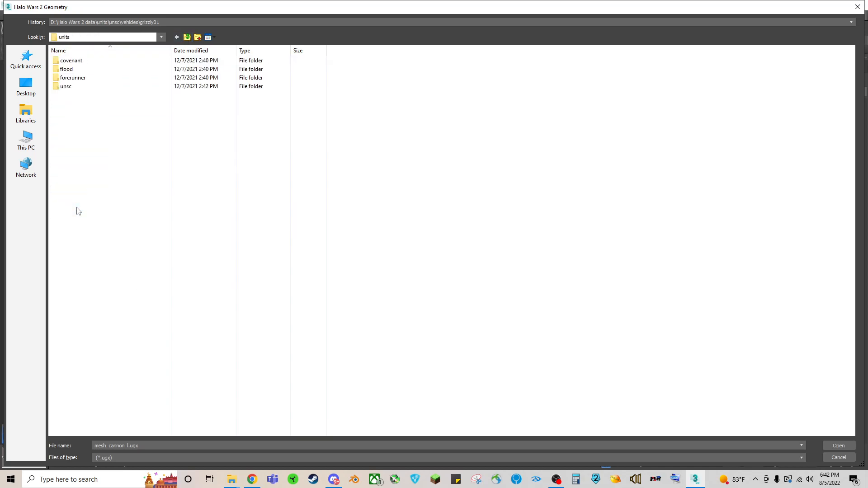
{"action": "double_click", "coordinate": [69, 86]}
{"action": "double_click", "coordinate": [85, 120]}
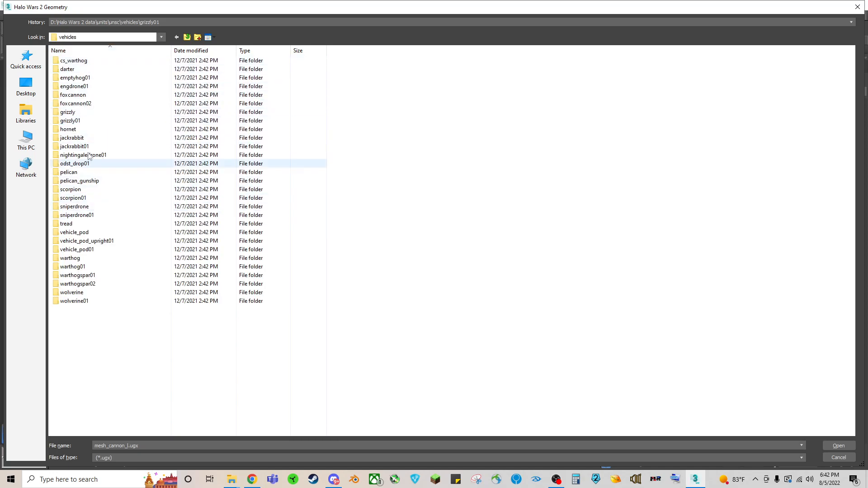
{"action": "double_click", "coordinate": [71, 121]}
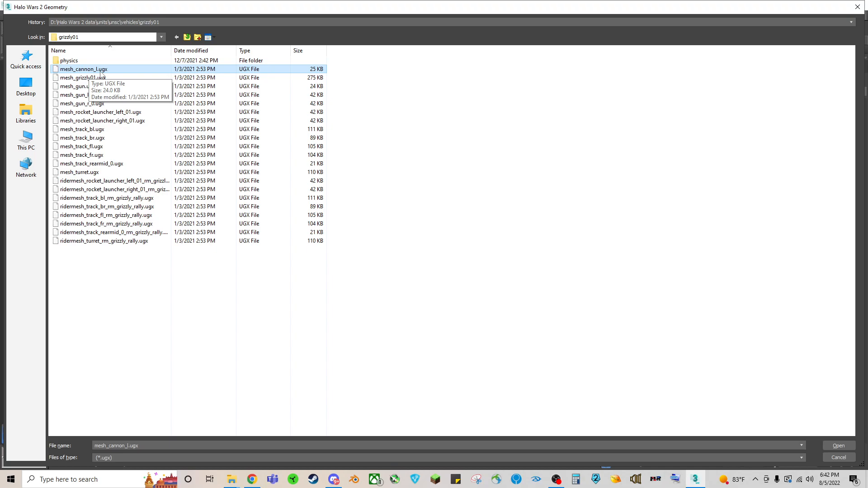
{"action": "double_click", "coordinate": [101, 72]}
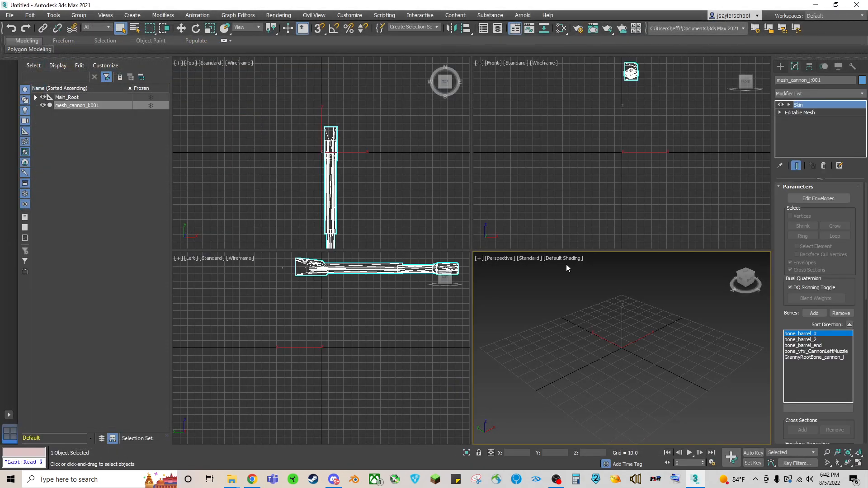
- Look over the imported cannon in the Perspective view and delete its mesh
{"action": "scroll", "coordinate": [547, 324], "scroll_direction": "down", "scroll_amount": 10}
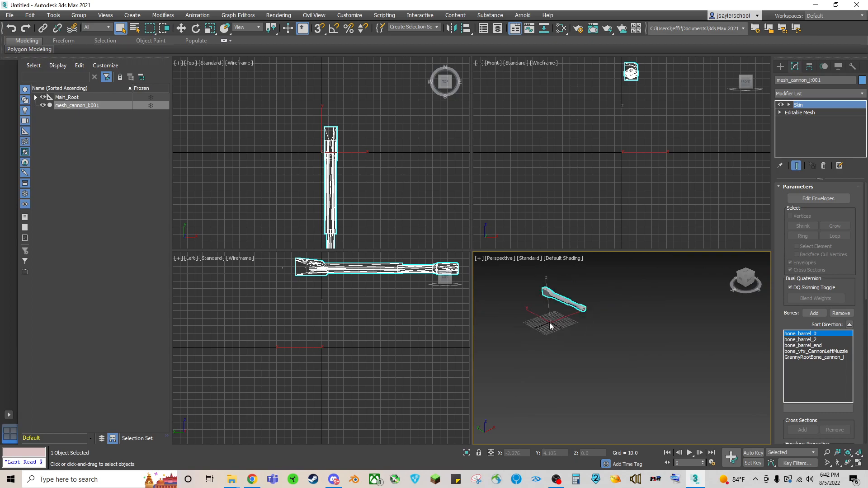
{"action": "middle_click_drag", "start_coordinate": [564, 322], "coordinate": [576, 364]}
{"action": "mouse_move", "coordinate": [745, 276]}
{"action": "left_mouse_down"}
{"action": "mouse_move", "coordinate": [758, 262]}
{"action": "mouse_move", "coordinate": [747, 281]}
{"action": "left_mouse_up"}
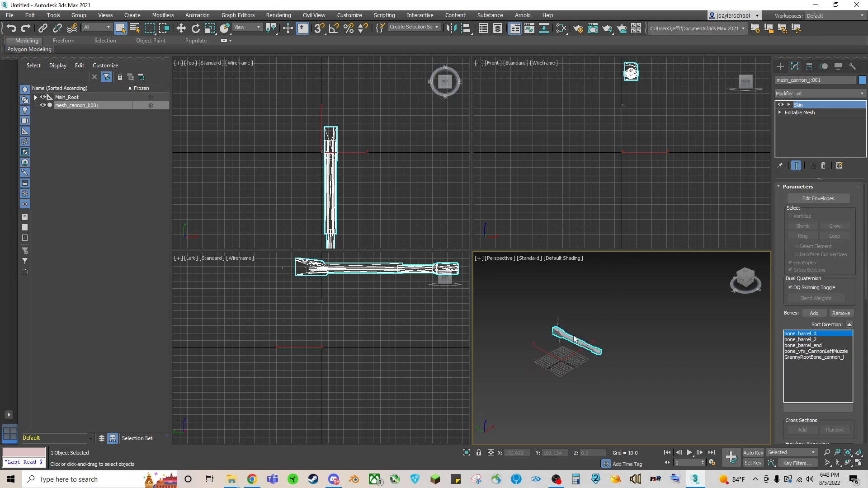
{"action": "key", "text": "Delete"}
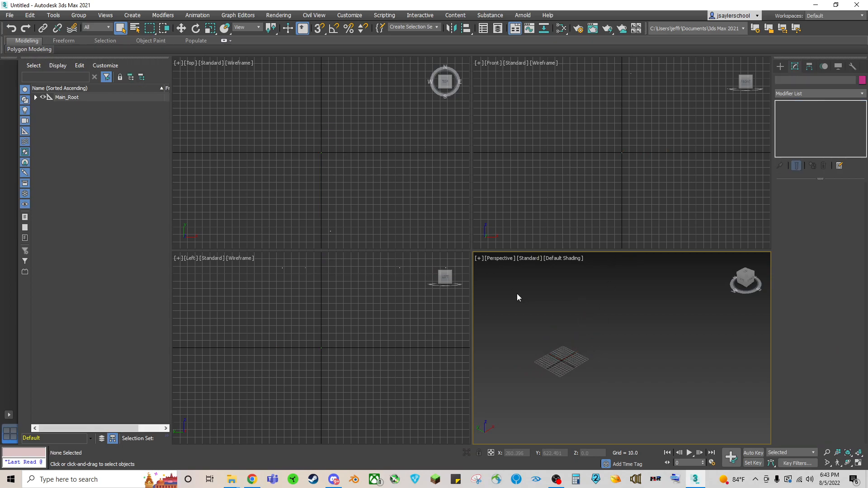
- Maximize the Perspective view and delete Main_Root together with its cannon bone hierarchy
{"action": "key", "text": "alt"}
{"action": "key", "text": "alt+w"}
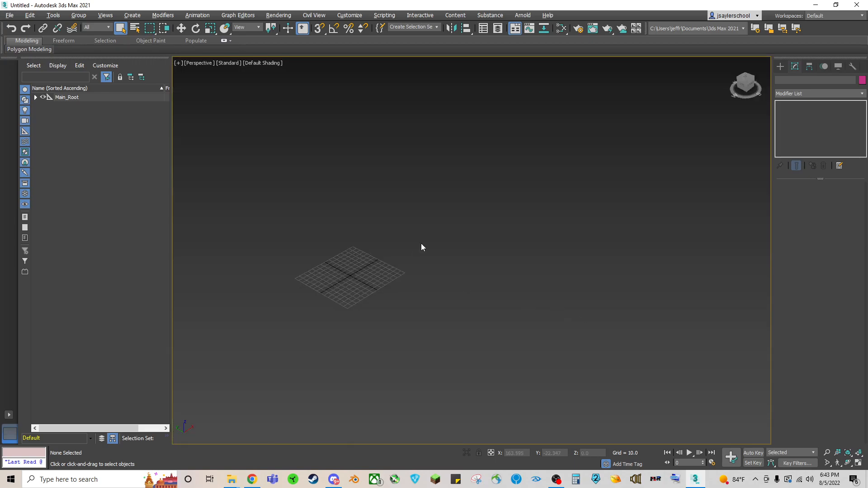
{"action": "left_click", "coordinate": [65, 97]}
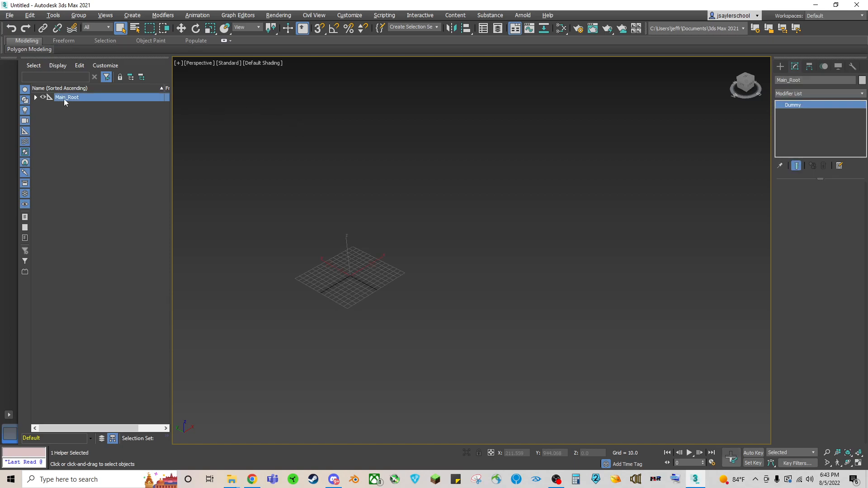
{"action": "double_click", "coordinate": [64, 97]}
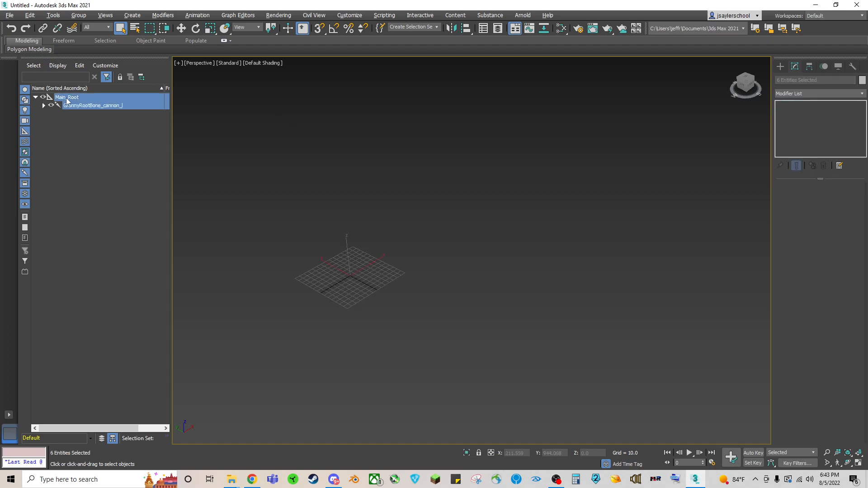
{"action": "key", "text": "Delete"}
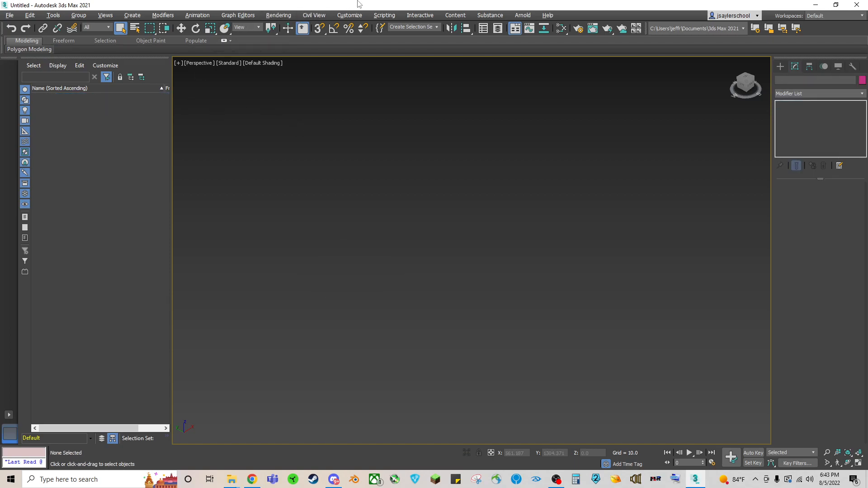
- Run the Halo Wars 2 model importer script again to choose another geometry file
{"action": "left_click", "coordinate": [376, 15]}
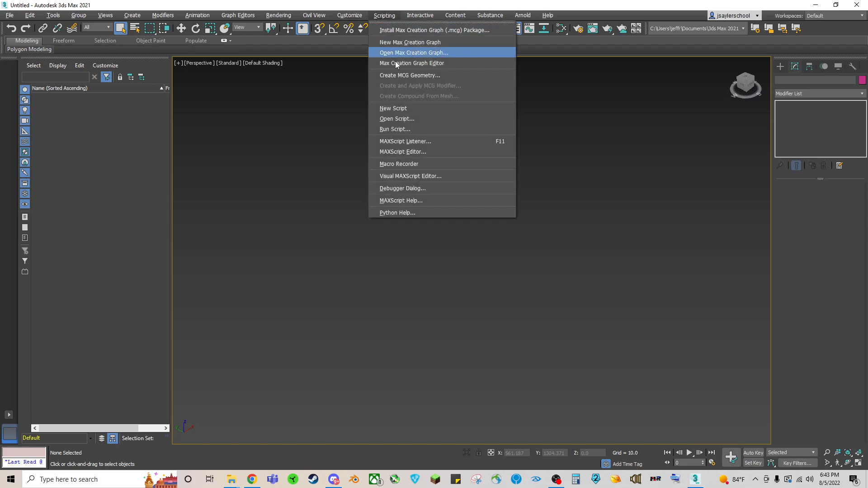
{"action": "left_click", "coordinate": [417, 130]}
{"action": "double_click", "coordinate": [109, 115]}
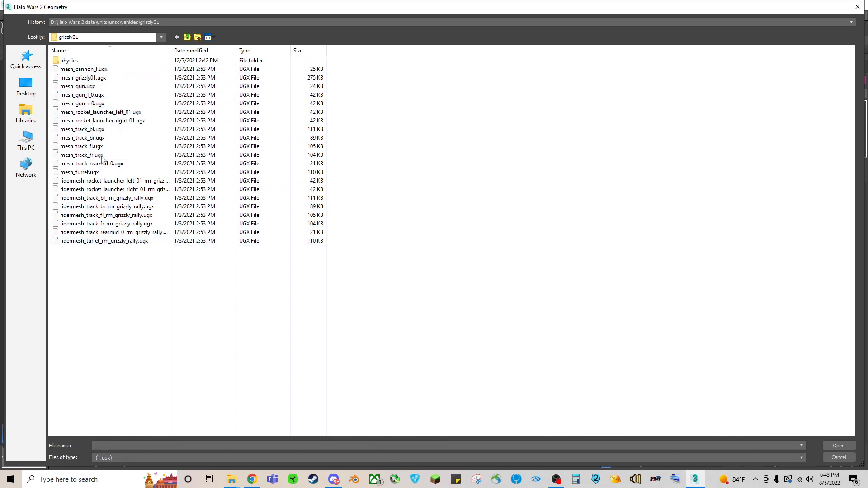
- Browse the UNSC infantry models, check the spartan_alice folder, and return to the Halo Wars 2 data root folder
{"action": "left_click", "coordinate": [187, 38]}
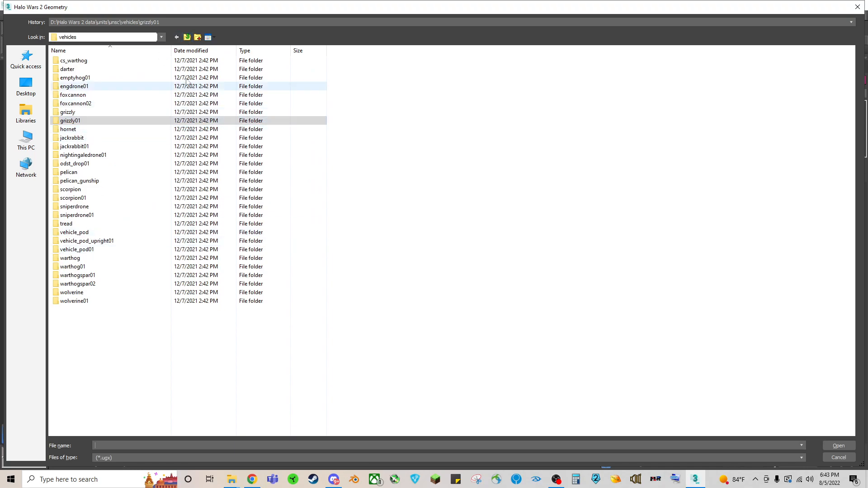
{"action": "left_click", "coordinate": [187, 38]}
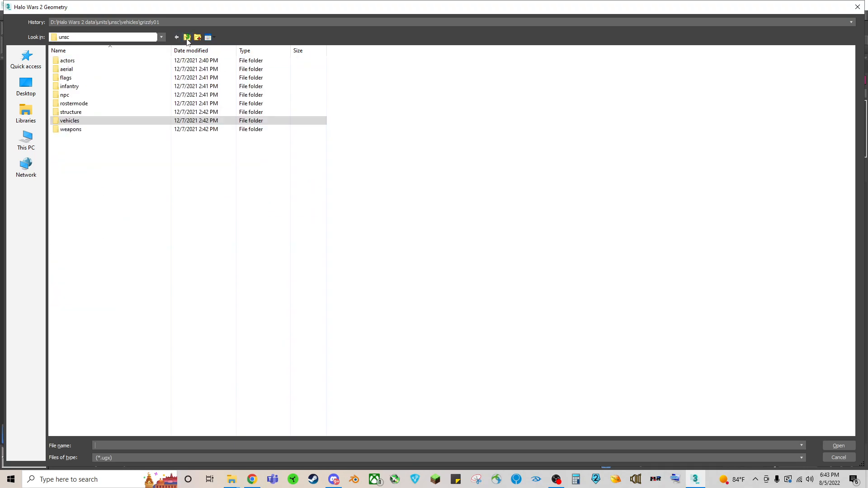
{"action": "double_click", "coordinate": [98, 86]}
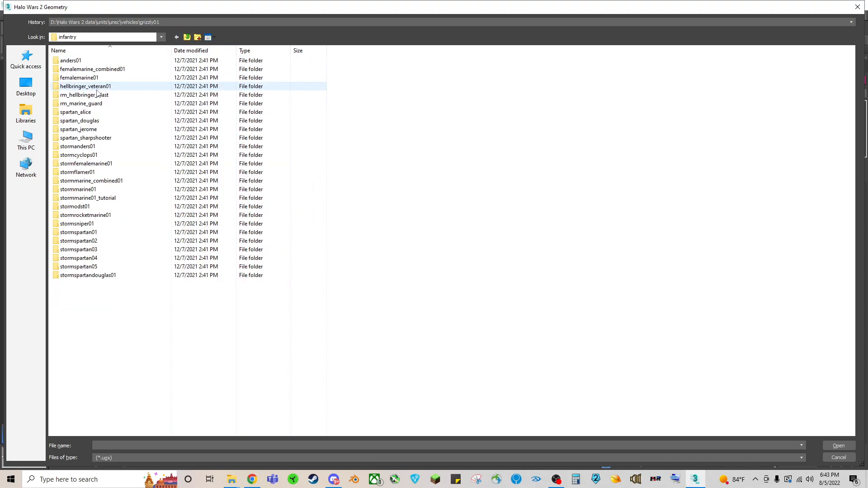
{"action": "double_click", "coordinate": [102, 113]}
{"action": "left_click", "coordinate": [86, 62]}
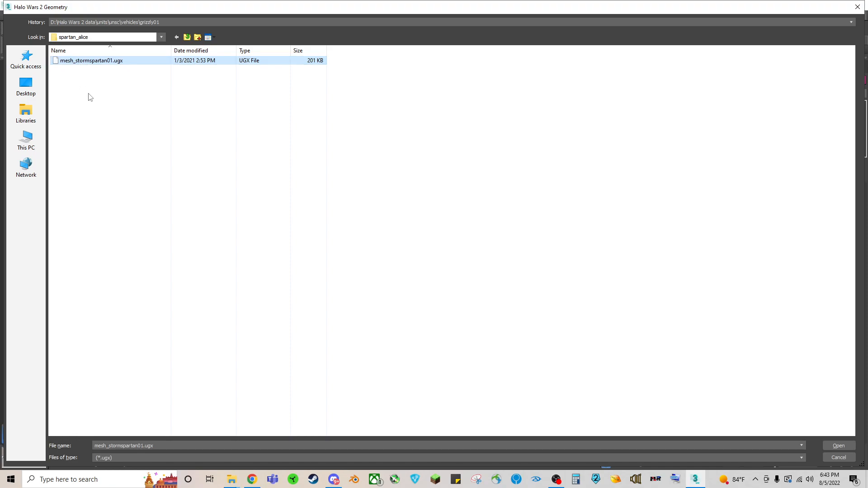
{"action": "left_click", "coordinate": [188, 39]}
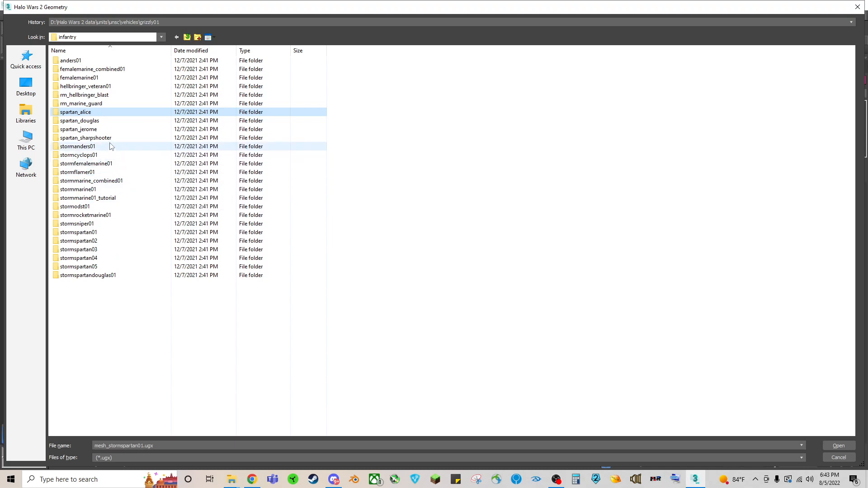
{"action": "left_click", "coordinate": [187, 38]}
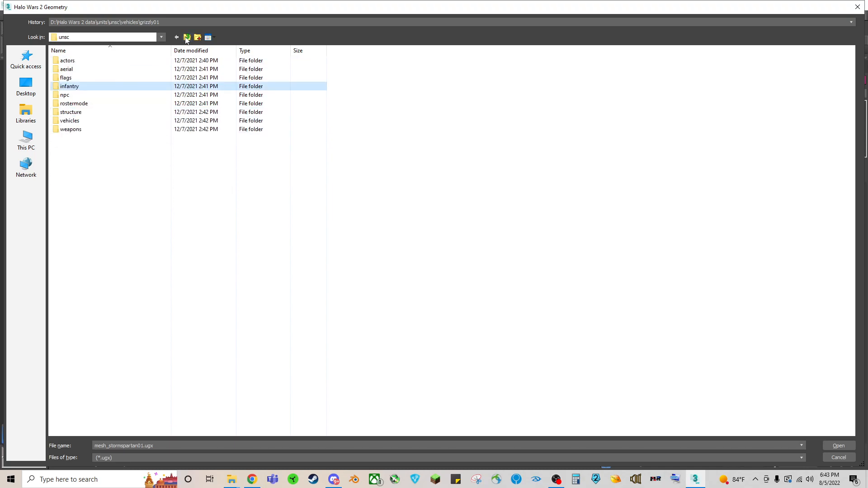
{"action": "left_click", "coordinate": [187, 38]}
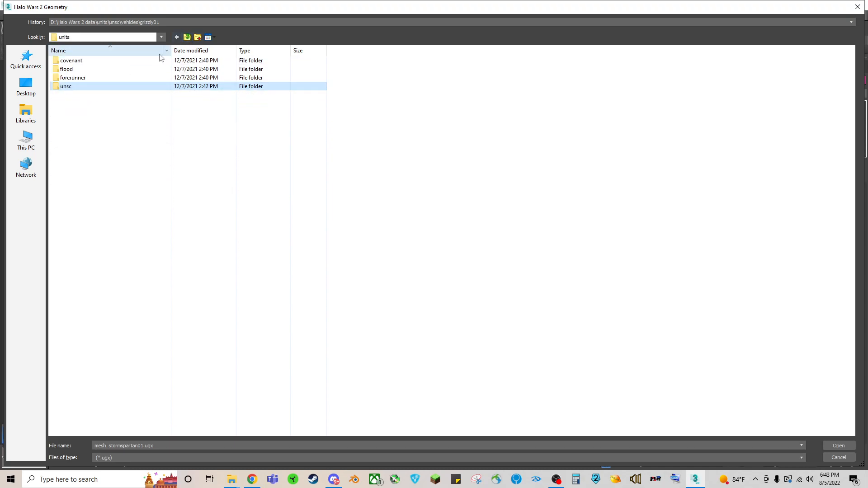
{"action": "left_click", "coordinate": [187, 38]}
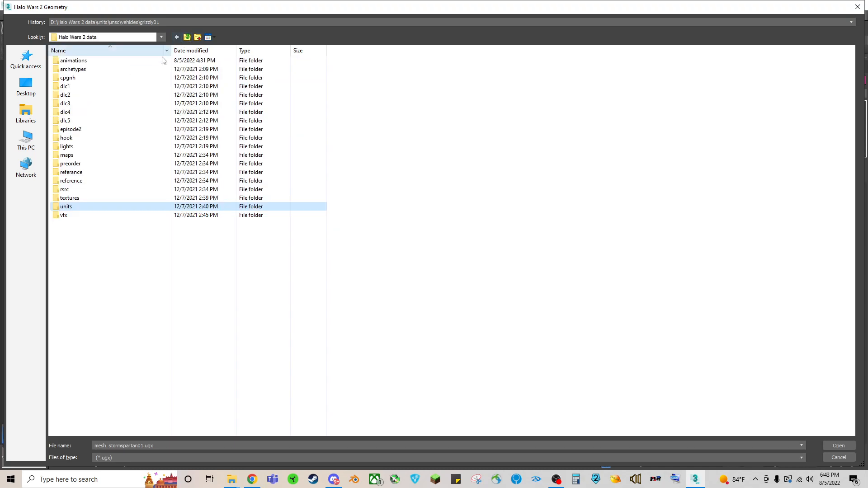
- Import mesh_colossus01.ugx from the colossus01 folder inside the dlc3 data
{"action": "double_click", "coordinate": [77, 104]}
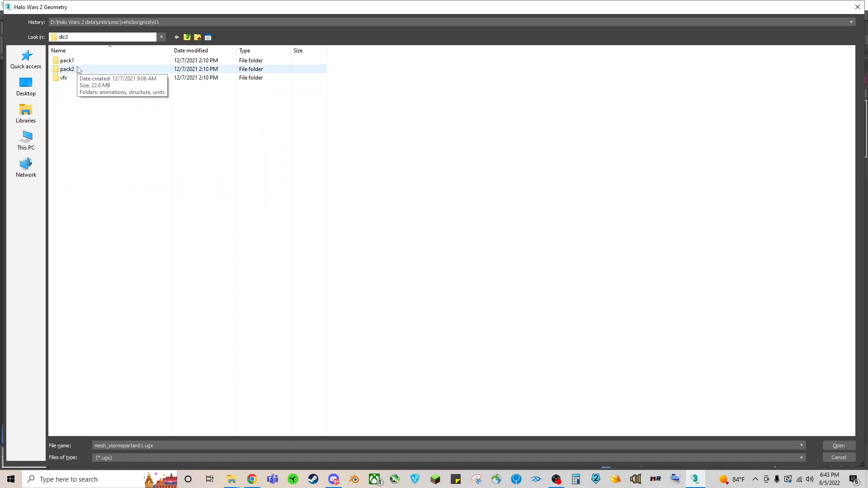
{"action": "double_click", "coordinate": [75, 61]}
{"action": "double_click", "coordinate": [87, 70]}
{"action": "double_click", "coordinate": [94, 71]}
{"action": "double_click", "coordinate": [90, 87]}
{"action": "left_click", "coordinate": [92, 79]}
{"action": "double_click", "coordinate": [93, 78]}
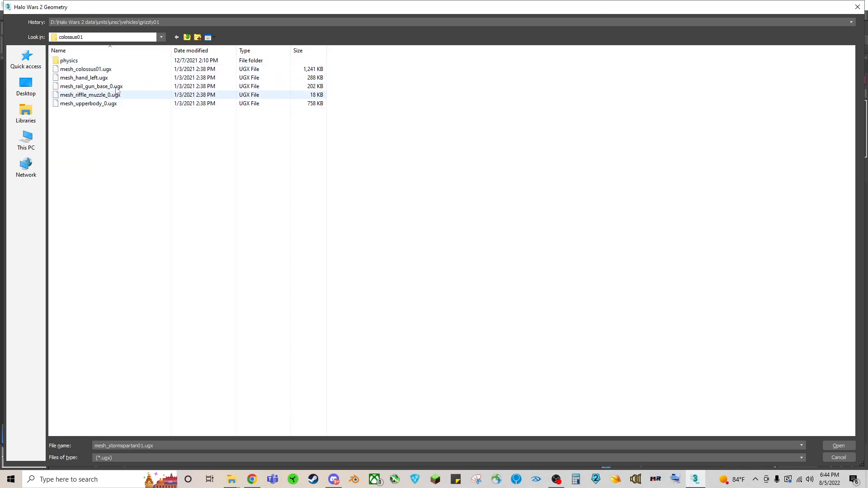
{"action": "double_click", "coordinate": [86, 69]}
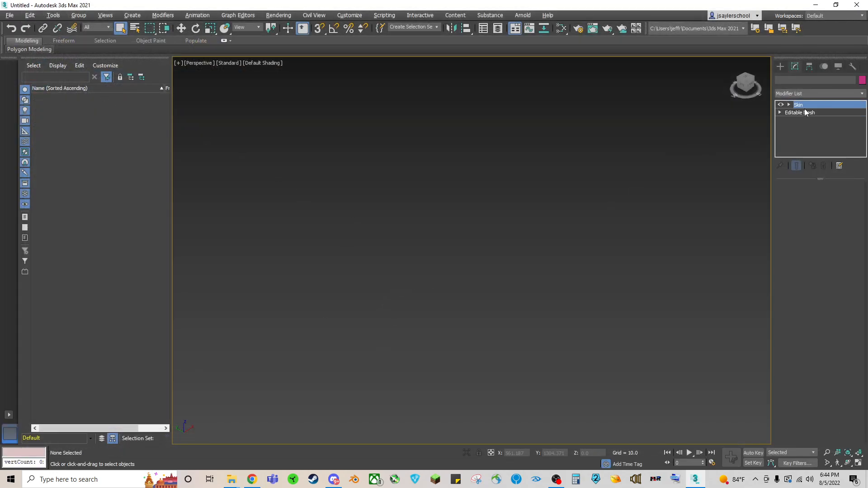
{"action": "left_click", "coordinate": [826, 105]}
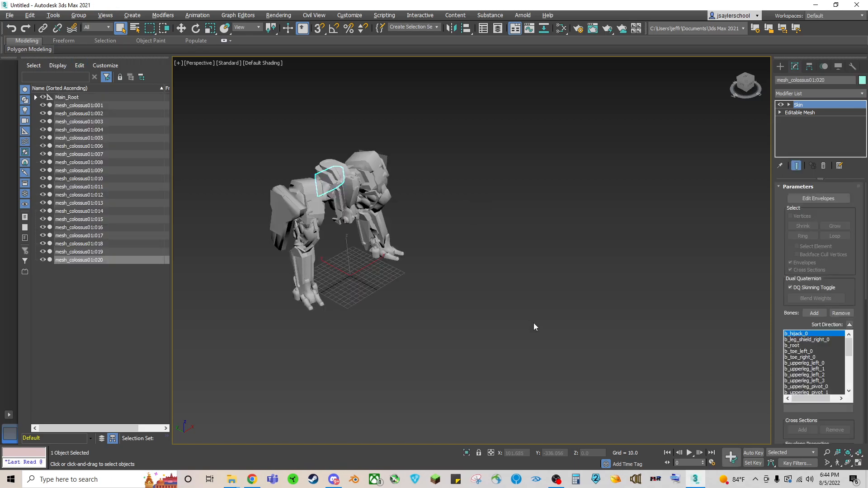
- Inspect the imported Colossus legs up close and from another angle in the Perspective view, leaving nothing selected
{"action": "middle_click_drag", "start_coordinate": [481, 189], "coordinate": [550, 244]}
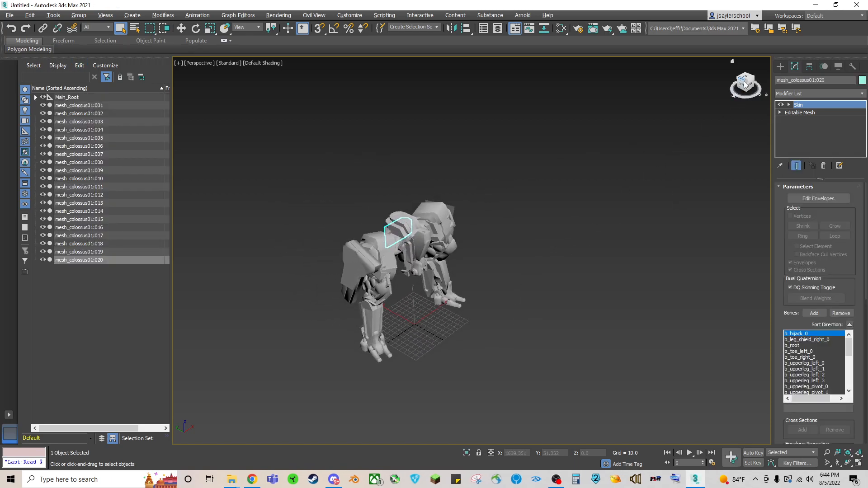
{"action": "left_click_drag", "start_coordinate": [746, 82], "coordinate": [709, 100]}
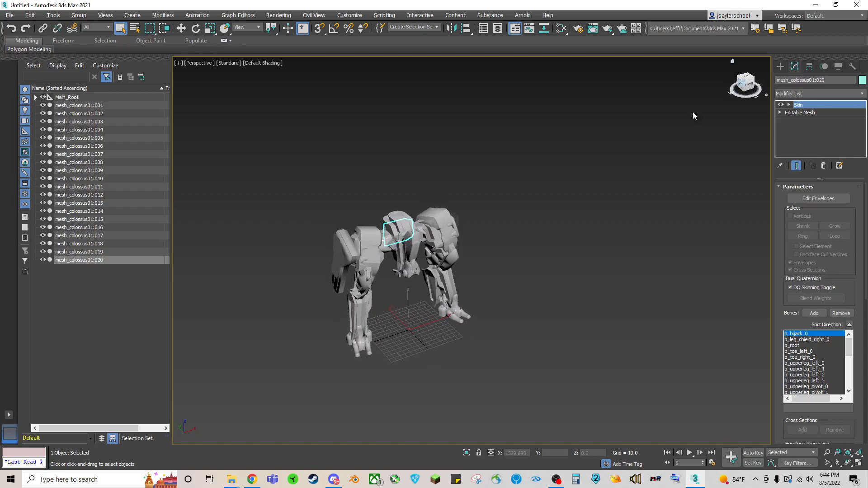
{"action": "left_click", "coordinate": [369, 253]}
{"action": "scroll", "coordinate": [384, 308], "scroll_direction": "up", "scroll_amount": 5}
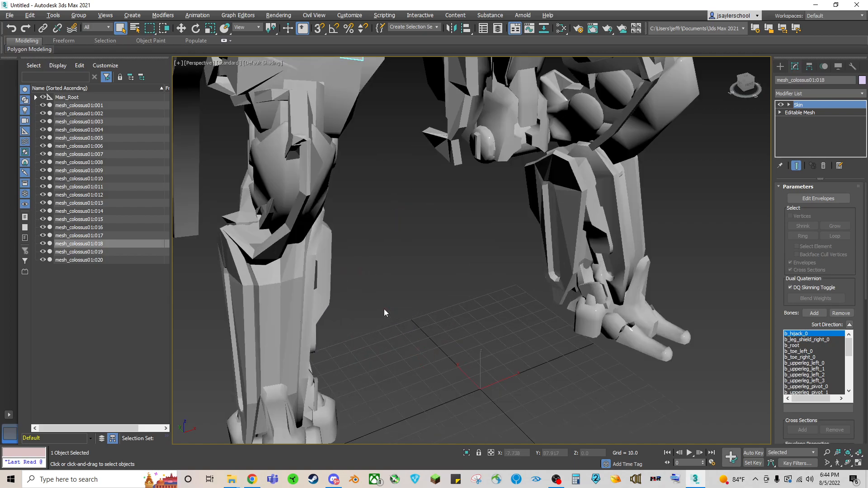
{"action": "scroll", "coordinate": [384, 308], "scroll_direction": "down", "scroll_amount": 3}
{"action": "left_click", "coordinate": [302, 345]}
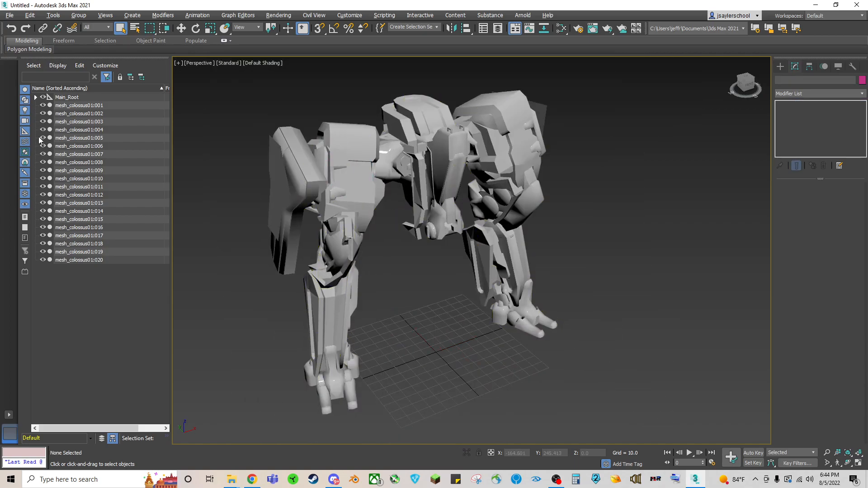
- Go through the mesh_colossus01 parts one by one to compare which portion of the model each one covers
{"action": "left_click", "coordinate": [74, 114]}
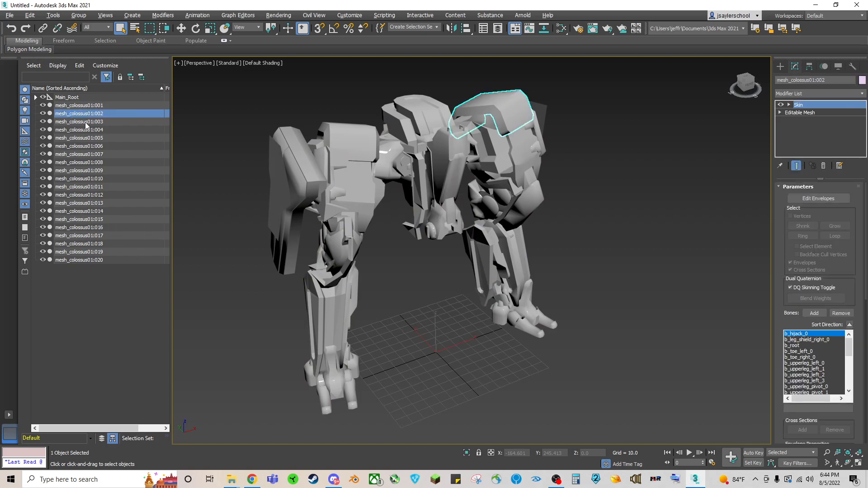
{"action": "key", "text": "Down"}
{"action": "key", "text": "Down"}
{"action": "key", "text": "Down"}
{"action": "key", "text": "Down"}
{"action": "key", "text": "Down"}
{"action": "key", "text": "Down"}
{"action": "key", "text": "Down"}
{"action": "key", "text": "Down"}
{"action": "key", "text": "Down"}
{"action": "key", "text": "Down"}
{"action": "key", "text": "Up"}
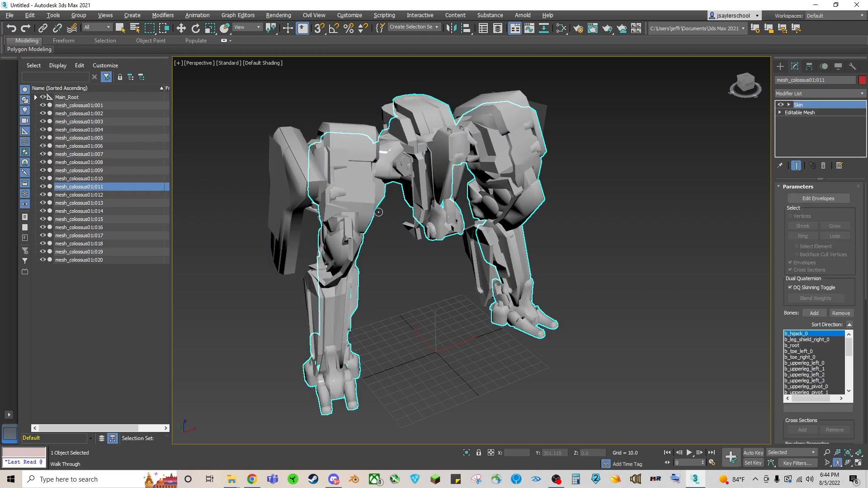
{"action": "left_click", "coordinate": [87, 105]}
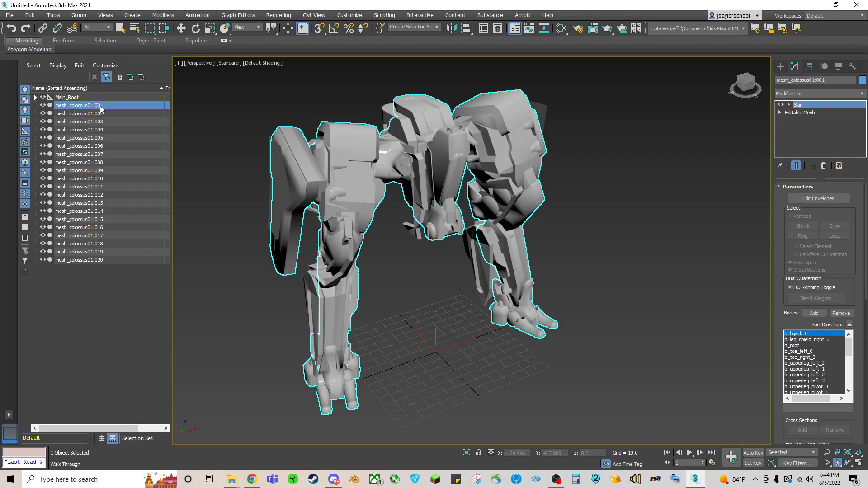
- Delete the parts mesh_colossus01:002 through mesh_colossus01:020 and look over the remaining mesh
{"action": "left_click", "coordinate": [100, 114]}
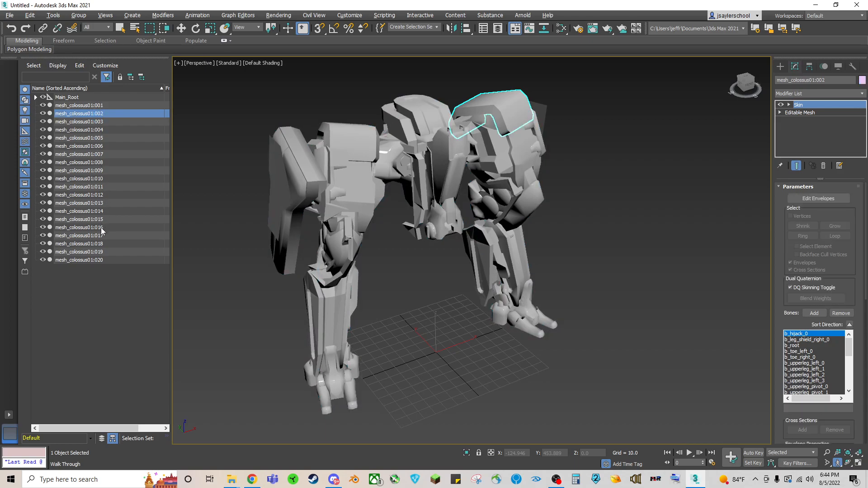
{"action": "left_click", "coordinate": [100, 260], "text": "shift"}
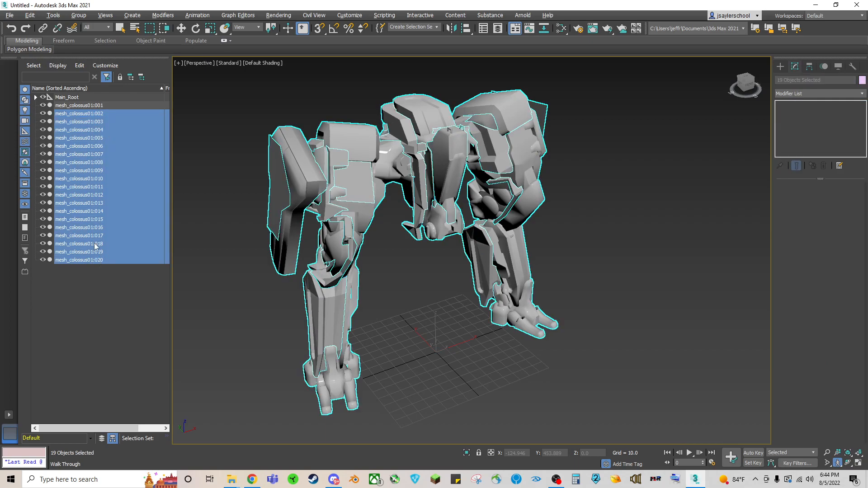
{"action": "key", "text": "Delete"}
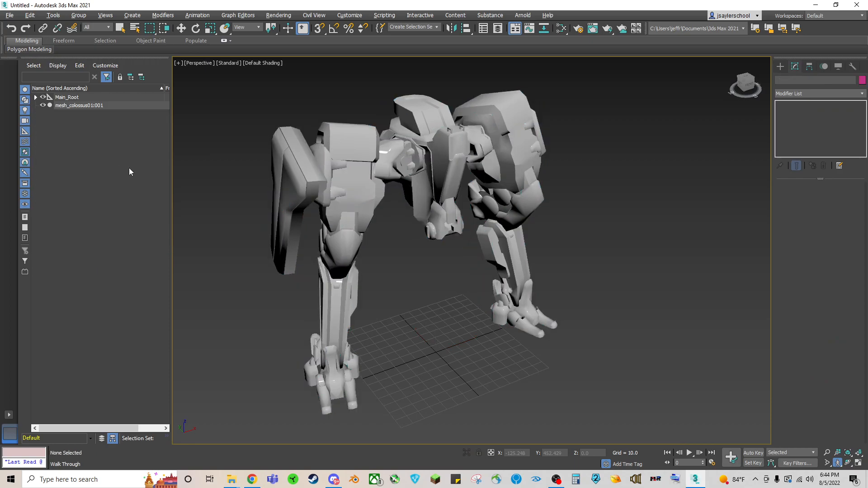
{"action": "left_click_drag", "start_coordinate": [755, 91], "coordinate": [688, 93]}
{"action": "left_click_drag", "start_coordinate": [533, 102], "coordinate": [590, 121]}
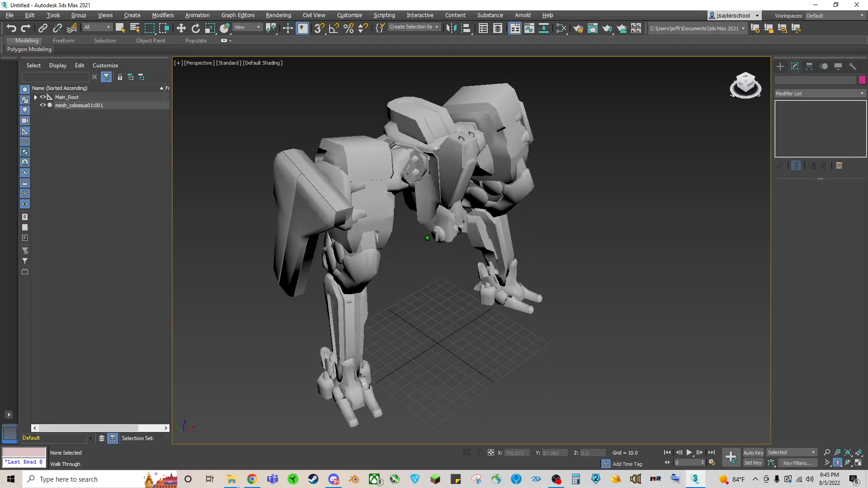
{"action": "scroll", "coordinate": [338, 229], "scroll_direction": "down", "scroll_amount": 3}
- Examine the Colossus bone hierarchy under Main_Root down to the upper-leg twist bones, and collapse it again
{"action": "left_click", "coordinate": [35, 97]}
{"action": "left_click", "coordinate": [66, 97]}
{"action": "left_click", "coordinate": [44, 106]}
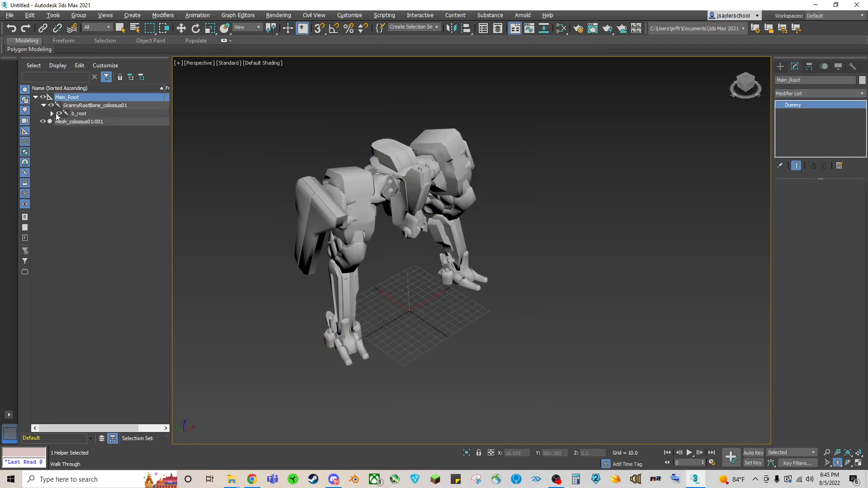
{"action": "left_click", "coordinate": [52, 113]}
{"action": "left_click", "coordinate": [61, 133]}
{"action": "left_click", "coordinate": [60, 137]}
{"action": "left_click", "coordinate": [59, 130]}
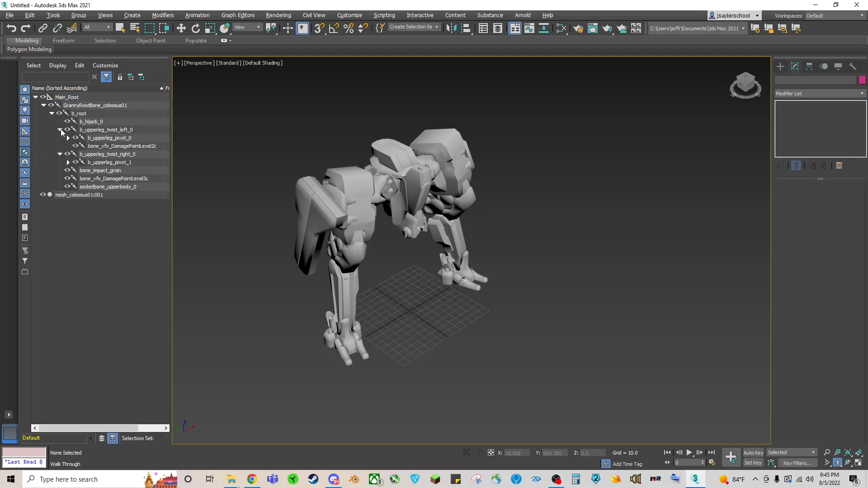
{"action": "left_click", "coordinate": [60, 154]}
{"action": "left_click", "coordinate": [60, 129]}
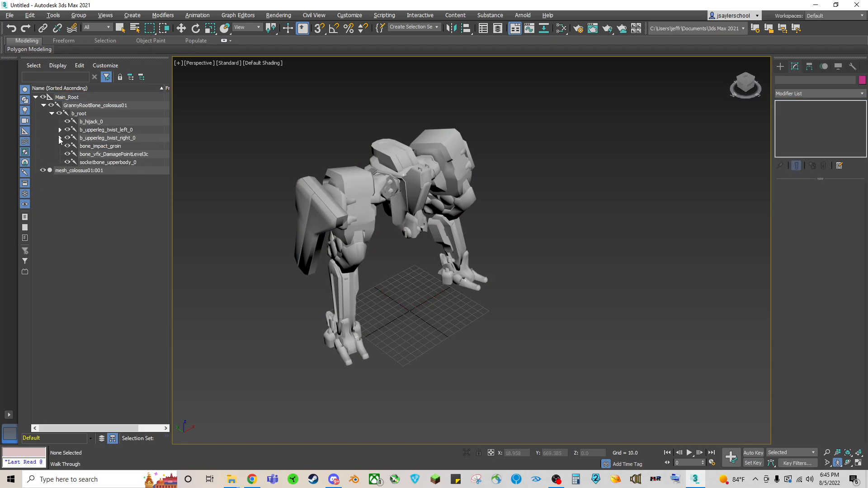
{"action": "left_click", "coordinate": [52, 114]}
{"action": "left_click", "coordinate": [43, 106]}
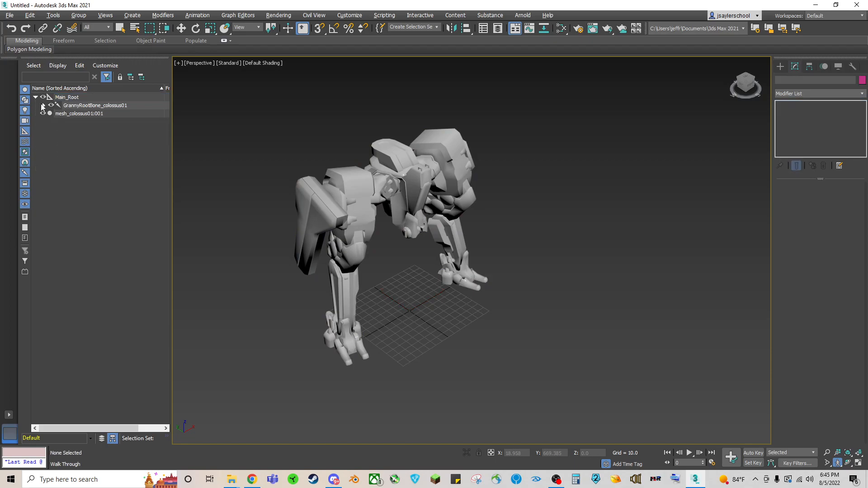
- Run the importer script once more and import mesh_hand_left.ugx from the colossus01 folder into the Colossus scene
{"action": "left_click", "coordinate": [384, 15]}
{"action": "left_click", "coordinate": [412, 126]}
{"action": "double_click", "coordinate": [158, 116]}
{"action": "double_click", "coordinate": [93, 80]}
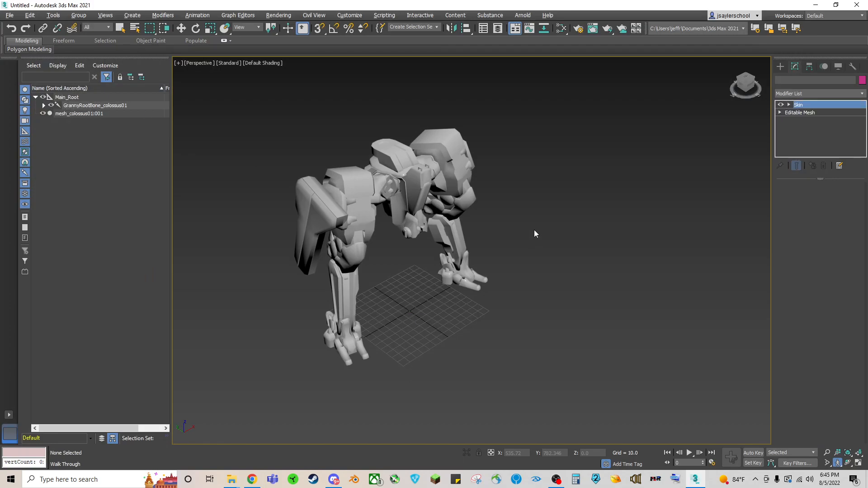
{"action": "middle_click_drag", "start_coordinate": [517, 152], "coordinate": [537, 212]}
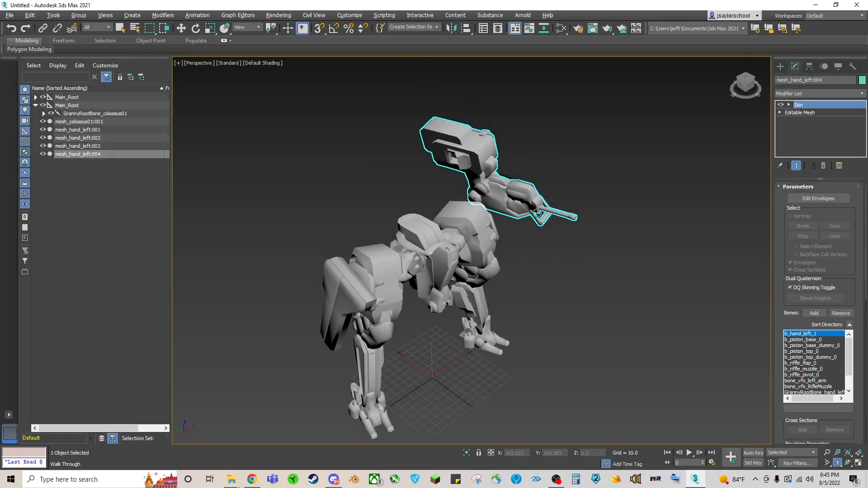
- Delete the duplicate left-hand parts mesh_hand_left:002 through mesh_hand_left:004, keeping only mesh_hand_left:001
{"action": "left_click", "coordinate": [89, 138]}
{"action": "left_click", "coordinate": [91, 154], "text": "shift"}
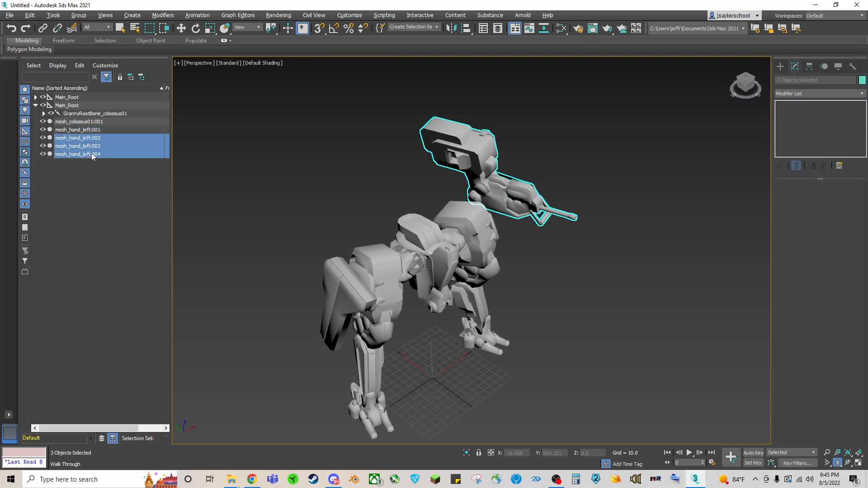
{"action": "key", "text": "Delete"}
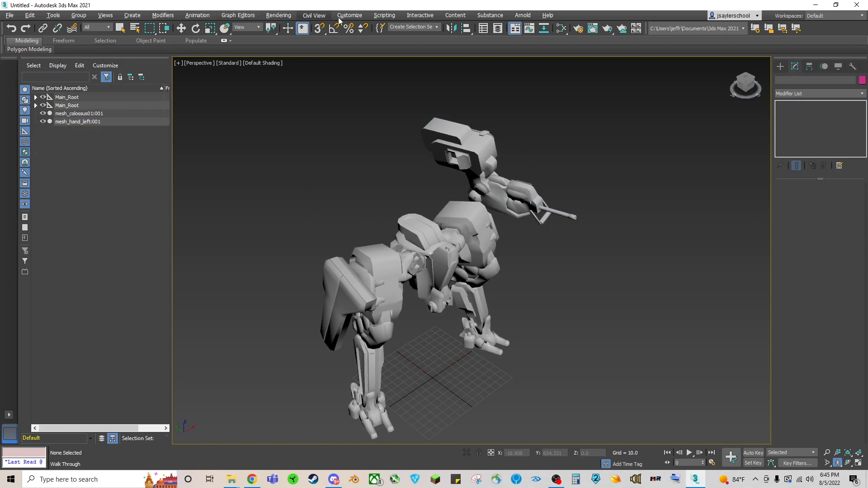
- Run the HaloWars2_ModelImporter-1_1 (2021 fix Gravemind improved) script and import mesh_riffle_muzzle_0.ugx from the colossus01 folder
{"action": "left_click", "coordinate": [384, 16]}
{"action": "left_click", "coordinate": [396, 118]}
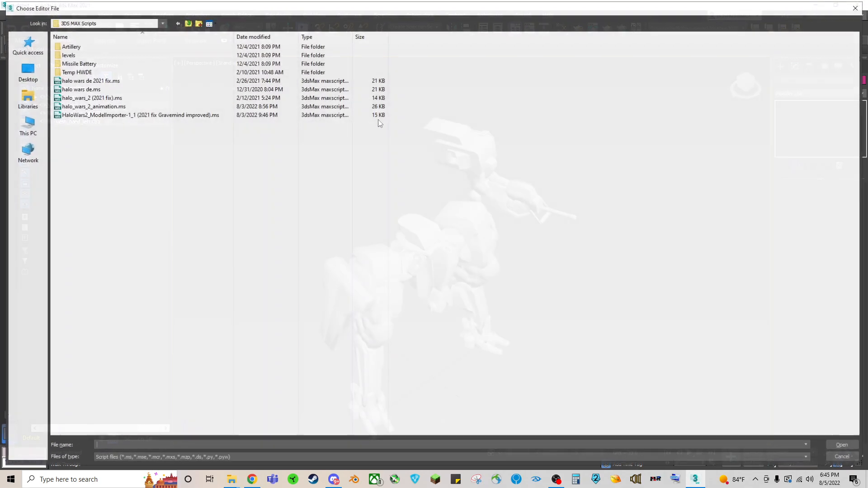
{"action": "double_click", "coordinate": [93, 114]}
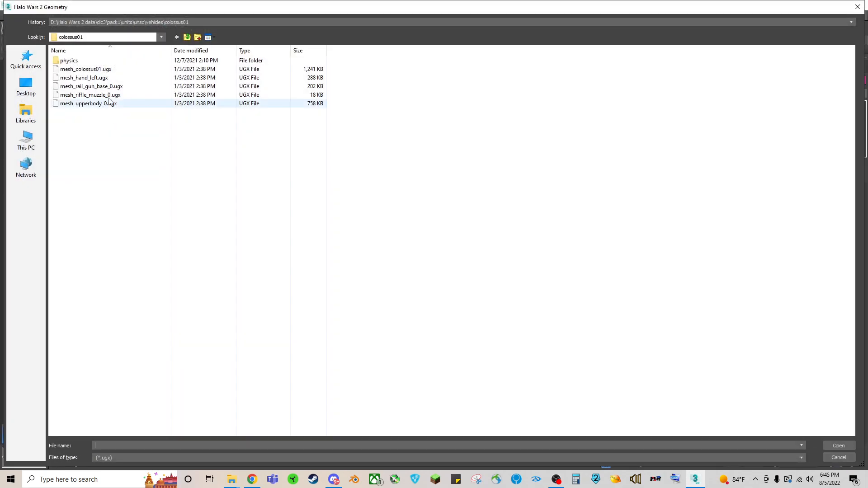
{"action": "double_click", "coordinate": [95, 95]}
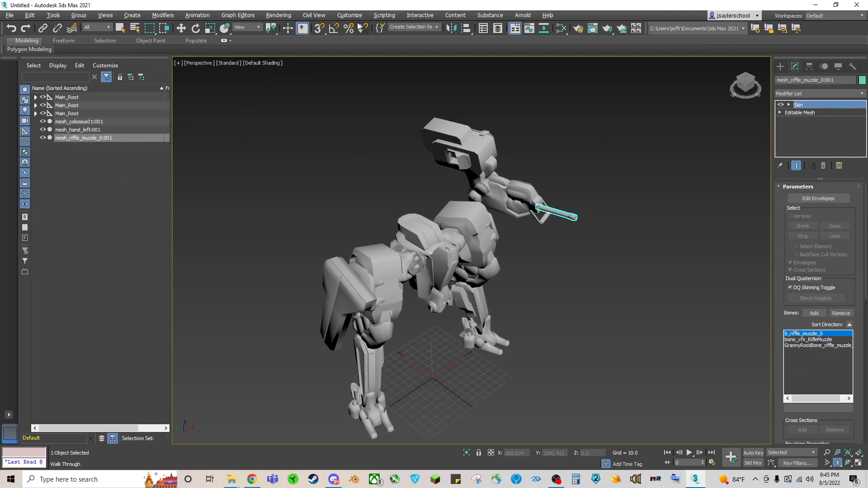
- Run the Halo Wars 2 model importer script again and import mesh_upperbody_0.ugx into the Colossus scene
{"action": "left_click", "coordinate": [384, 15]}
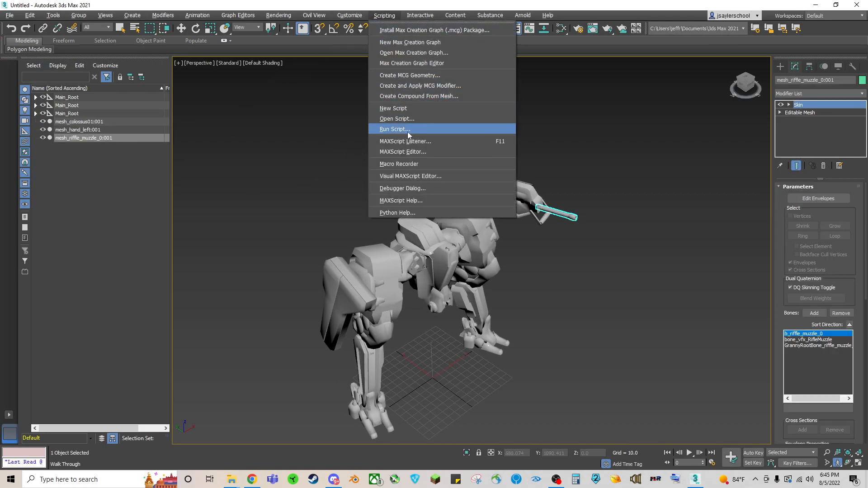
{"action": "left_click", "coordinate": [394, 129]}
{"action": "double_click", "coordinate": [137, 113]}
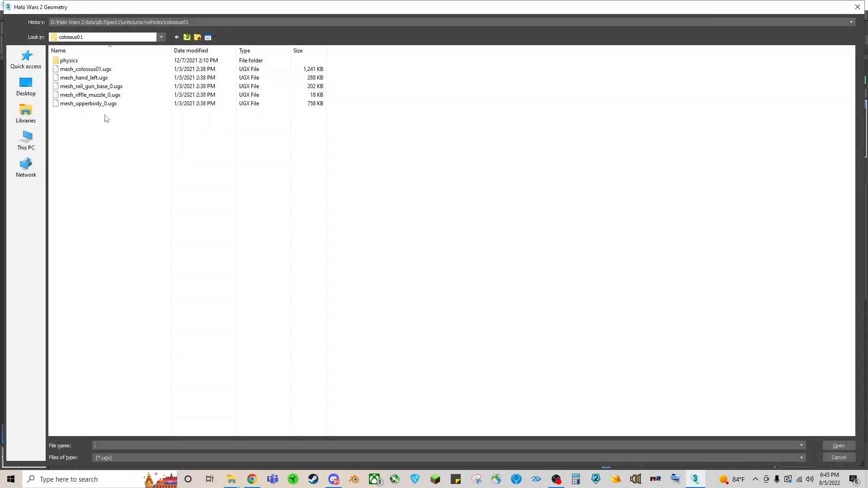
{"action": "double_click", "coordinate": [90, 104]}
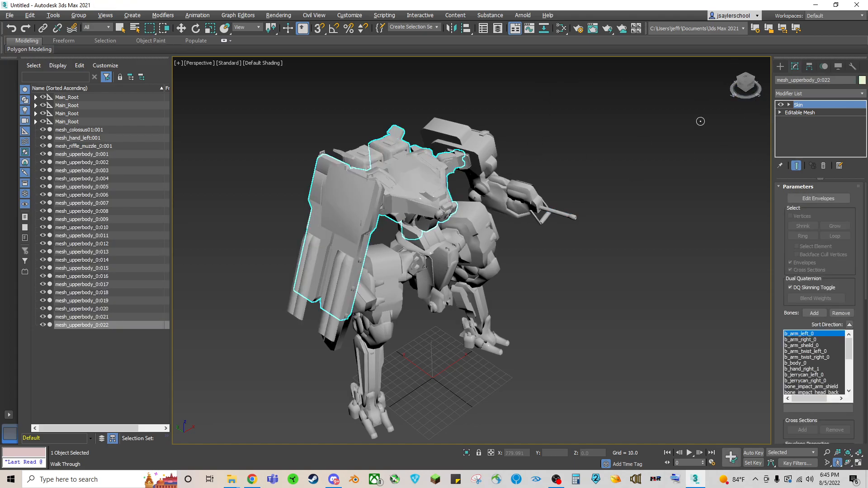
{"action": "mouse_move", "coordinate": [745, 85]}
{"action": "left_mouse_down"}
{"action": "mouse_move", "coordinate": [722, 75]}
{"action": "mouse_move", "coordinate": [739, 76]}
{"action": "left_mouse_up"}
- Run the Halo Wars 2 model importer script again and import mesh_rail_gun_base_0.ugx into the Colossus scene
{"action": "left_click", "coordinate": [384, 15]}
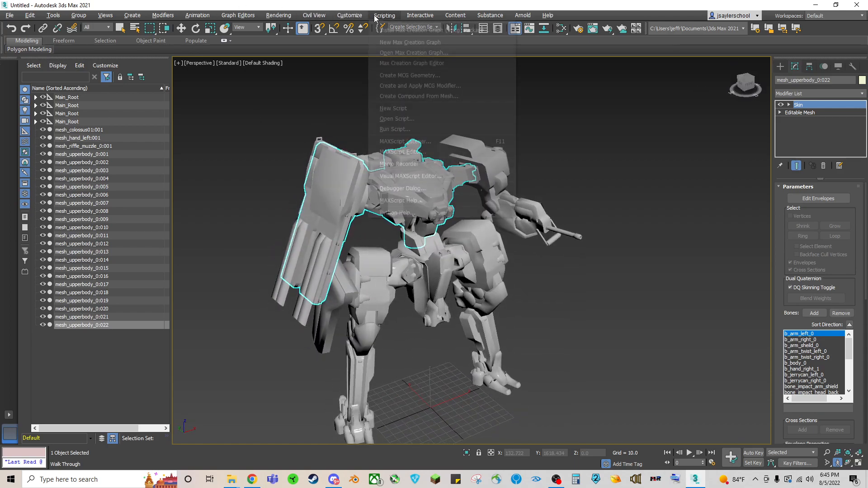
{"action": "left_click", "coordinate": [394, 129]}
{"action": "double_click", "coordinate": [170, 115]}
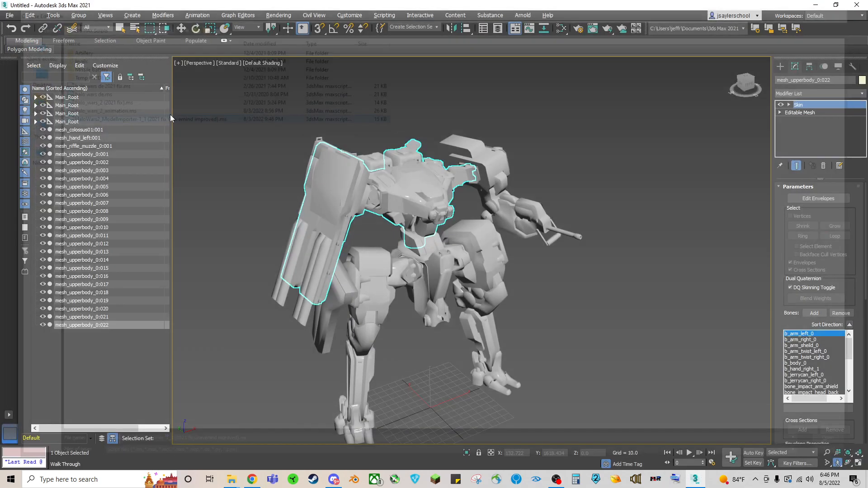
{"action": "left_click", "coordinate": [91, 86]}
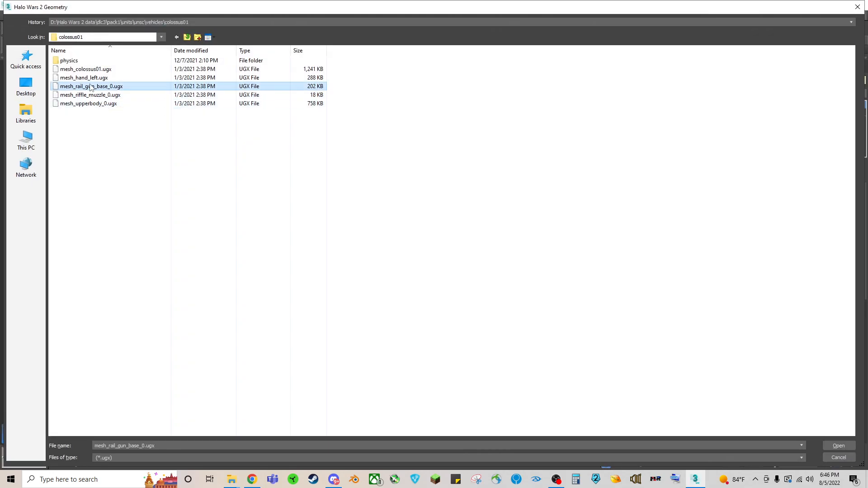
{"action": "double_click", "coordinate": [88, 85]}
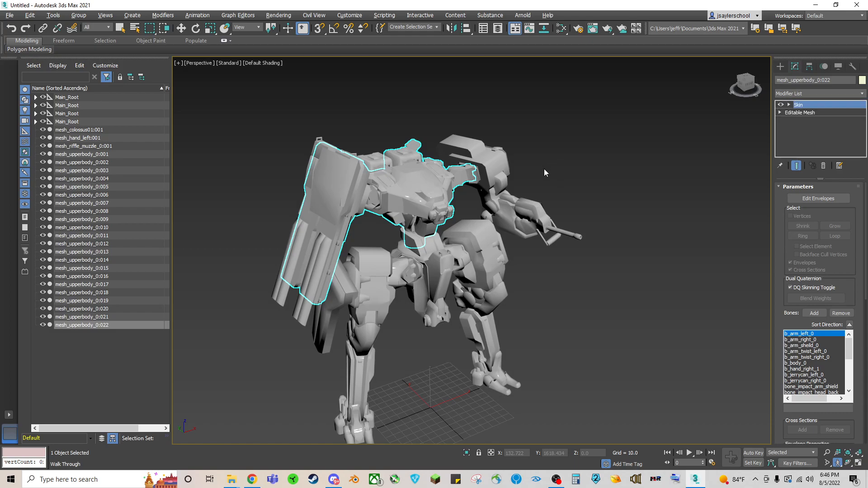
{"action": "scroll", "coordinate": [542, 186], "scroll_direction": "down", "scroll_amount": 3}
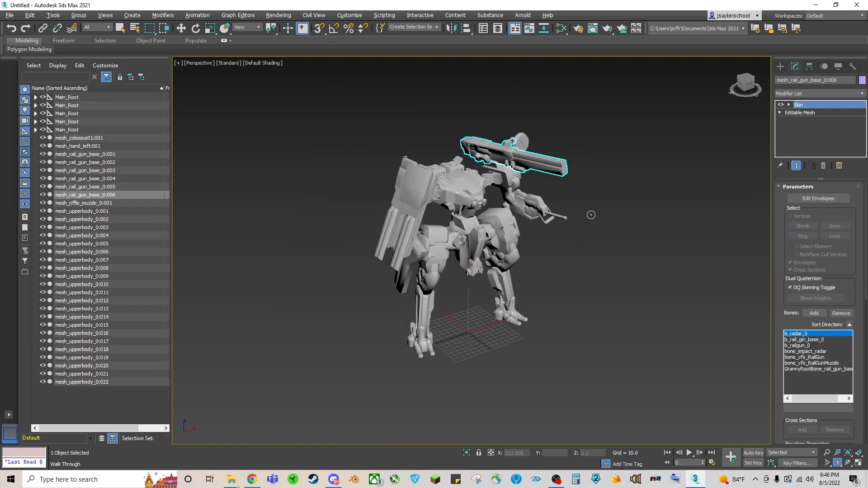
- Delete the parts mesh_upperbody_0:002 through 022 and mesh_rail_gun_base_0:002 through 006, keeping each mesh's 001 part
{"action": "left_click", "coordinate": [83, 220]}
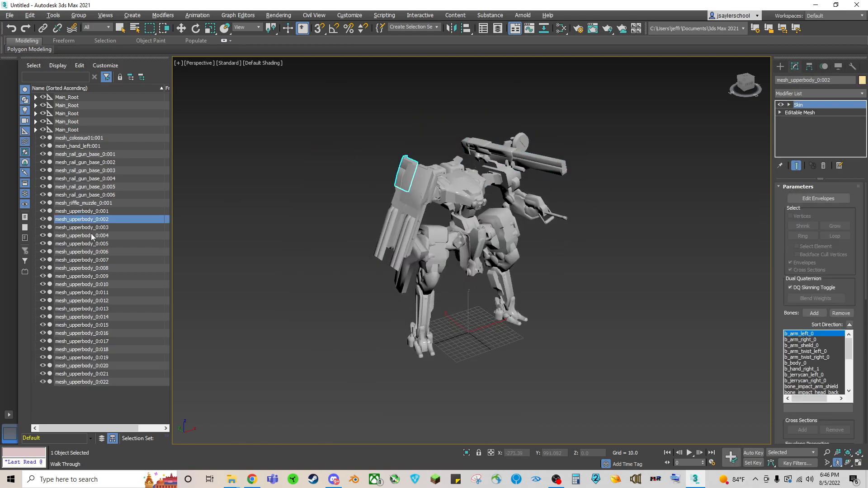
{"action": "left_click", "coordinate": [80, 381], "text": "shift"}
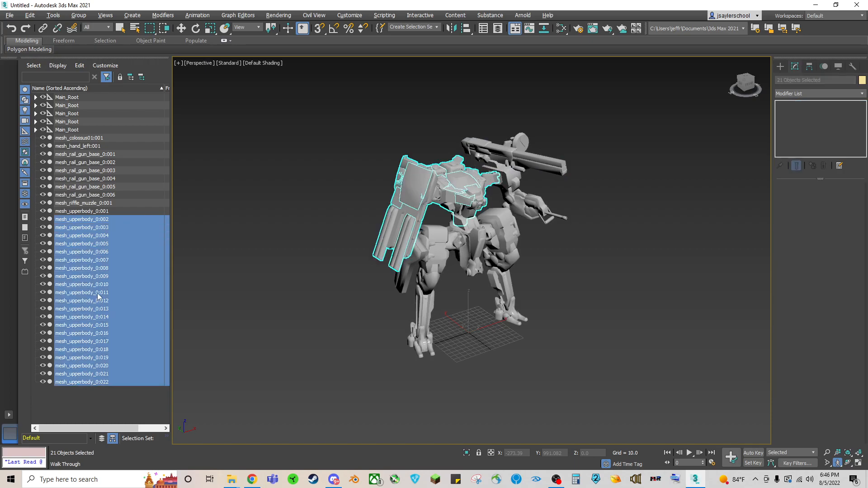
{"action": "key", "text": "Delete"}
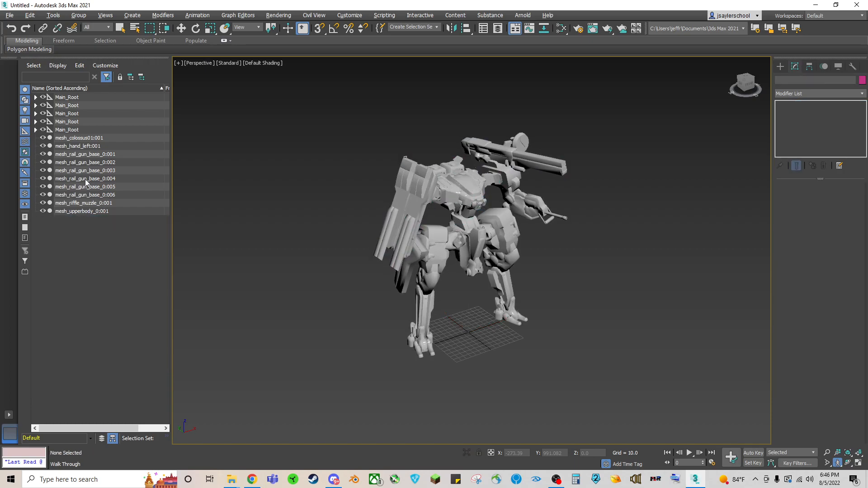
{"action": "left_click", "coordinate": [87, 163]}
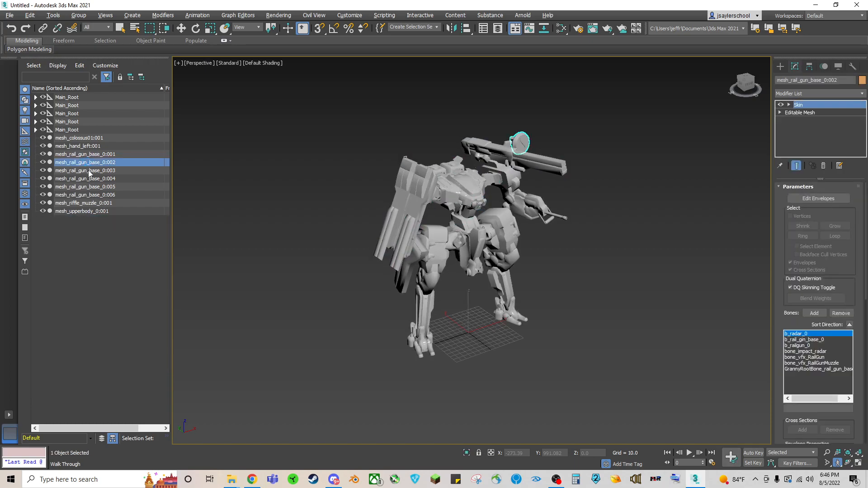
{"action": "left_click", "coordinate": [89, 196], "text": "shift"}
{"action": "key", "text": "Delete"}
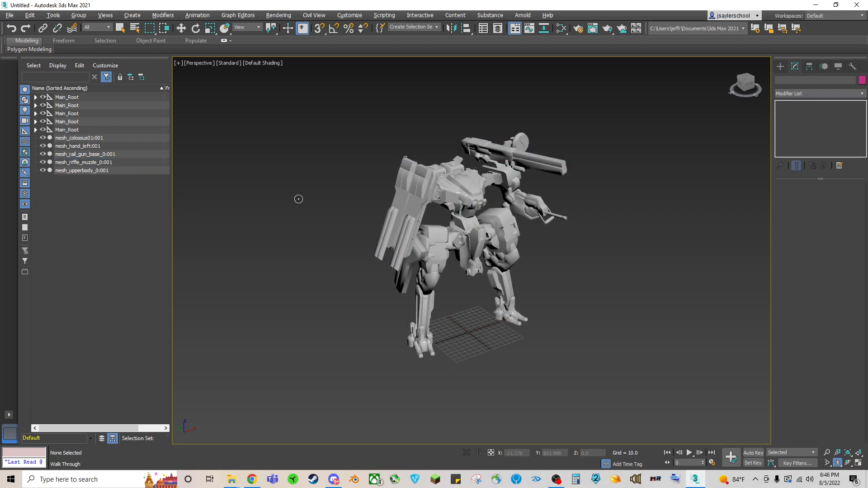
- Look over the assembled Colossus up close from several angles
{"action": "scroll", "coordinate": [542, 172], "scroll_direction": "up", "scroll_amount": 3}
{"action": "middle_click_drag", "start_coordinate": [514, 261], "coordinate": [563, 239]}
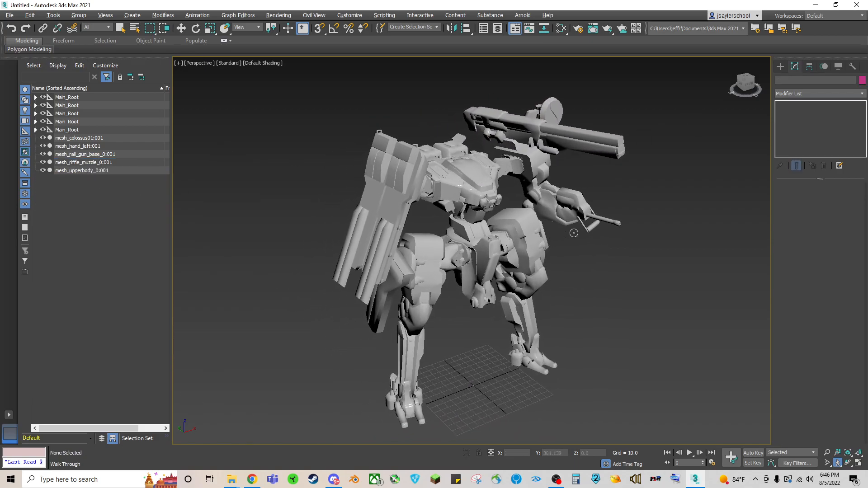
{"action": "left_click_drag", "start_coordinate": [746, 81], "coordinate": [740, 81]}
{"action": "mouse_move", "coordinate": [541, 126]}
{"action": "middle_mouse_down", "text": "alt"}
{"action": "mouse_move", "coordinate": [360, 115]}
{"action": "mouse_move", "coordinate": [582, 124]}
{"action": "mouse_move", "coordinate": [731, 116]}
{"action": "mouse_move", "coordinate": [633, 119]}
{"action": "middle_mouse_up", "text": "alt"}
{"action": "left_click", "coordinate": [9, 15]}
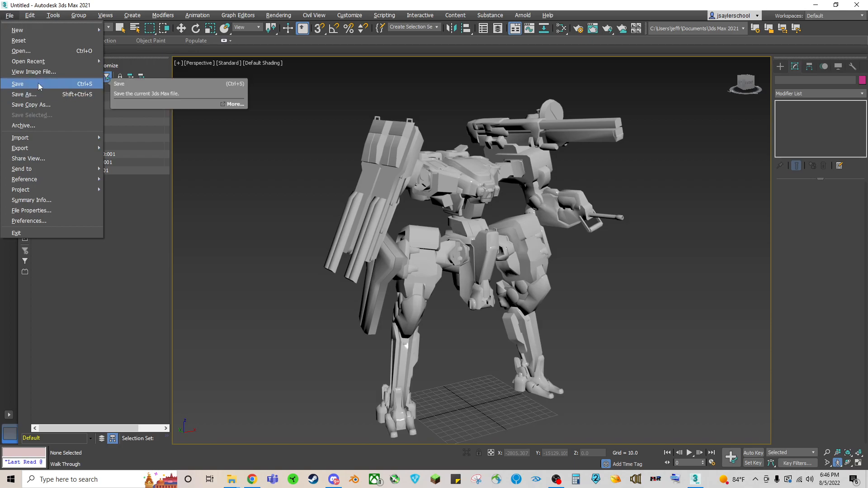
{"action": "left_click", "coordinate": [667, 153]}
{"action": "mouse_move", "coordinate": [745, 79]}
{"action": "left_mouse_down"}
{"action": "mouse_move", "coordinate": [701, 87]}
{"action": "mouse_move", "coordinate": [751, 81]}
{"action": "mouse_move", "coordinate": [745, 91]}
{"action": "mouse_move", "coordinate": [738, 86]}
{"action": "mouse_move", "coordinate": [756, 92]}
{"action": "mouse_move", "coordinate": [748, 89]}
{"action": "left_mouse_up"}
- Start an FBX export of the scene named TEST into the HW2 Colossus folder in Downloads
{"action": "left_click", "coordinate": [9, 15]}
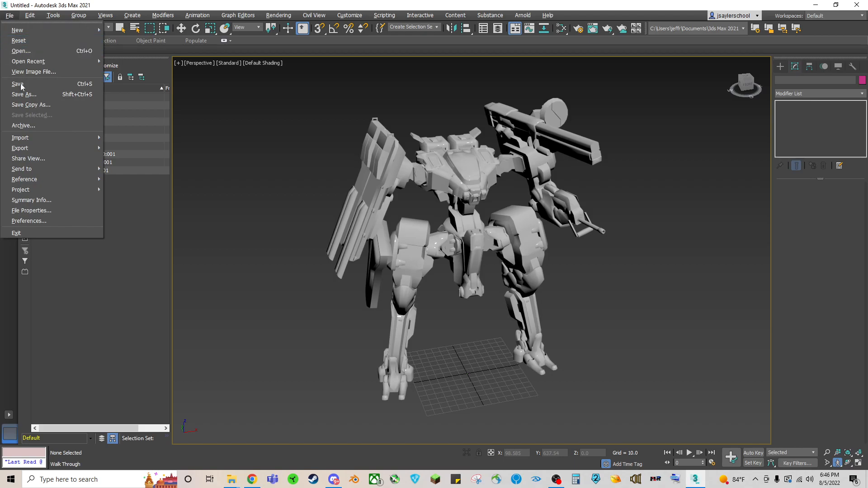
{"action": "mouse_move", "coordinate": [29, 147]}
{"action": "left_click", "coordinate": [136, 147]}
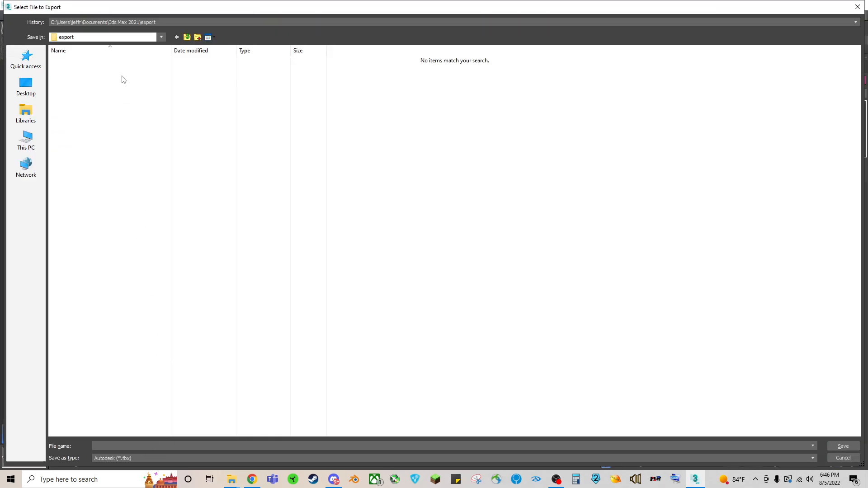
{"action": "left_click", "coordinate": [26, 141]}
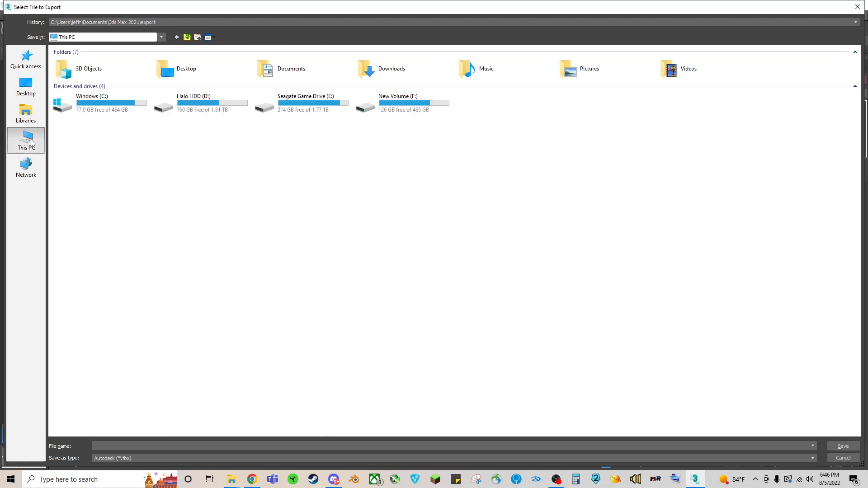
{"action": "double_click", "coordinate": [390, 71]}
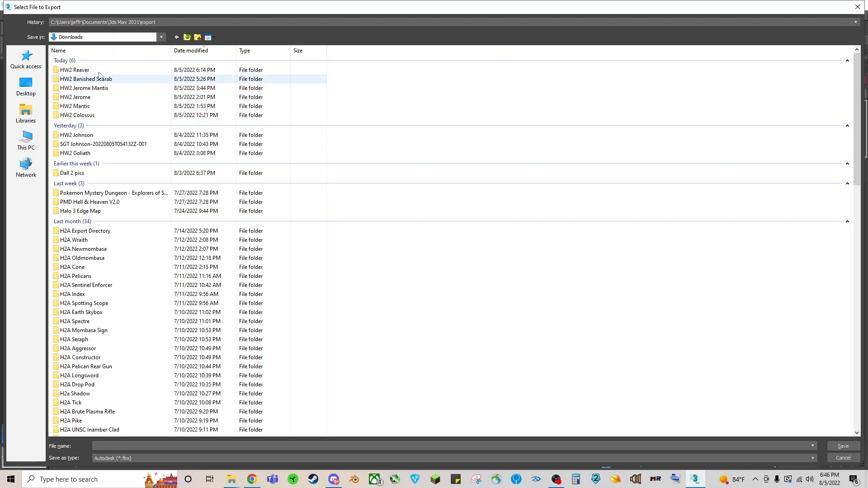
{"action": "double_click", "coordinate": [90, 116]}
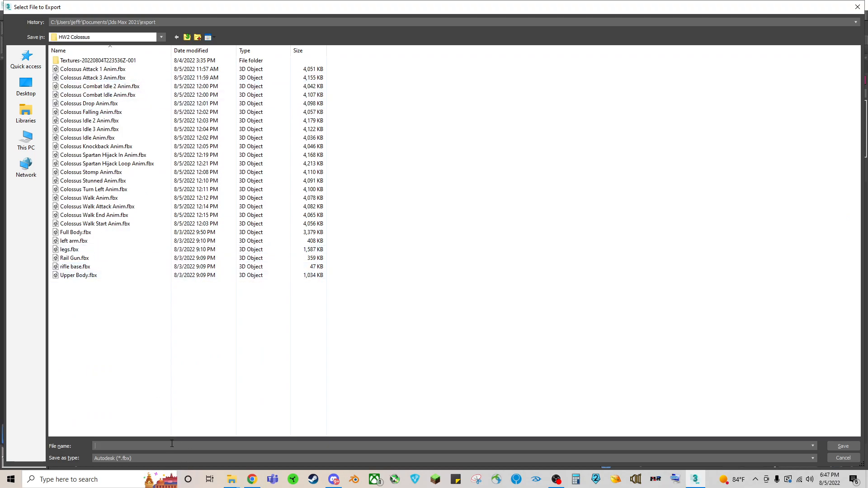
{"action": "type", "text": "TEST"}
{"action": "key", "text": "Return"}
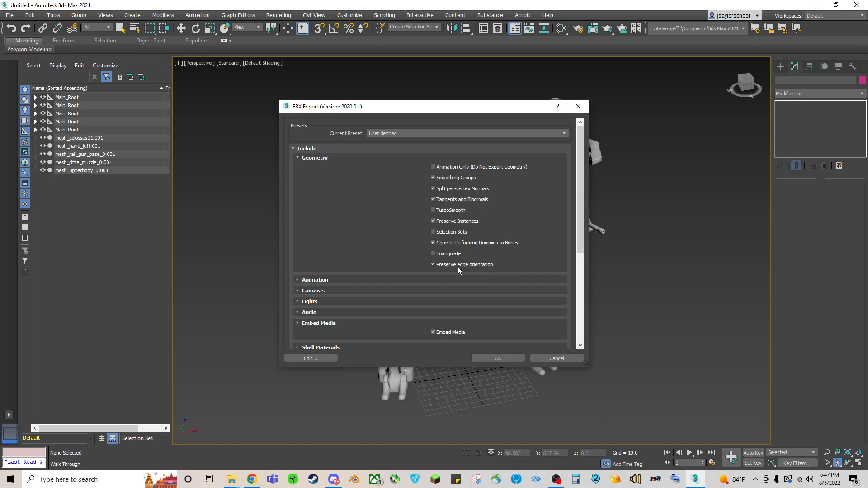
- Review the FBX export's animation, deformation, embedded media, axis and file format options, run the export and dismiss its warnings
{"action": "left_click", "coordinate": [298, 280]}
{"action": "scroll", "coordinate": [312, 262], "scroll_direction": "down", "scroll_amount": 3}
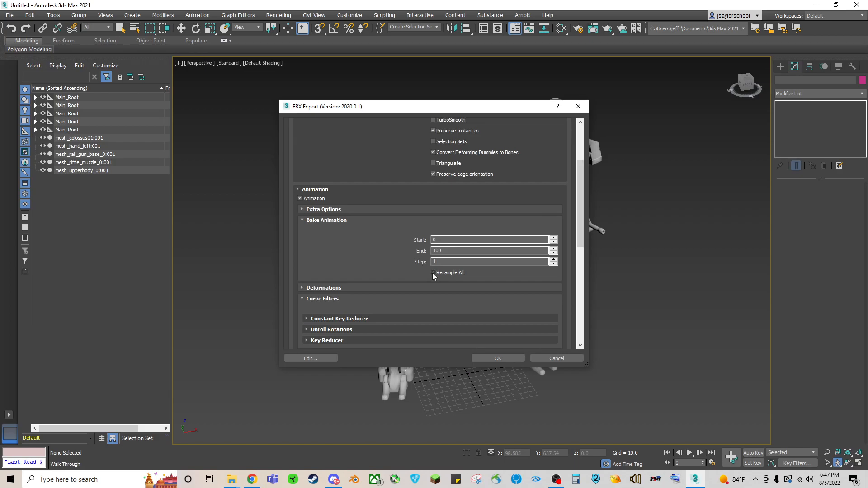
{"action": "scroll", "coordinate": [319, 286], "scroll_direction": "down", "scroll_amount": 3}
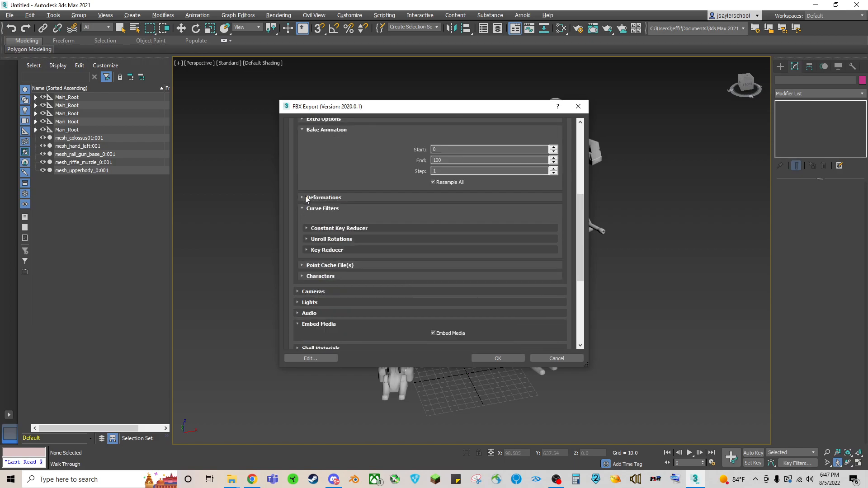
{"action": "left_click", "coordinate": [303, 198]}
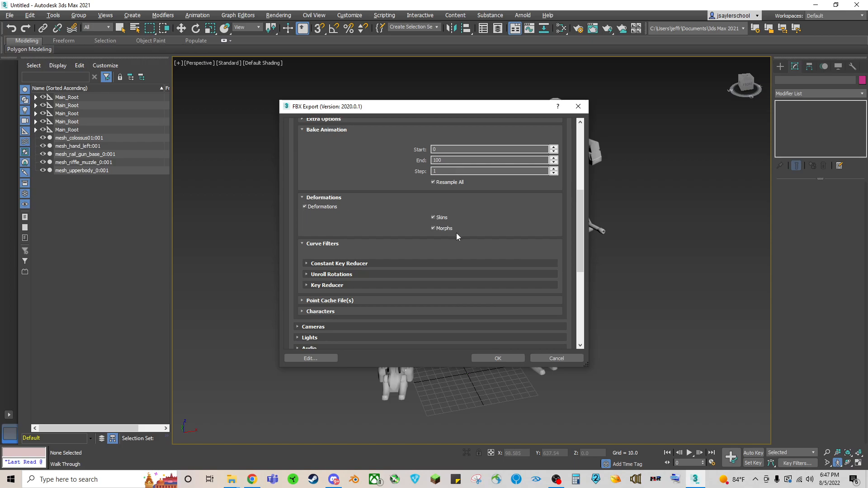
{"action": "scroll", "coordinate": [426, 240], "scroll_direction": "down", "scroll_amount": 3}
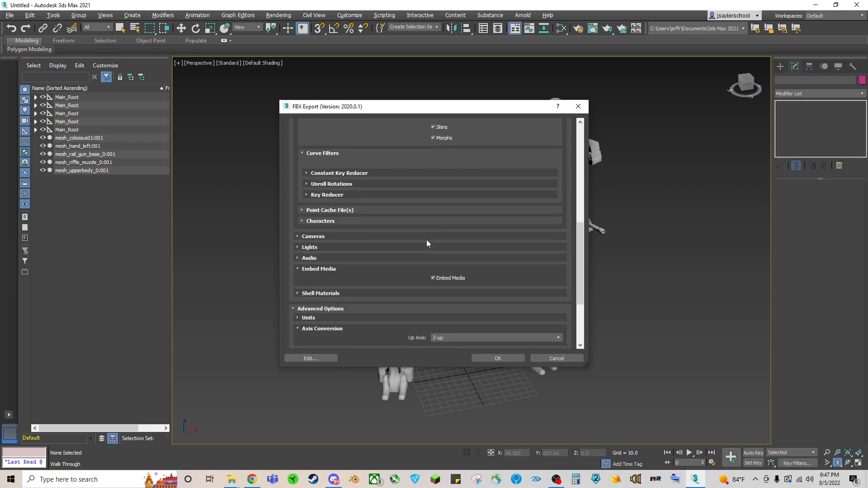
{"action": "scroll", "coordinate": [409, 173], "scroll_direction": "up", "scroll_amount": 2}
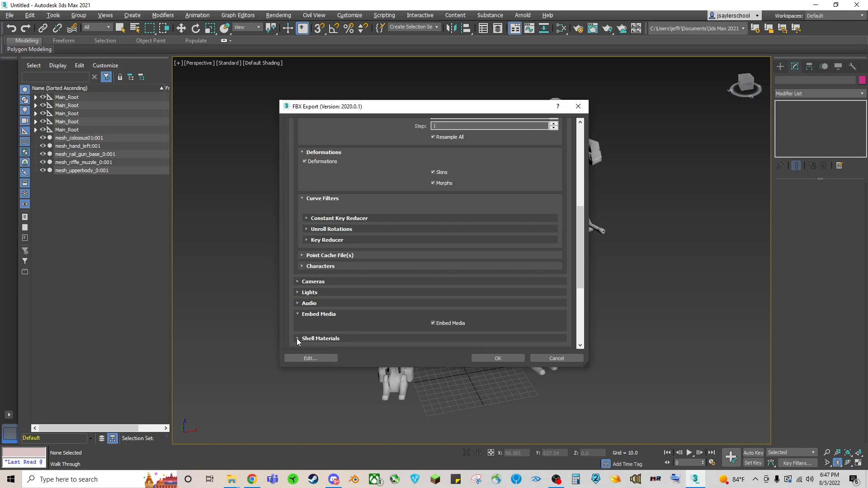
{"action": "scroll", "coordinate": [317, 318], "scroll_direction": "down", "scroll_amount": 5}
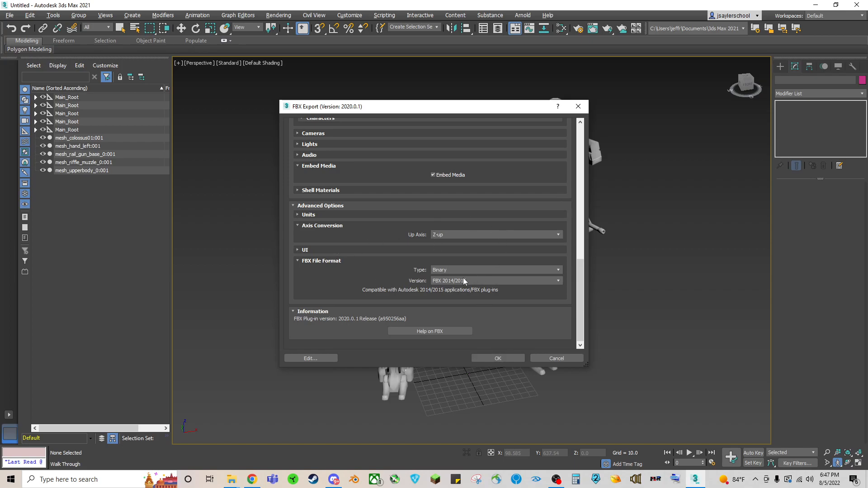
{"action": "left_click", "coordinate": [496, 358]}
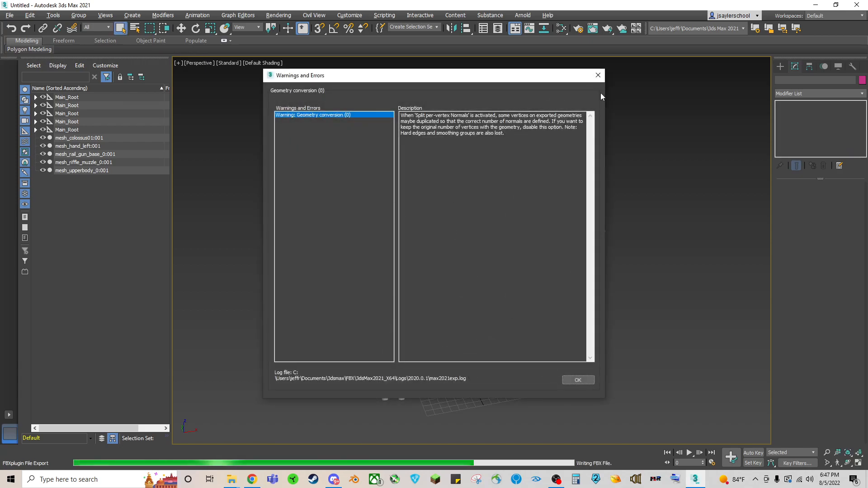
{"action": "left_click", "coordinate": [598, 75]}
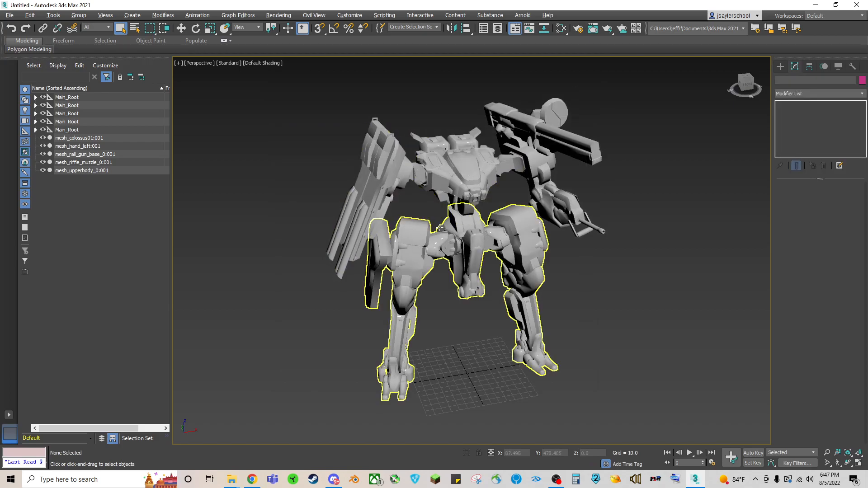
- Run the halo_wars_2_animation.ms MAXScript to start importing a Halo Wars 2 animation
{"action": "left_click_drag", "start_coordinate": [748, 83], "coordinate": [717, 84]}
{"action": "left_click_drag", "start_coordinate": [647, 76], "coordinate": [742, 72]}
{"action": "left_click", "coordinate": [382, 17]}
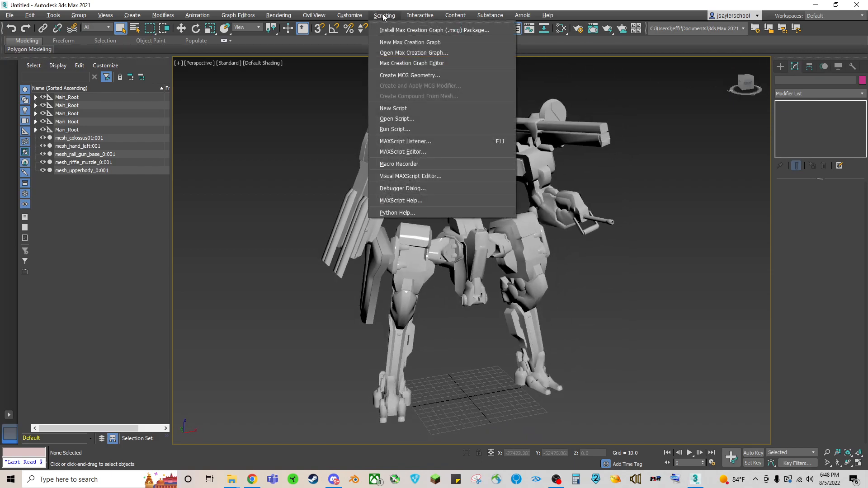
{"action": "left_click", "coordinate": [410, 128]}
{"action": "left_click", "coordinate": [107, 107]}
{"action": "double_click", "coordinate": [89, 107]}
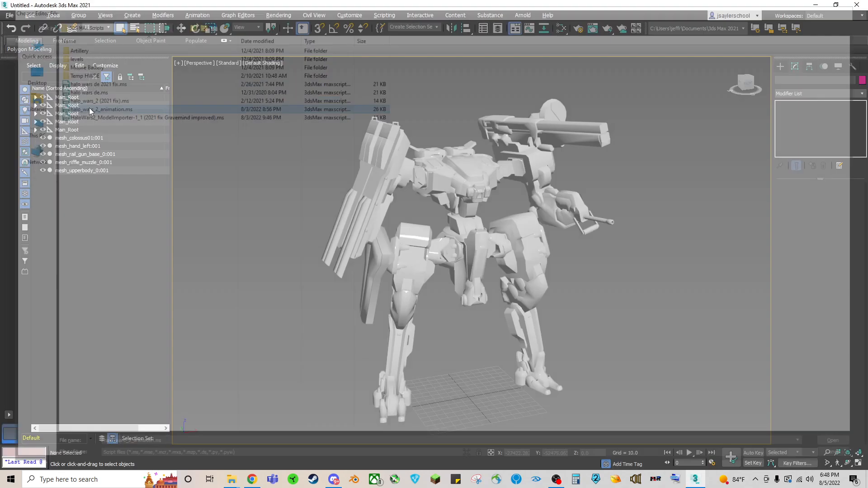
- Browse the Halo Wars 2 data from dlc3 through the UNSC vehicles to the colossus01 animation folder
{"action": "left_click", "coordinate": [186, 37]}
{"action": "left_click", "coordinate": [186, 37]}
{"action": "left_click", "coordinate": [186, 37]}
{"action": "left_click", "coordinate": [186, 37]}
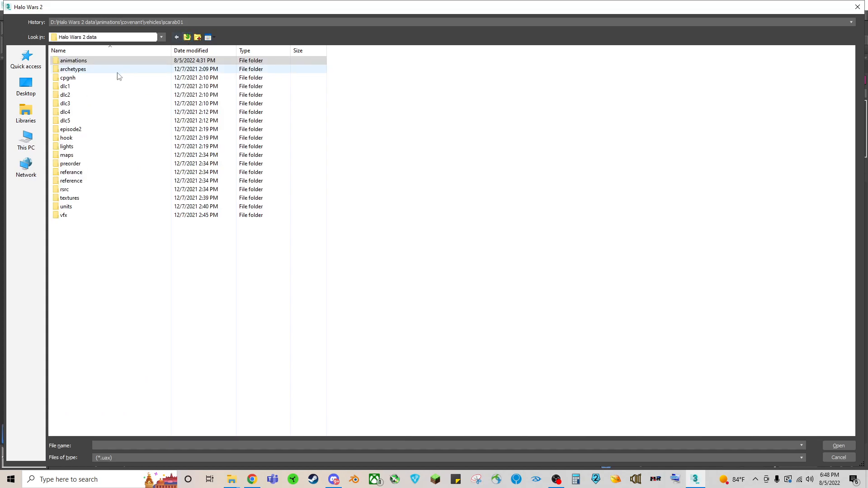
{"action": "double_click", "coordinate": [82, 95]}
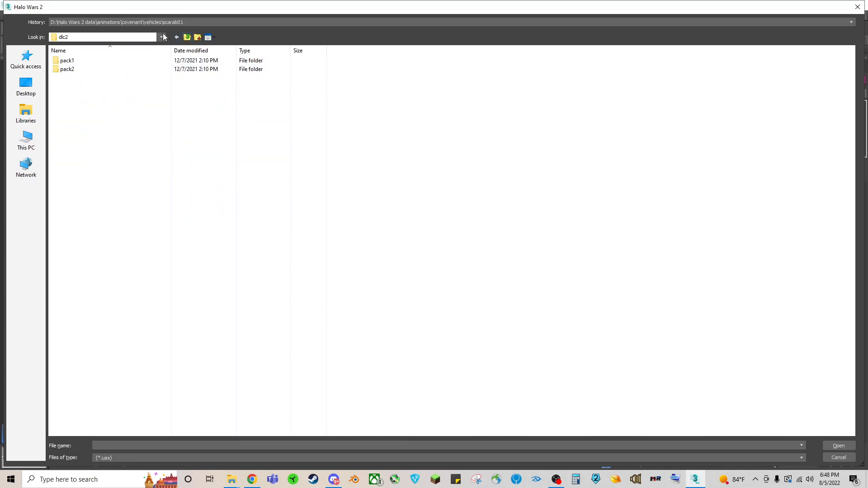
{"action": "left_click", "coordinate": [186, 37]}
{"action": "double_click", "coordinate": [81, 103]}
{"action": "double_click", "coordinate": [81, 62]}
{"action": "double_click", "coordinate": [80, 62]}
{"action": "double_click", "coordinate": [76, 68]}
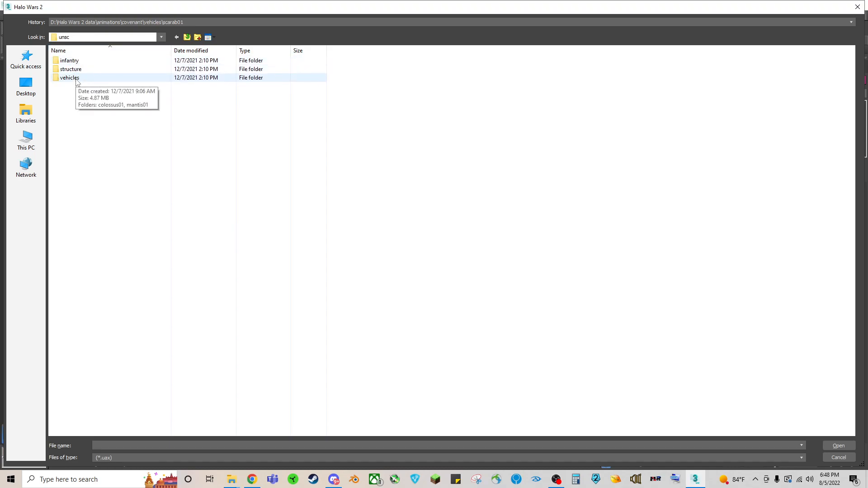
{"action": "double_click", "coordinate": [77, 79]}
{"action": "double_click", "coordinate": [78, 61]}
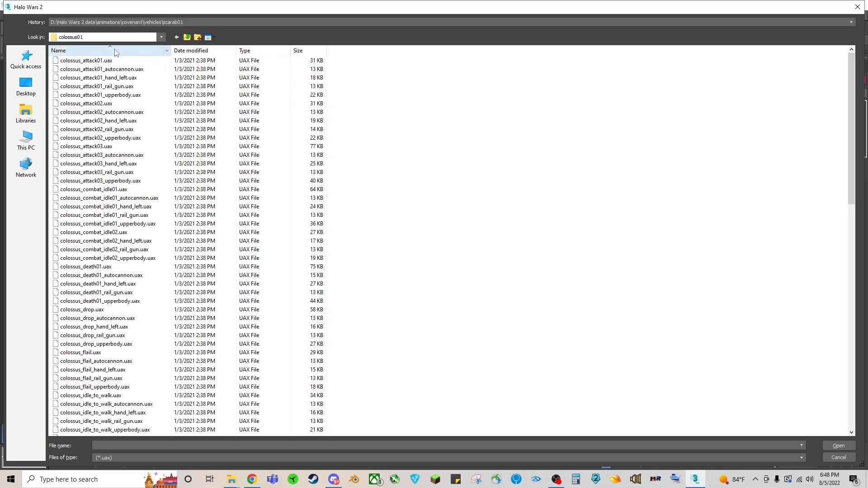
- Load the colossus_walk.uax animation from the colossus01 folder onto the Colossus
{"action": "scroll", "coordinate": [108, 176], "scroll_direction": "down", "scroll_amount": 6}
{"action": "scroll", "coordinate": [108, 184], "scroll_direction": "up", "scroll_amount": 6}
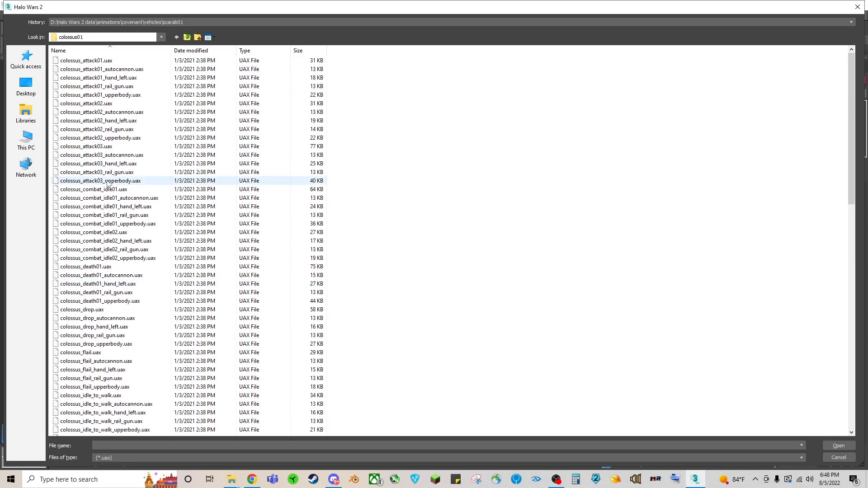
{"action": "scroll", "coordinate": [95, 296], "scroll_direction": "down", "scroll_amount": 6}
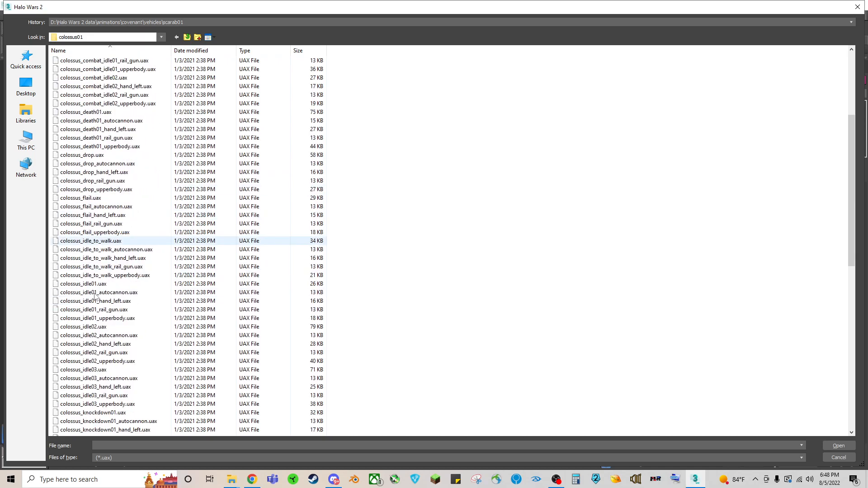
{"action": "scroll", "coordinate": [96, 297], "scroll_direction": "down", "scroll_amount": 15}
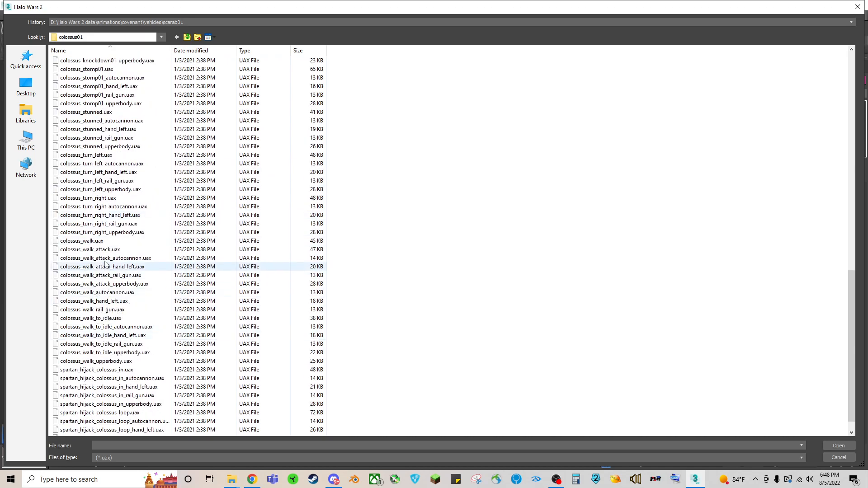
{"action": "left_click", "coordinate": [89, 243]}
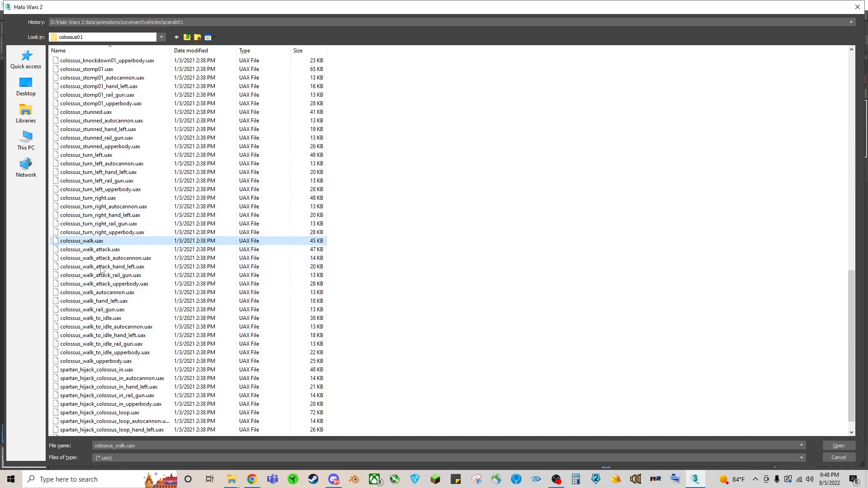
{"action": "double_click", "coordinate": [89, 244]}
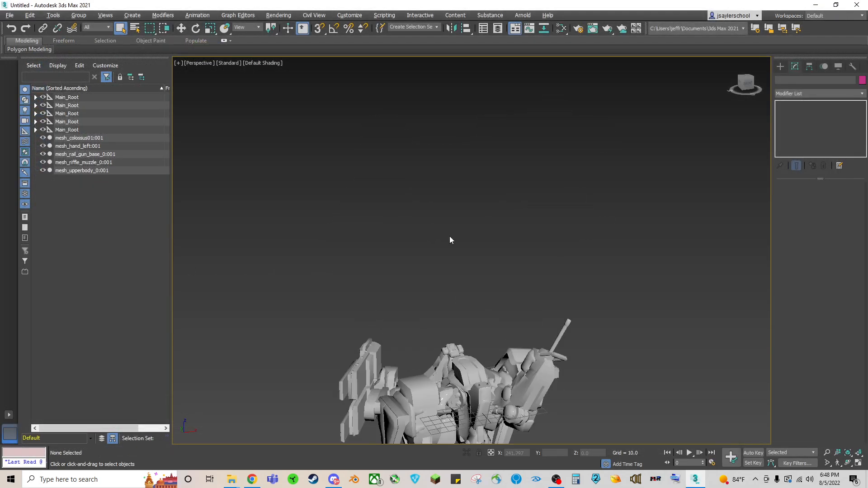
- Play the walk animation, watch the Colossus from several angles, and stop playback
{"action": "middle_click_drag", "start_coordinate": [538, 300], "coordinate": [531, 194]}
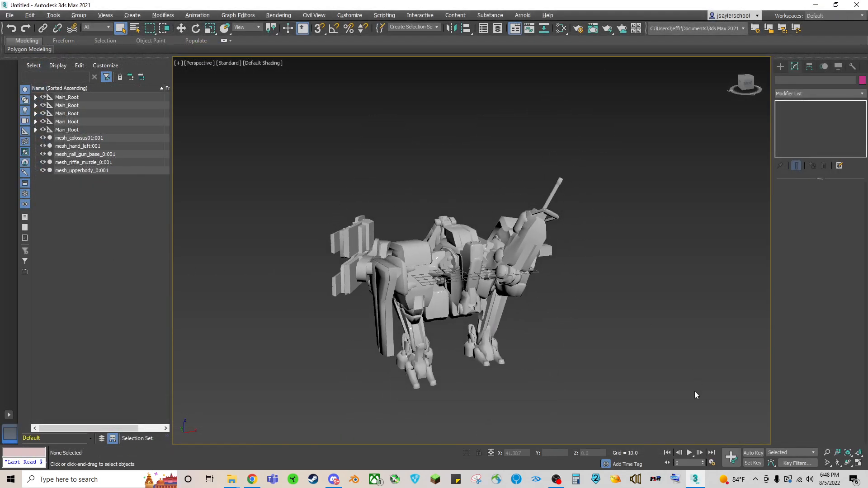
{"action": "left_click", "coordinate": [690, 454]}
{"action": "left_click_drag", "start_coordinate": [750, 85], "coordinate": [714, 86]}
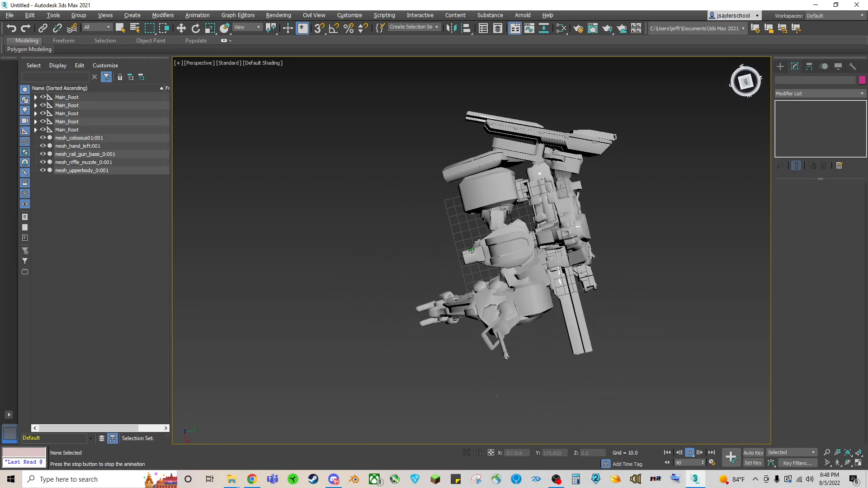
{"action": "left_click_drag", "start_coordinate": [745, 85], "coordinate": [784, 93]}
{"action": "left_click", "coordinate": [690, 452]}
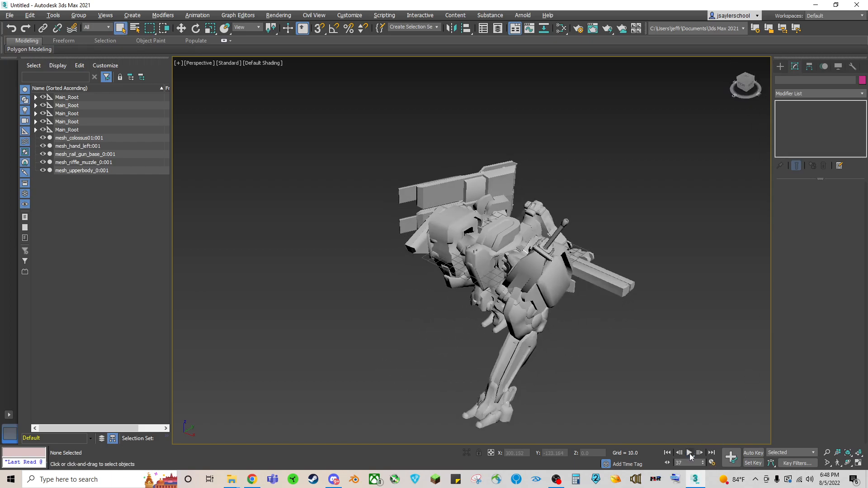
- Expand all five Main_Root nodes to expose their Granny root bones and select GrannyRootBone_hand_left
{"action": "left_click", "coordinate": [36, 130]}
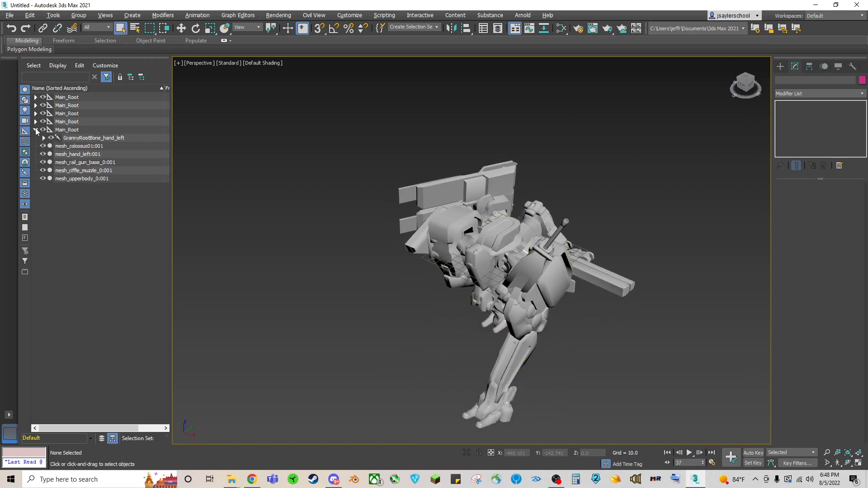
{"action": "left_click", "coordinate": [35, 122]}
{"action": "left_click", "coordinate": [36, 105]}
{"action": "left_click", "coordinate": [35, 97]}
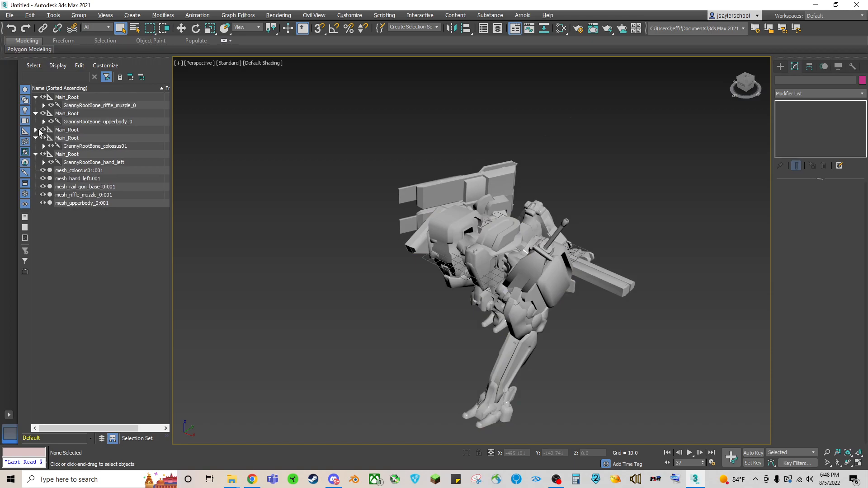
{"action": "left_click", "coordinate": [36, 130]}
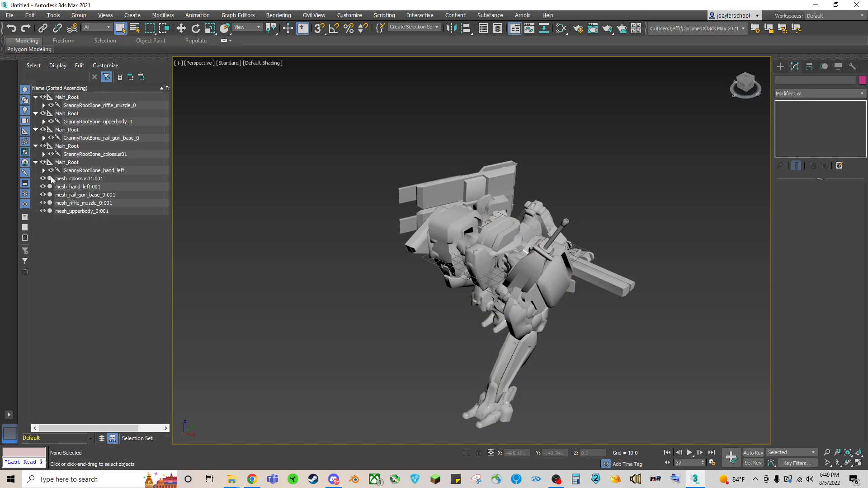
{"action": "left_click", "coordinate": [79, 170]}
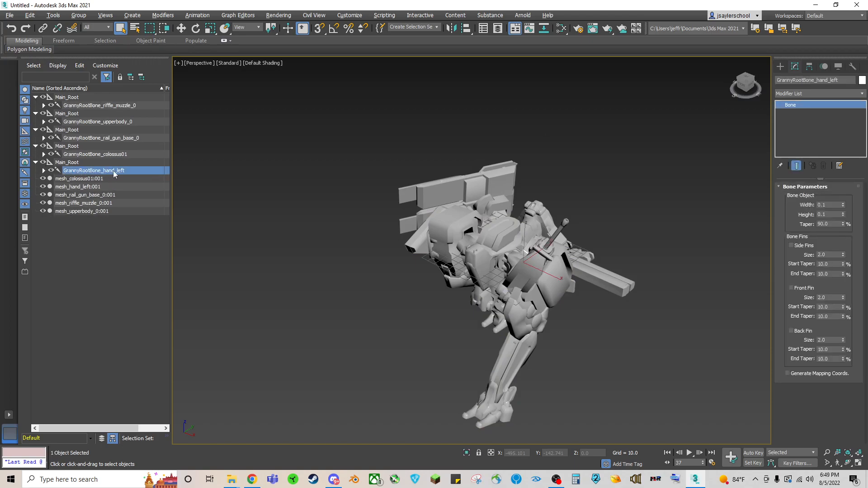
- Expand the Granny root bones and their first child bones to examine the socket bones of each Colossus part
{"action": "left_click", "coordinate": [43, 171]}
{"action": "left_click", "coordinate": [44, 155]}
{"action": "left_click", "coordinate": [43, 138]}
{"action": "left_click", "coordinate": [43, 122]}
{"action": "left_click", "coordinate": [43, 105]}
{"action": "left_click", "coordinate": [52, 114]}
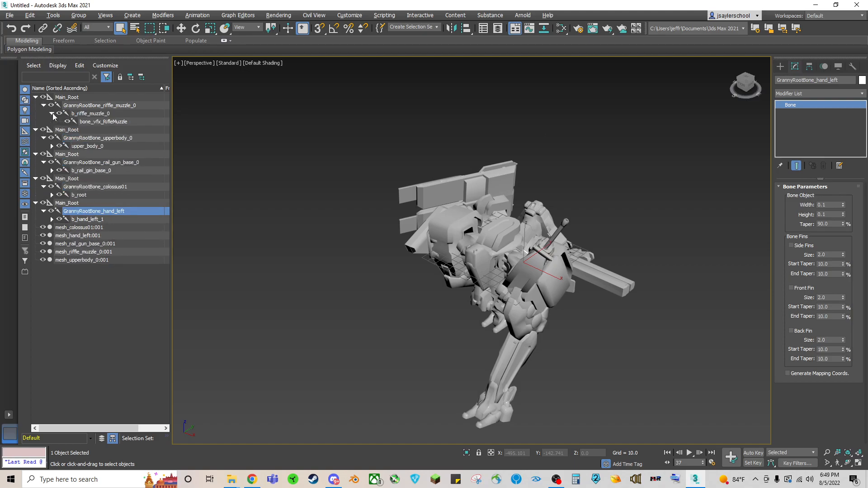
{"action": "left_click", "coordinate": [51, 146]}
{"action": "left_click", "coordinate": [52, 178]}
{"action": "left_click", "coordinate": [51, 219]}
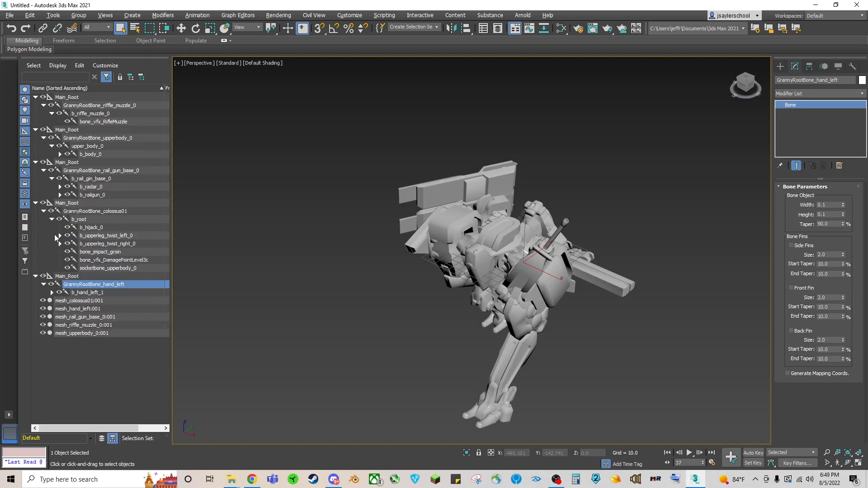
{"action": "left_click", "coordinate": [52, 293]}
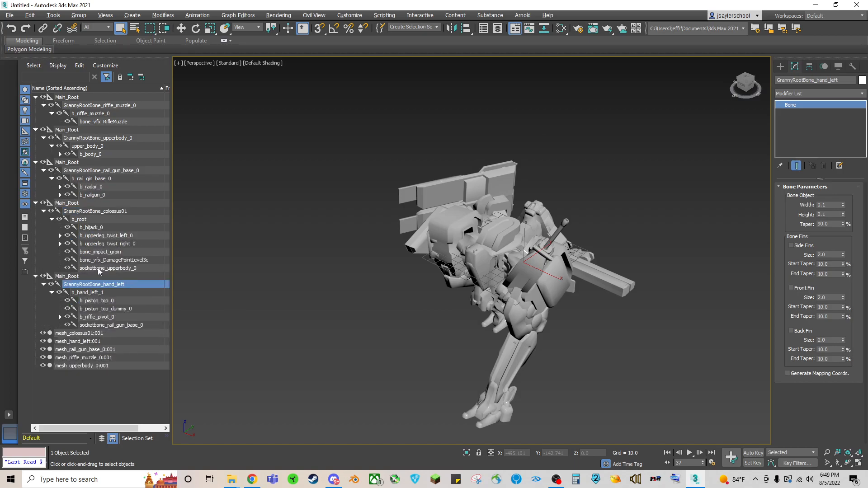
- Link the upper_body_0 bone to socketbone_upperbody_0 as its parent
{"action": "left_click", "coordinate": [98, 268]}
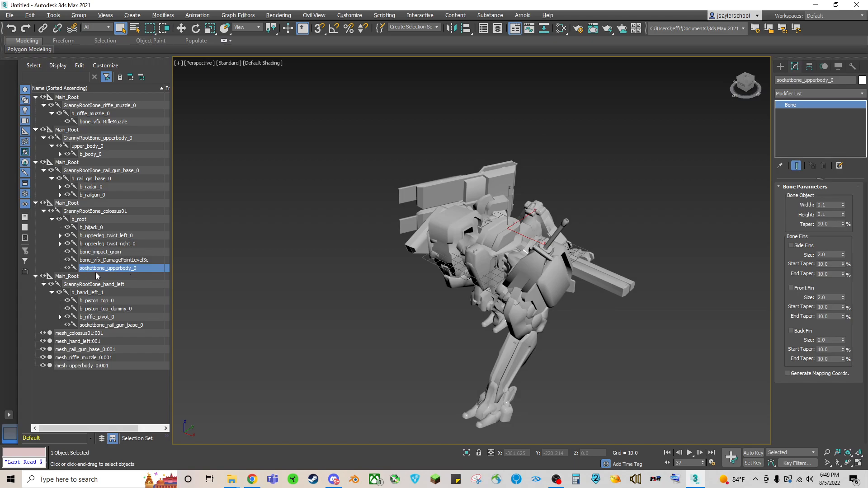
{"action": "left_click", "coordinate": [116, 141]}
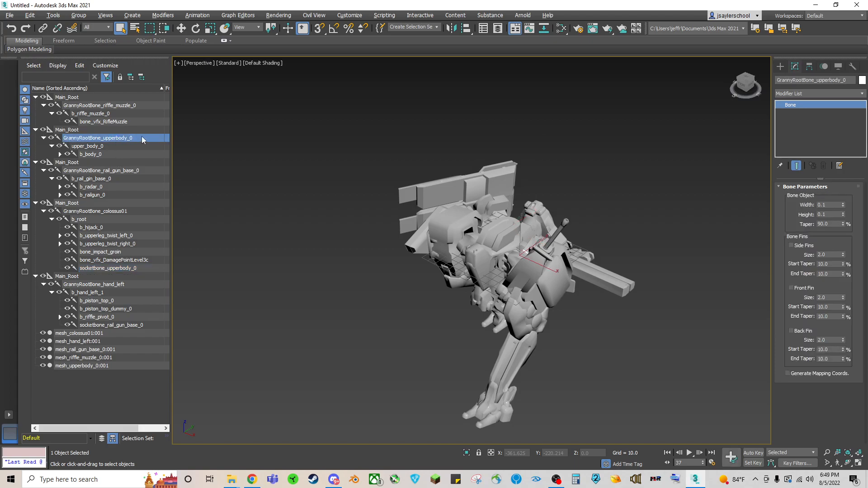
{"action": "left_click", "coordinate": [90, 147]}
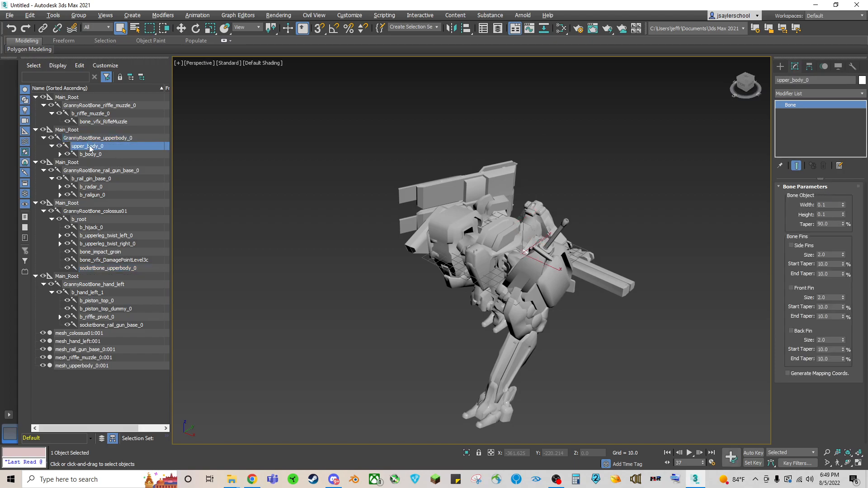
{"action": "left_click", "coordinate": [43, 28]}
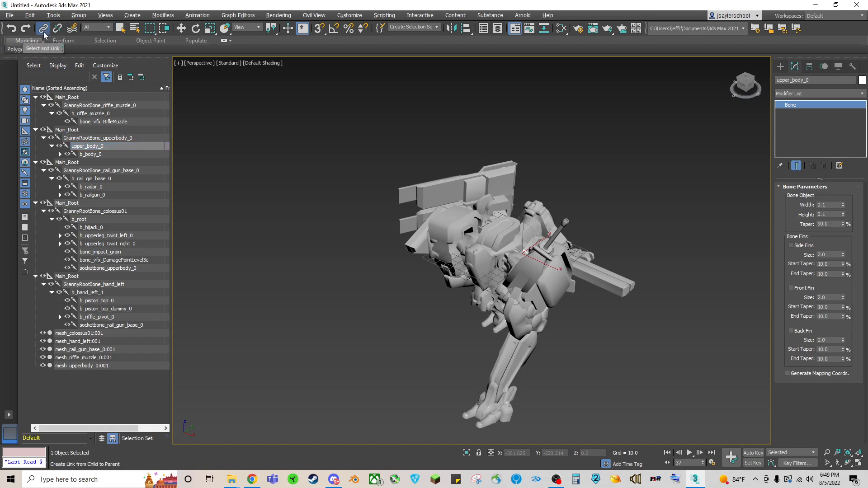
{"action": "left_click", "coordinate": [134, 29]}
{"action": "left_click_drag", "start_coordinate": [102, 12], "coordinate": [281, 76]}
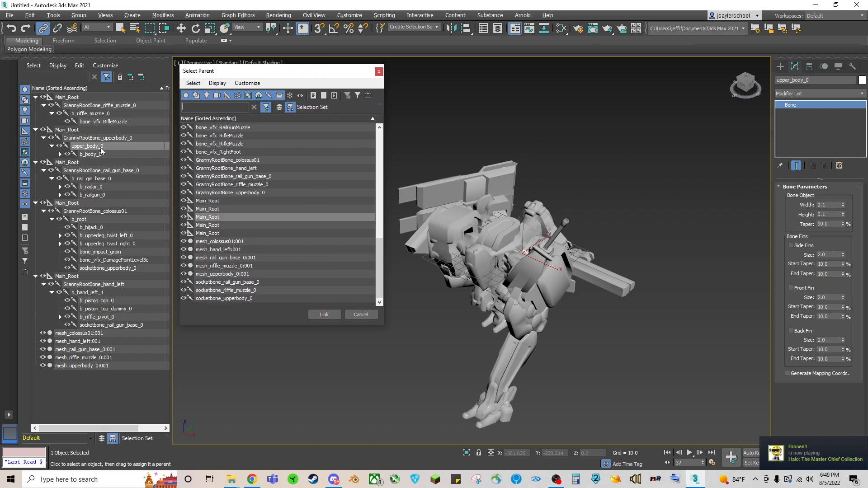
{"action": "left_click", "coordinate": [206, 300]}
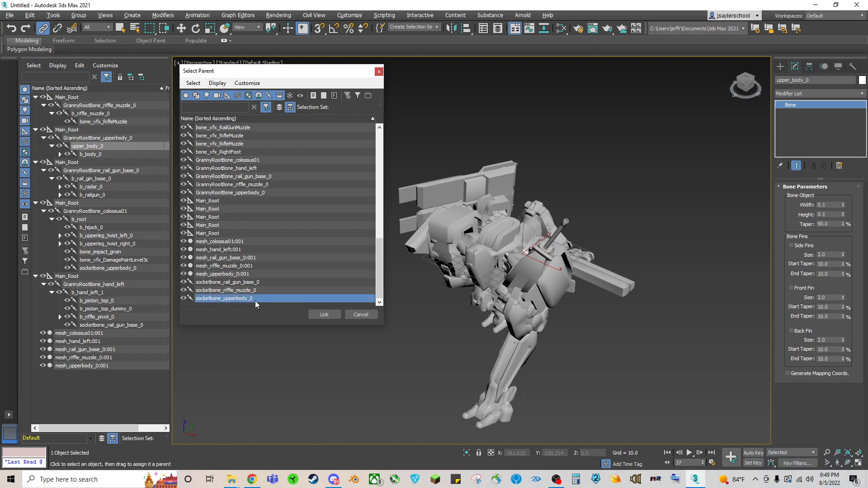
{"action": "left_click", "coordinate": [324, 315]}
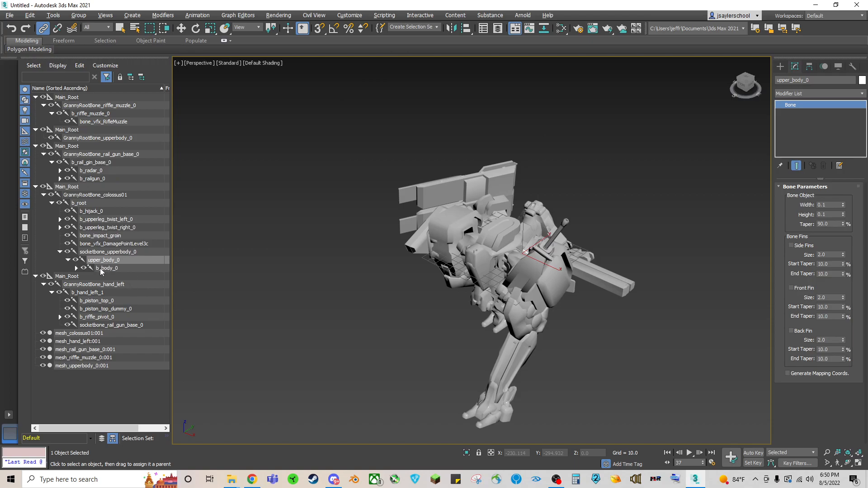
- Delete the leftover GrannyRootBone_upperbody_0 and its empty Main_Root
{"action": "left_click", "coordinate": [78, 139]}
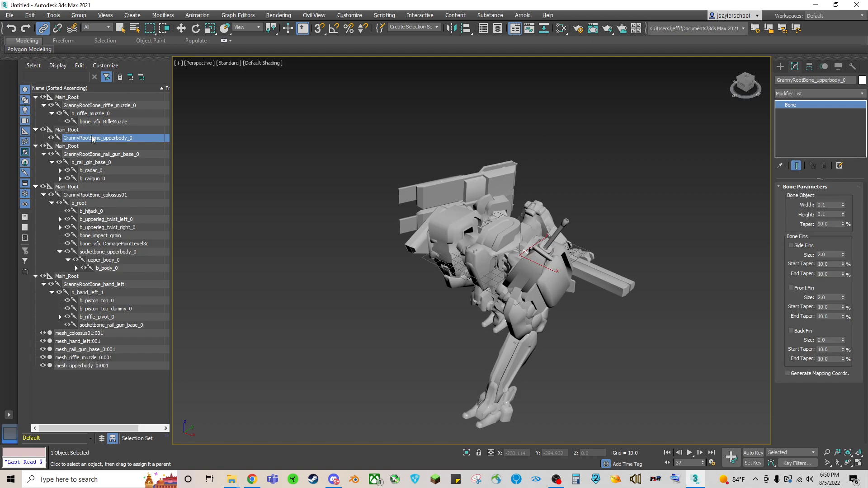
{"action": "key", "text": "Delete"}
{"action": "left_click", "coordinate": [59, 106]}
{"action": "key", "text": "Delete"}
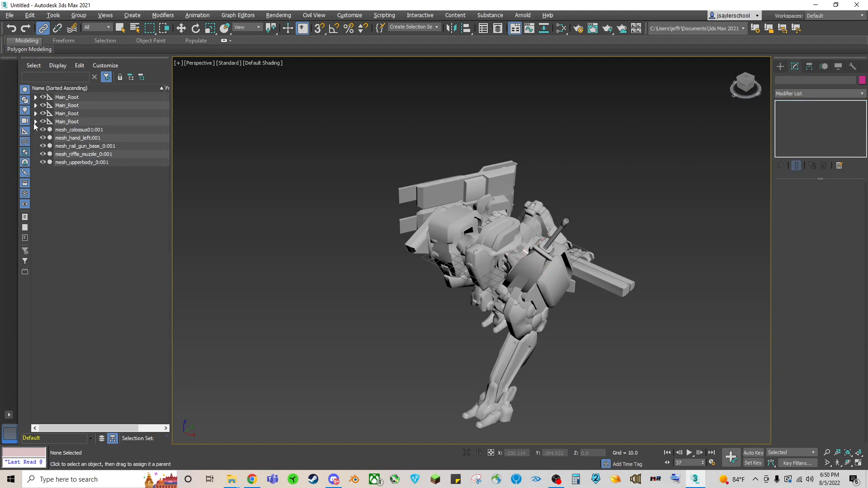
- Expand the four remaining Main_Root hierarchies down to the children of b_root, b_hand_left_1, b_rail_gin_base_0 and b_riffle_muzzle_0
{"action": "left_click", "coordinate": [36, 121]}
{"action": "left_click", "coordinate": [35, 114]}
{"action": "left_click", "coordinate": [35, 106]}
{"action": "left_click", "coordinate": [35, 97]}
{"action": "left_click", "coordinate": [44, 138]}
{"action": "left_click", "coordinate": [44, 122]}
{"action": "left_click", "coordinate": [44, 106]}
{"action": "left_click", "coordinate": [44, 179]}
{"action": "left_click", "coordinate": [52, 186]}
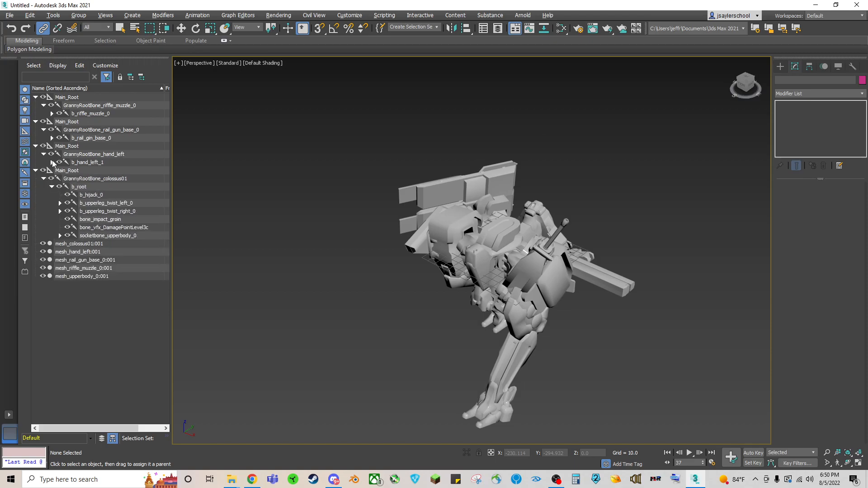
{"action": "left_click", "coordinate": [52, 162]}
{"action": "left_click", "coordinate": [52, 138]}
{"action": "left_click", "coordinate": [52, 114]}
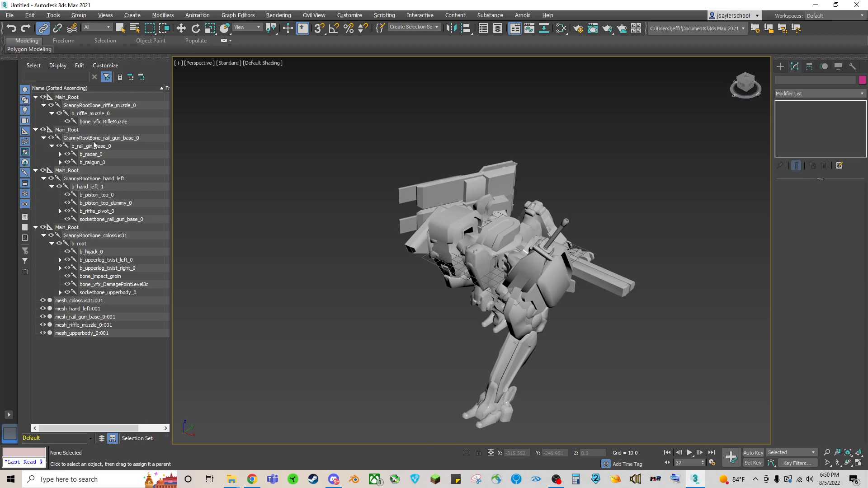
- Expand socketbone_upperbody_0 down to b_arm_left_0, widening the scene list, and select socketbone_hand_left
{"action": "left_click", "coordinate": [60, 292]}
{"action": "left_click", "coordinate": [67, 300]}
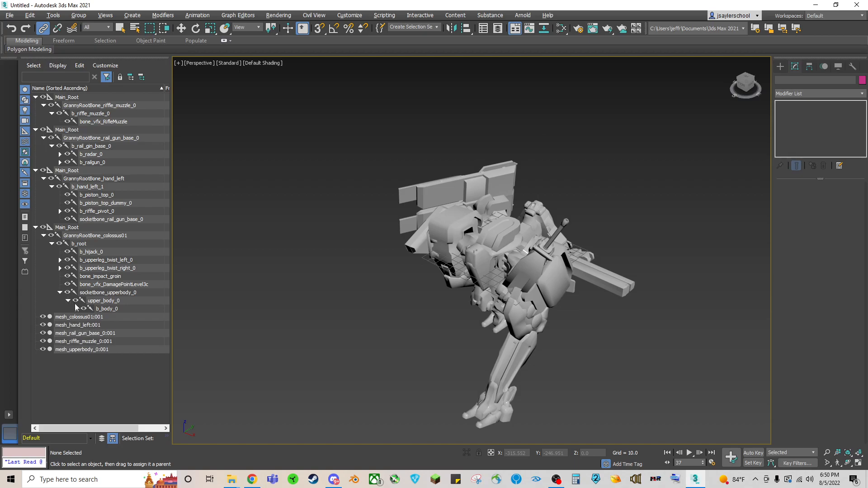
{"action": "left_click", "coordinate": [76, 309]}
{"action": "left_click_drag", "start_coordinate": [172, 367], "coordinate": [219, 361]}
{"action": "left_click", "coordinate": [84, 317]}
{"action": "left_click", "coordinate": [92, 326]}
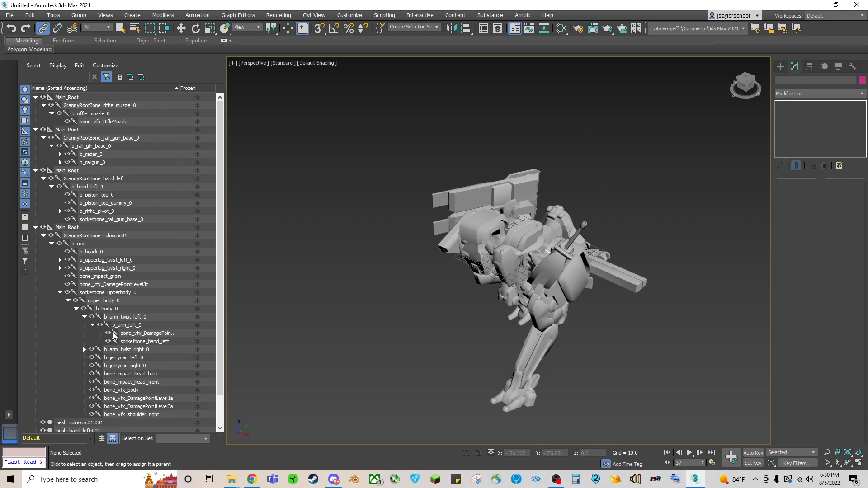
{"action": "left_click", "coordinate": [157, 343]}
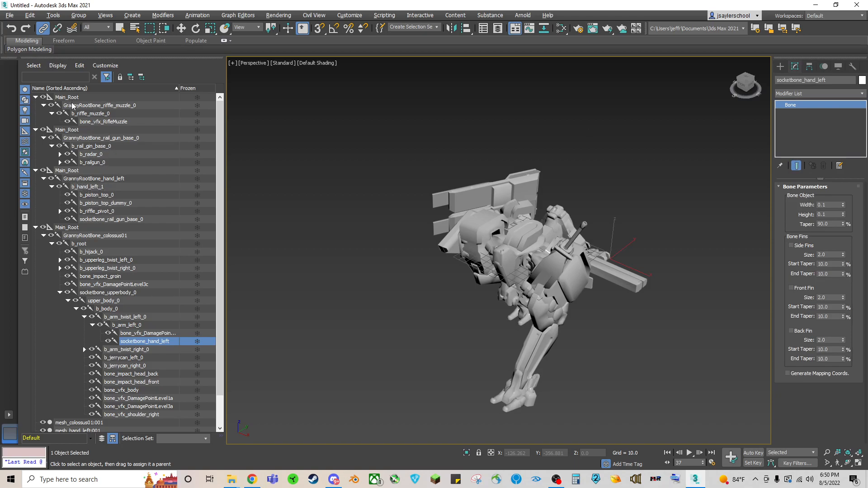
- Examine where the rifle muzzle root bones and the bones under b_hand_left_1, down to socketbone_rail_gun_base_0, sit in the model
{"action": "left_click", "coordinate": [90, 106]}
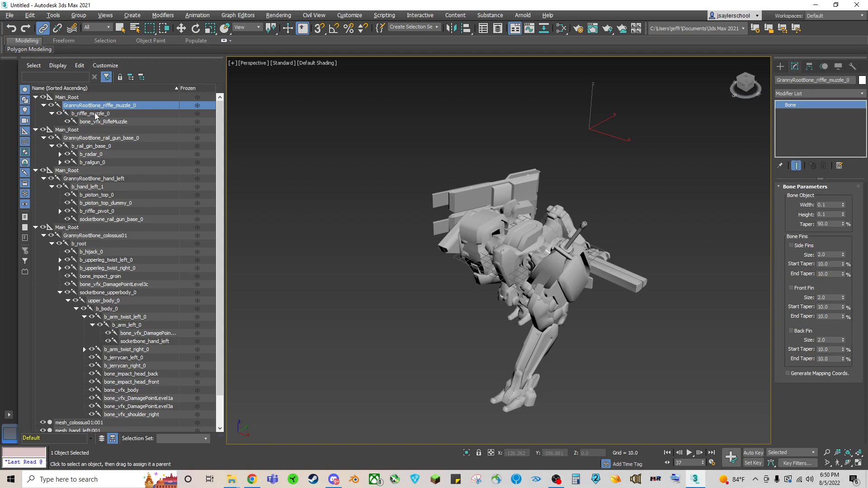
{"action": "left_click", "coordinate": [96, 115]}
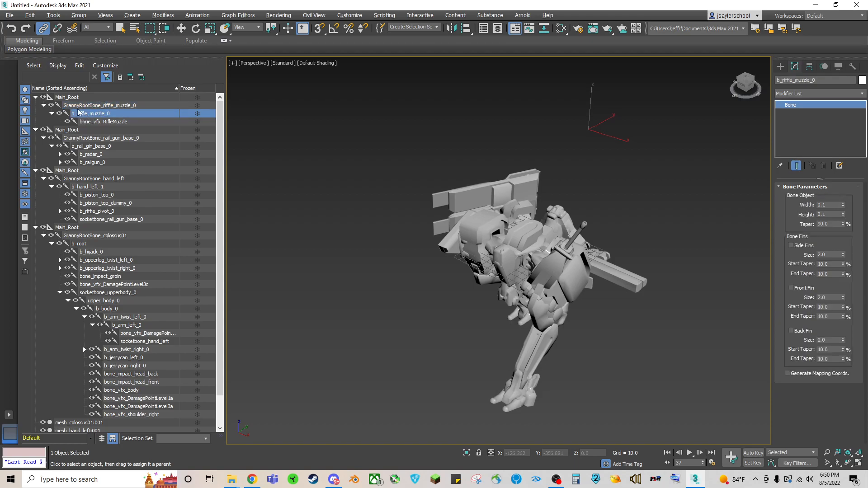
{"action": "key", "text": "Page_Up"}
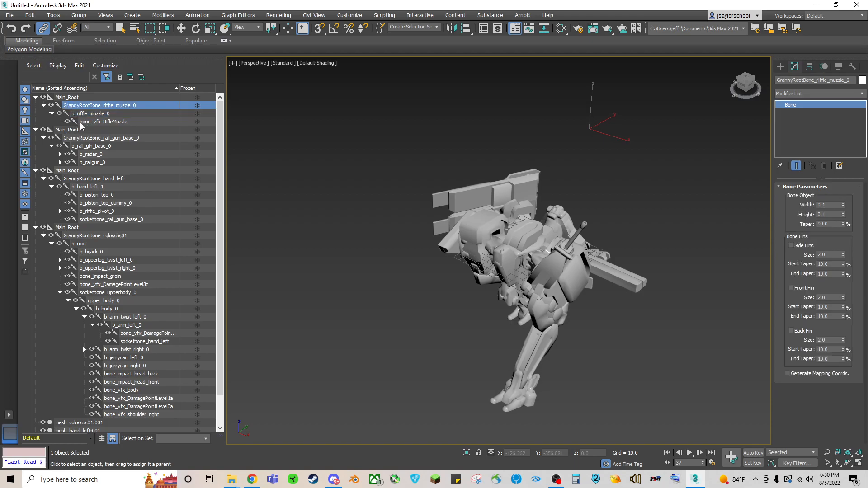
{"action": "left_click", "coordinate": [90, 188]}
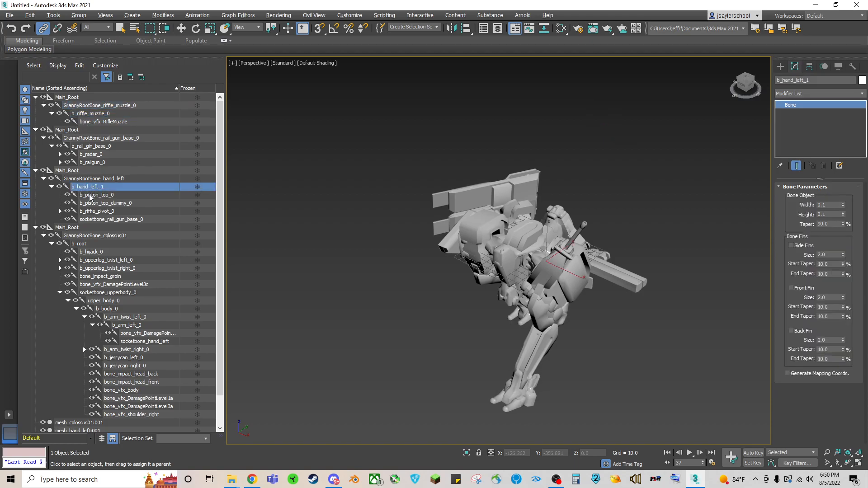
{"action": "left_click", "coordinate": [91, 194]}
{"action": "left_click", "coordinate": [92, 203]}
{"action": "left_click", "coordinate": [91, 211]}
{"action": "left_click", "coordinate": [91, 219]}
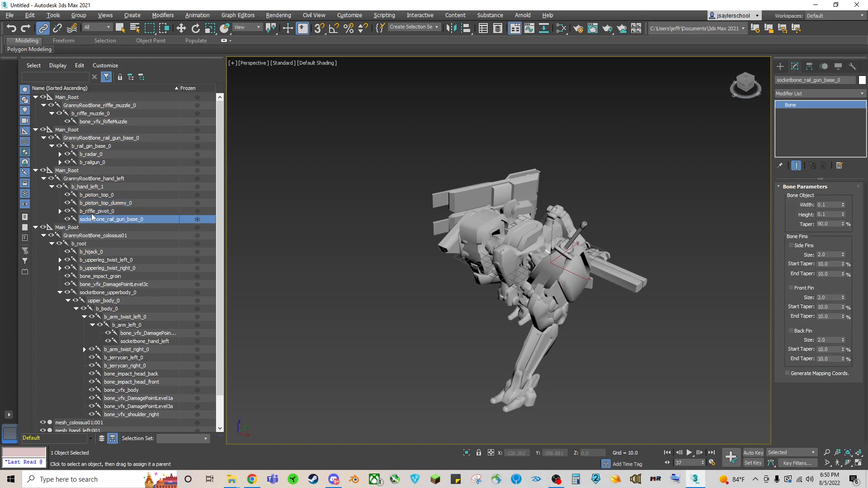
- Link the b_riffle_muzzle_0 bone under GrannyRootBone_riffle_muzzle_0 to socketbone_riffle_muzzle_0 as its parent
{"action": "left_click", "coordinate": [76, 106]}
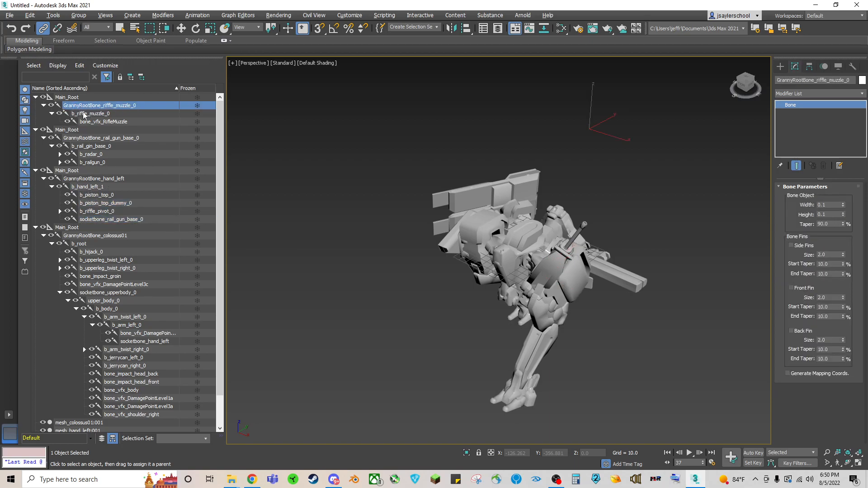
{"action": "left_click", "coordinate": [83, 114]}
{"action": "left_click", "coordinate": [52, 114]}
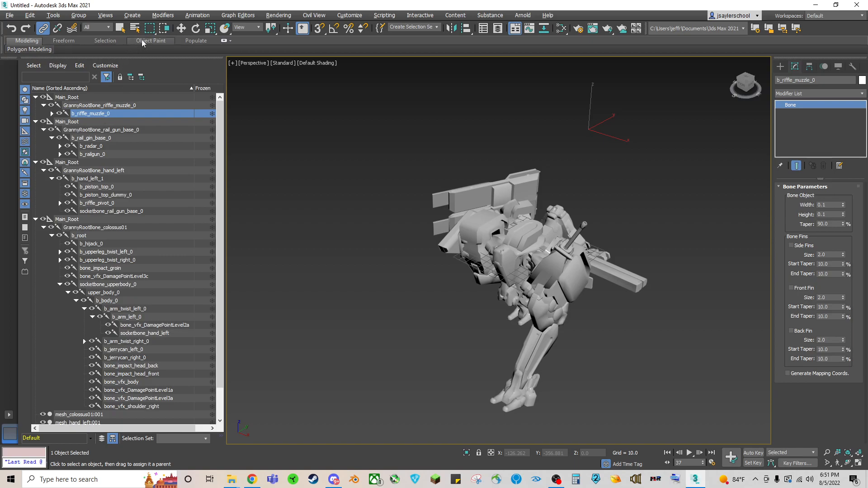
{"action": "left_click", "coordinate": [135, 29]}
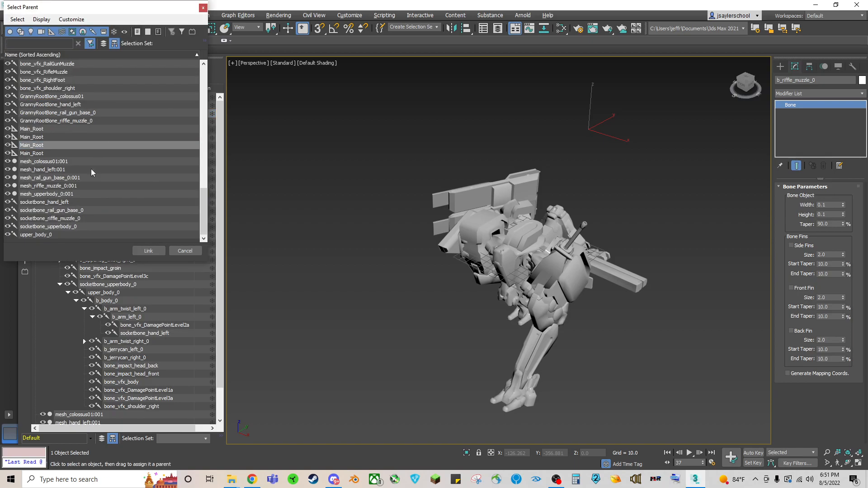
{"action": "left_click", "coordinate": [45, 218]}
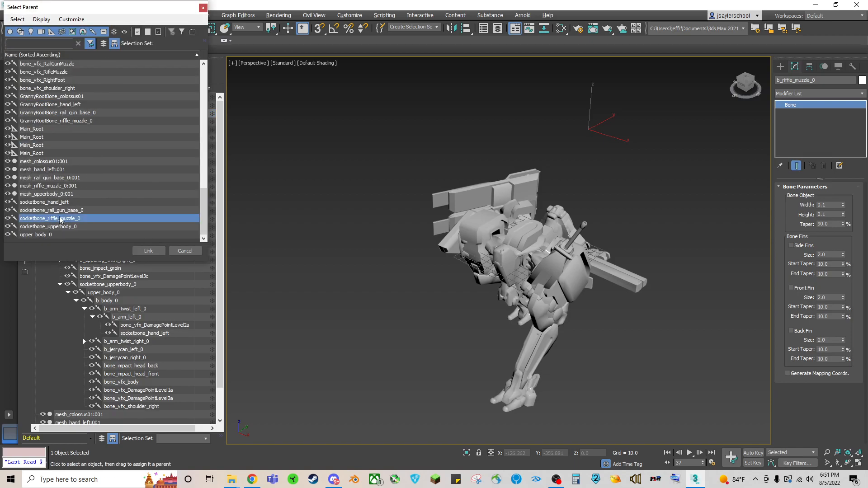
{"action": "left_click", "coordinate": [148, 251]}
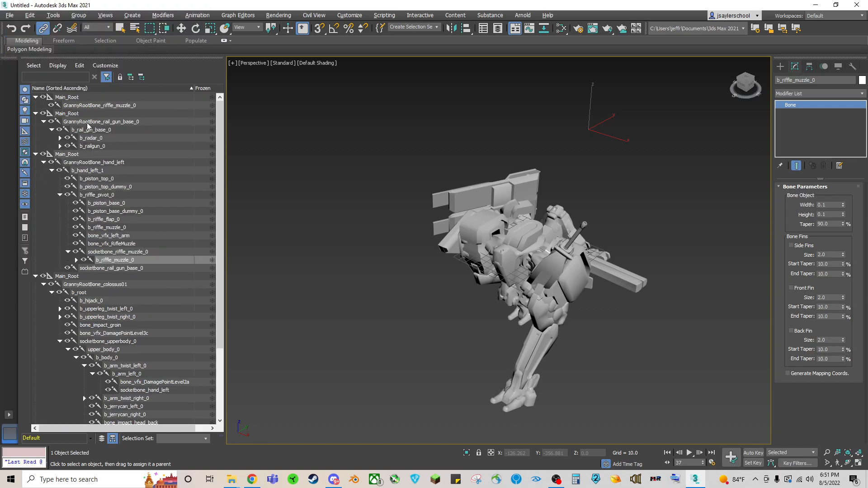
- Link the b_rail_gin_base_0 bone to socketbone_rail_gun_base_0 as its parent
{"action": "left_click", "coordinate": [87, 123]}
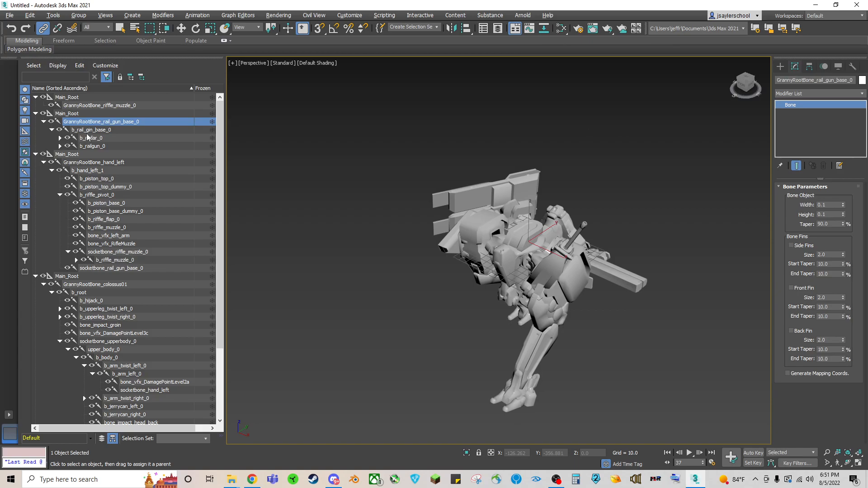
{"action": "left_click", "coordinate": [52, 130]}
{"action": "left_click", "coordinate": [82, 130]}
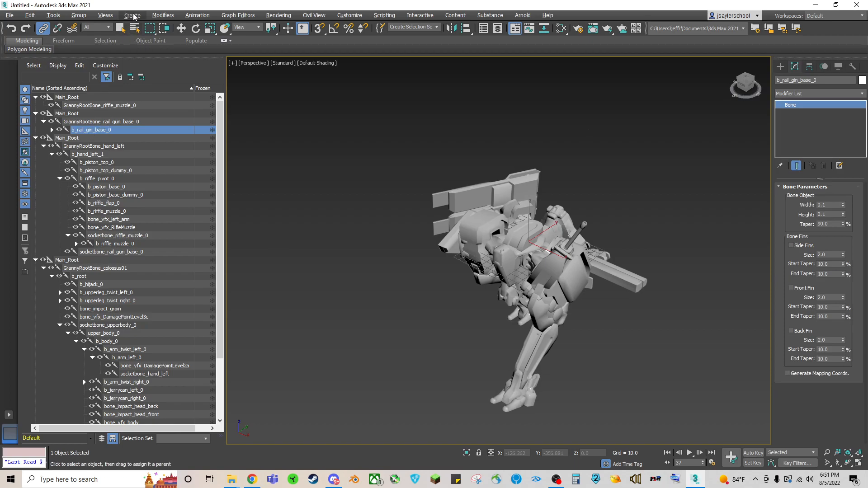
{"action": "left_click", "coordinate": [135, 30]}
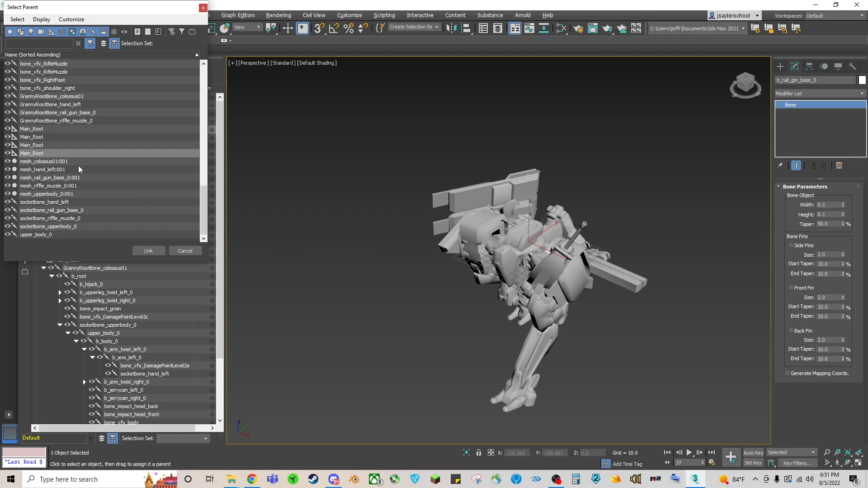
{"action": "left_click", "coordinate": [59, 210]}
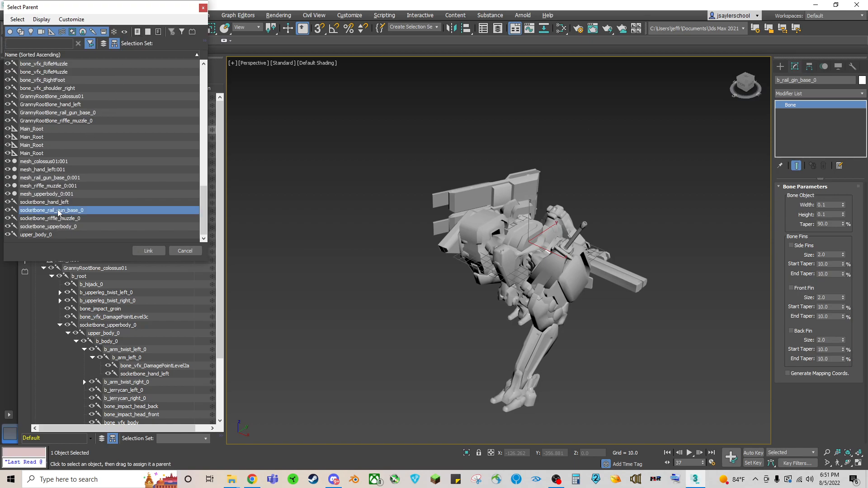
{"action": "left_click", "coordinate": [142, 250]}
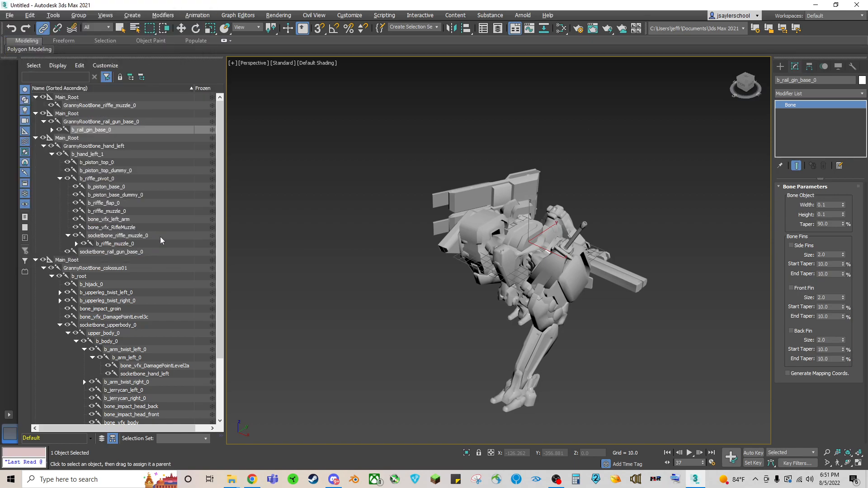
- Delete the leftover GrannyRootBone_rail_gun_base_0 and its empty Main_Root
{"action": "left_click", "coordinate": [36, 105]}
{"action": "left_click", "coordinate": [36, 97]}
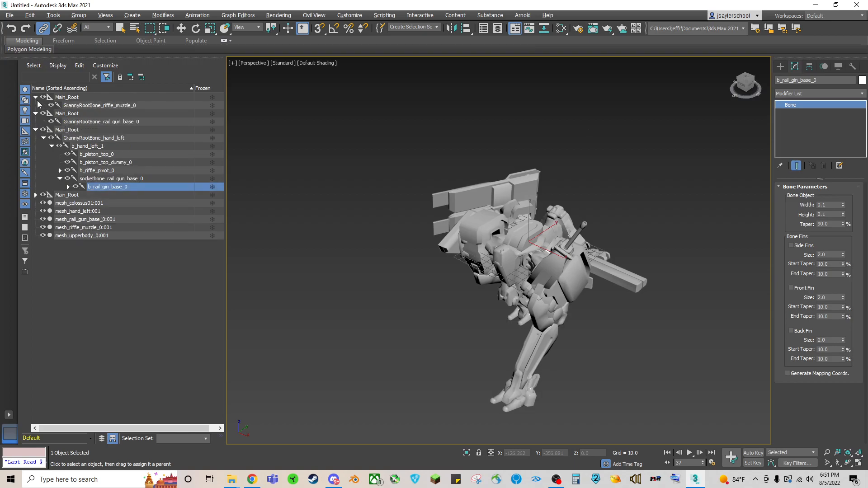
{"action": "left_click", "coordinate": [82, 122]}
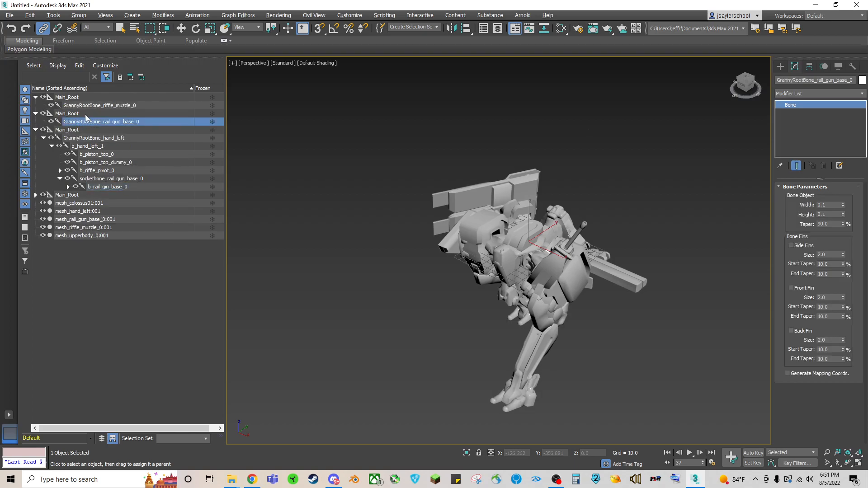
{"action": "key", "text": "Delete"}
{"action": "left_click", "coordinate": [73, 113]}
{"action": "key", "text": "Delete"}
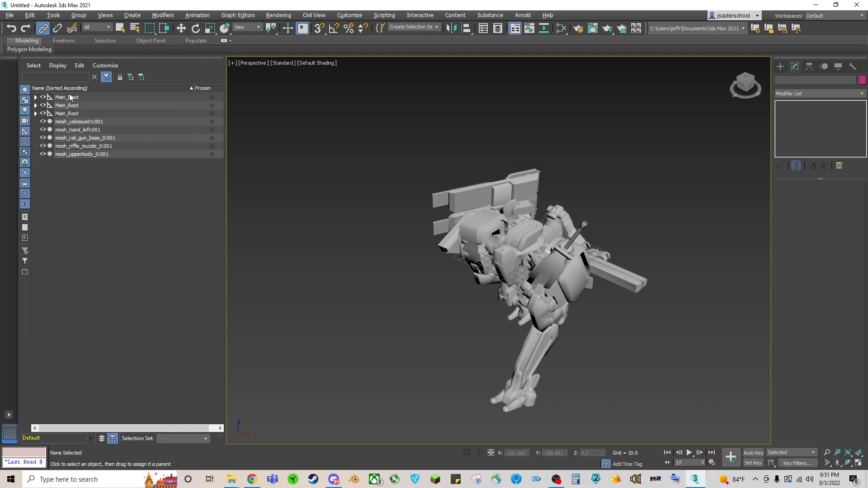
- Delete the leftover GrannyRootBone_riffle_muzzle_0 and its empty Main_Root
{"action": "left_click", "coordinate": [35, 98]}
{"action": "left_click", "coordinate": [87, 106]}
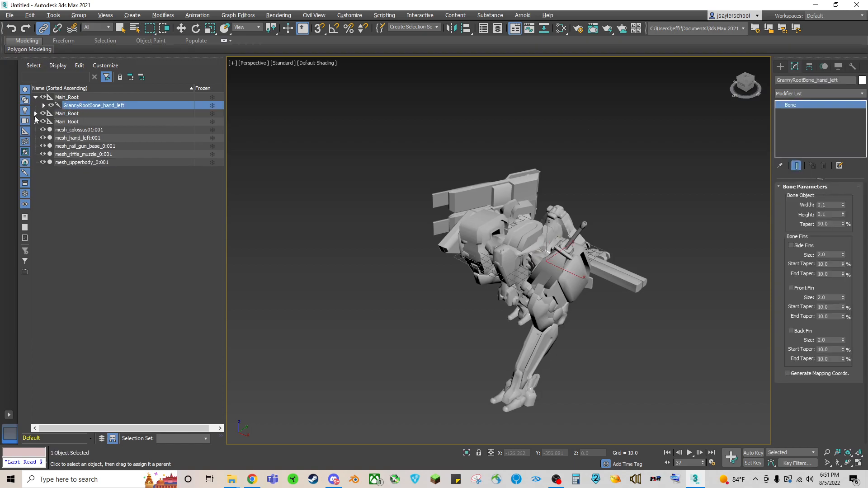
{"action": "left_click", "coordinate": [35, 113]}
{"action": "left_click", "coordinate": [68, 122]}
{"action": "key", "text": "Delete"}
{"action": "left_click", "coordinate": [67, 113]}
{"action": "key", "text": "Delete"}
- Expand the two remaining Main_Root hierarchies down to the children of b_hand_left_1 and b_root
{"action": "left_click", "coordinate": [36, 105]}
{"action": "left_click", "coordinate": [36, 97]}
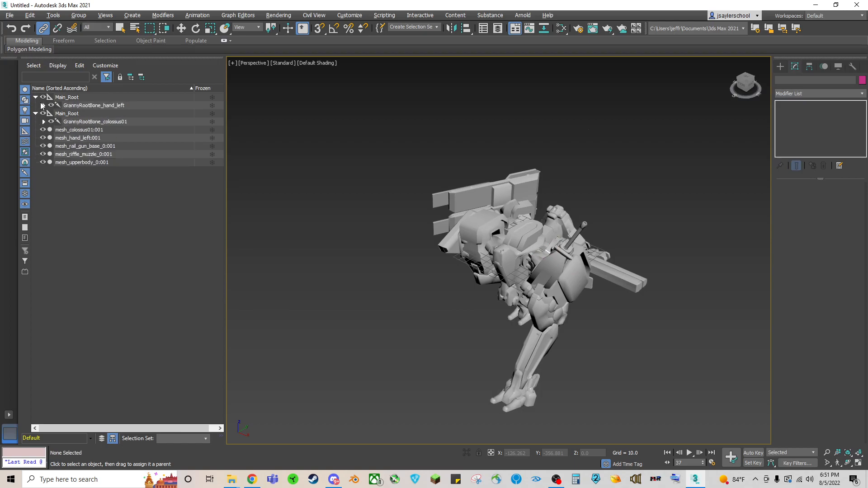
{"action": "left_click", "coordinate": [44, 122]}
{"action": "left_click", "coordinate": [44, 106]}
{"action": "left_click", "coordinate": [52, 138]}
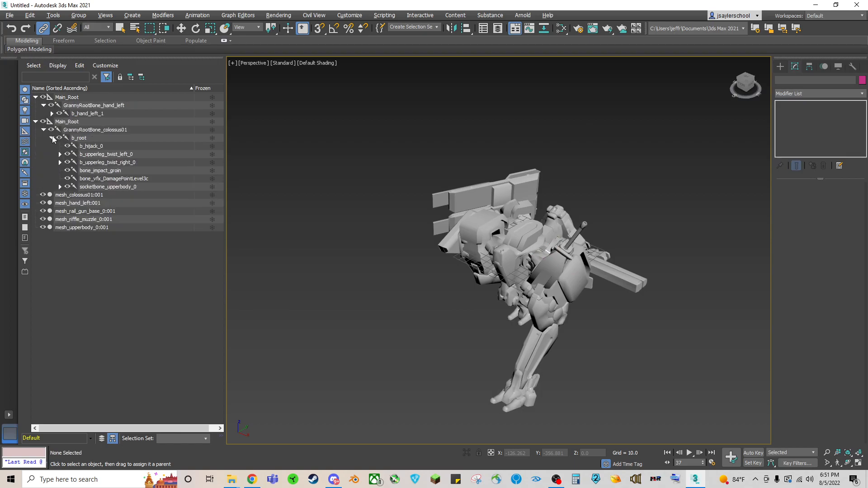
{"action": "left_click", "coordinate": [52, 113]}
- Link b_hand_left_1 to socketbone_hand_left as its parent and delete the leftover GrannyRootBone_hand_left with its Main_Root
{"action": "left_click", "coordinate": [98, 106]}
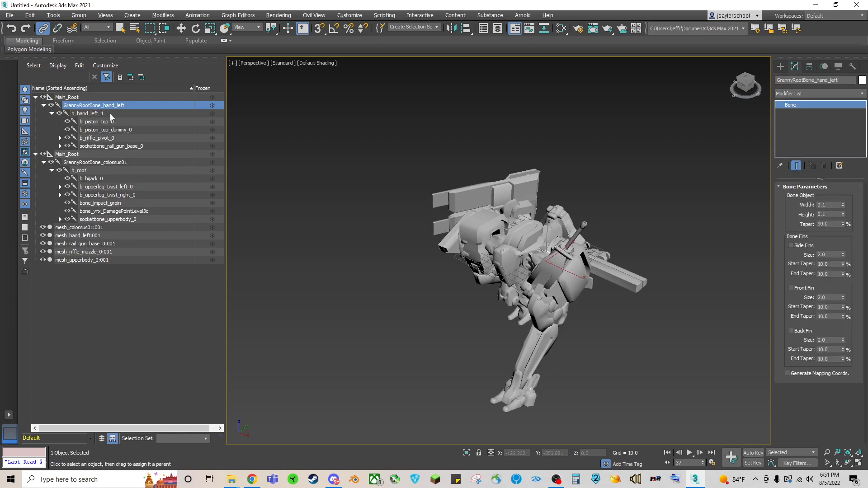
{"action": "left_click", "coordinate": [52, 114]}
{"action": "left_click", "coordinate": [95, 113]}
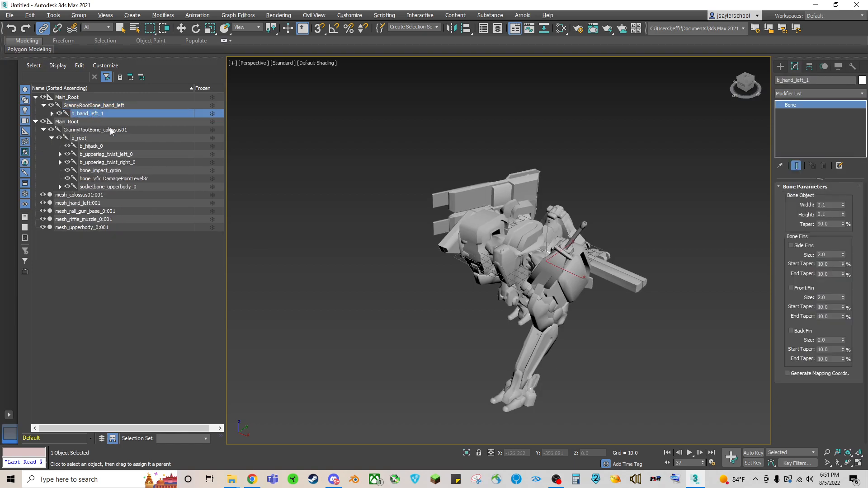
{"action": "left_click", "coordinate": [135, 28]}
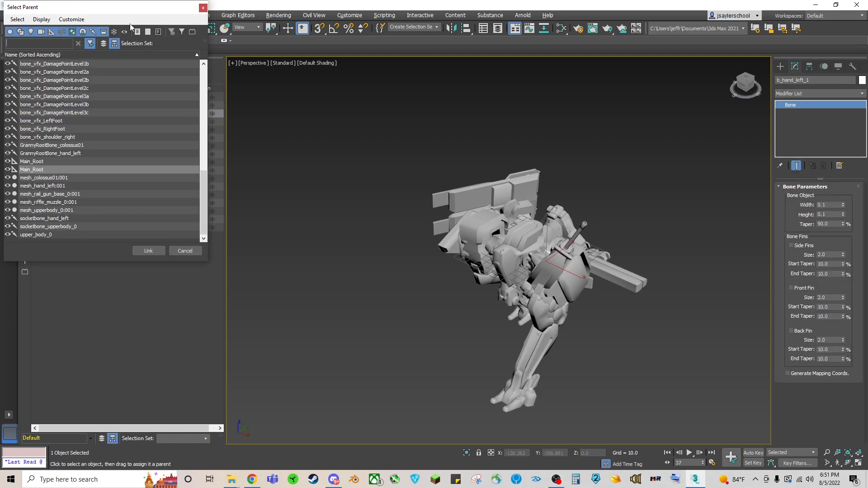
{"action": "left_click", "coordinate": [53, 220]}
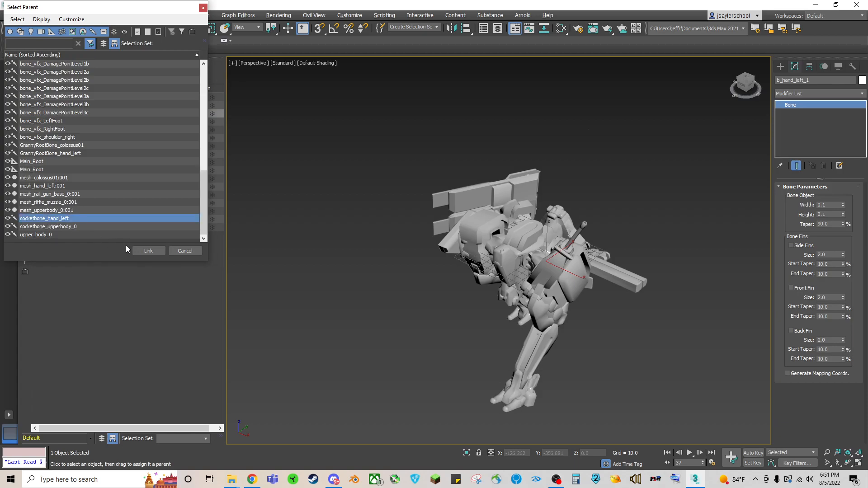
{"action": "left_click", "coordinate": [145, 251]}
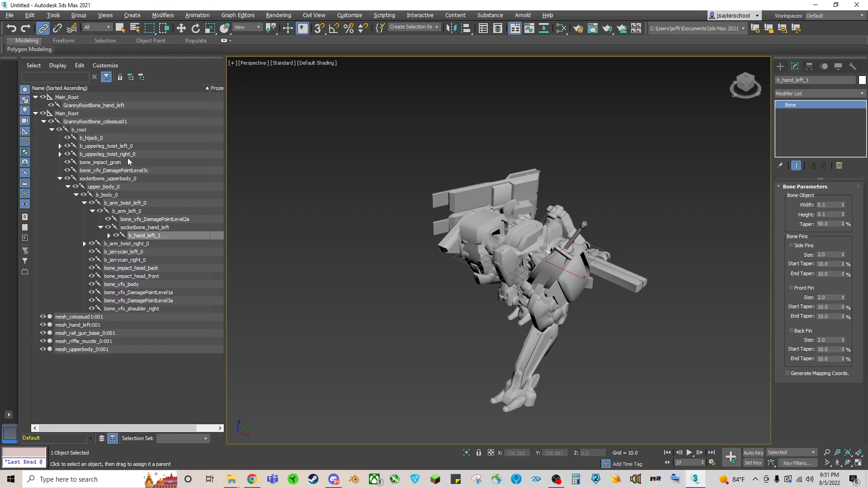
{"action": "left_click", "coordinate": [82, 106]}
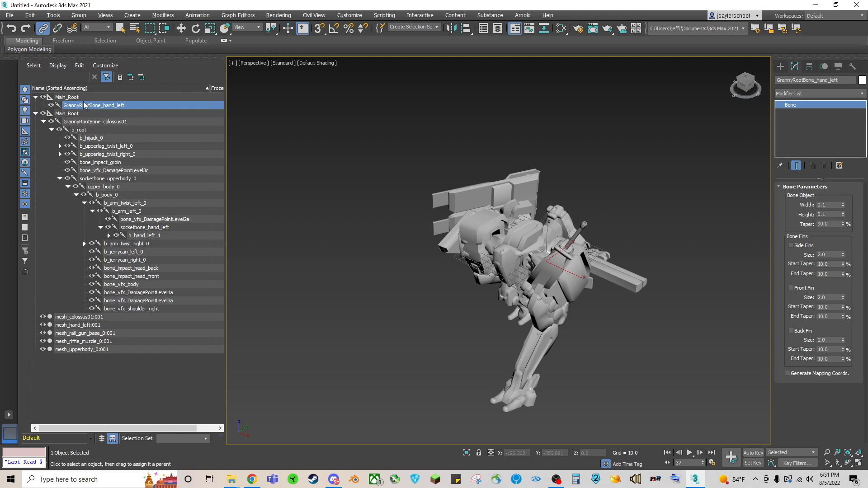
{"action": "key", "text": "Delete"}
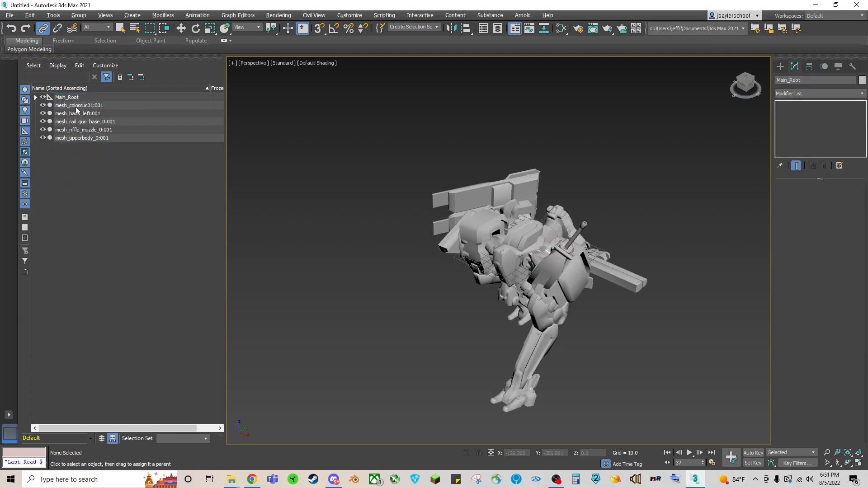
- Expand the single Main_Root hierarchy down to the children of b_upperleg_left_0, b_upperleg_right_0 and b_body_0
{"action": "left_click", "coordinate": [35, 97]}
{"action": "left_click", "coordinate": [44, 105]}
{"action": "left_click", "coordinate": [52, 114]}
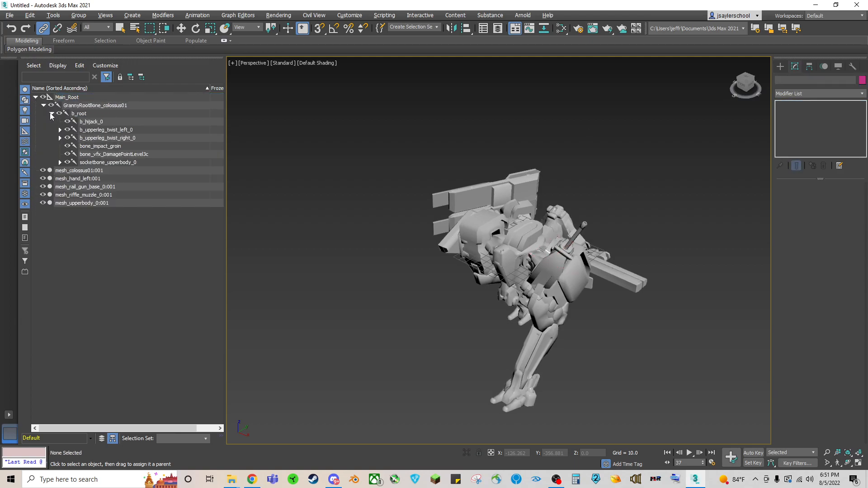
{"action": "left_click", "coordinate": [59, 137]}
{"action": "left_click", "coordinate": [60, 170]}
{"action": "left_click", "coordinate": [60, 130]}
{"action": "left_click", "coordinate": [68, 195]}
{"action": "left_click", "coordinate": [68, 162]}
{"action": "left_click", "coordinate": [67, 137]}
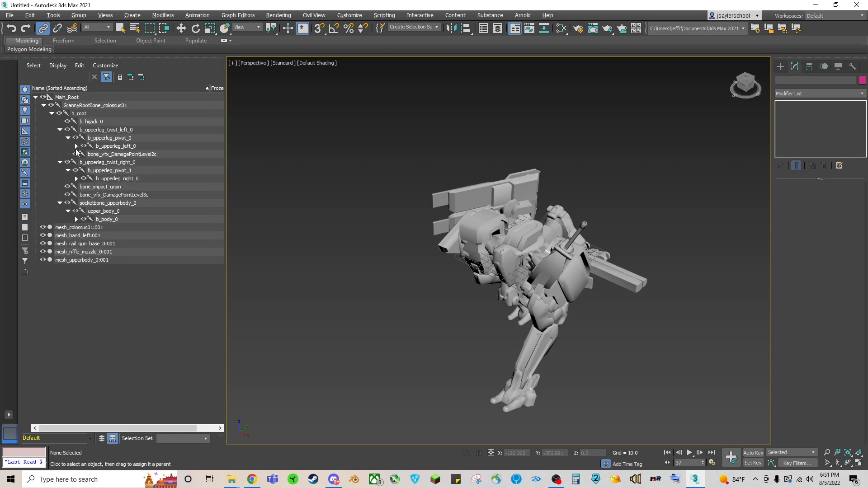
{"action": "left_click", "coordinate": [76, 146]}
{"action": "left_click", "coordinate": [76, 259]}
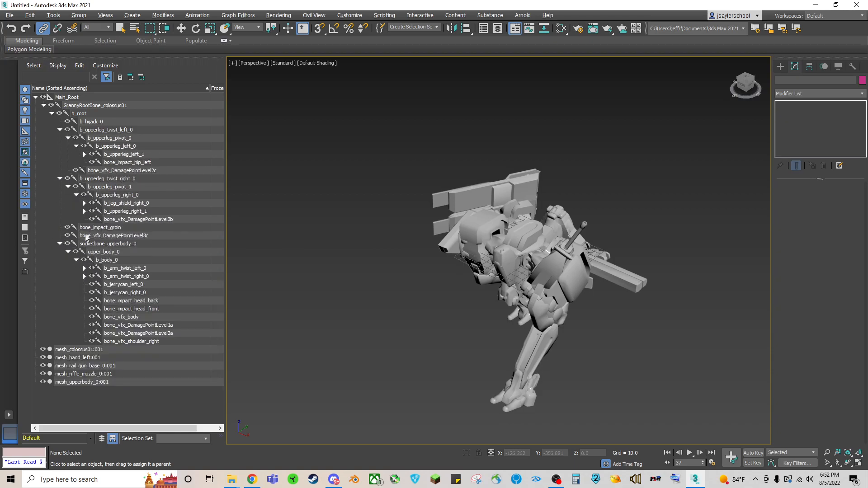
- Expand the left arm chain from b_arm_twist_left_0 through socketbone_hand_left to the children of b_rail_gin_base_0 and review the joined hierarchy
{"action": "left_click", "coordinate": [84, 268]}
{"action": "left_click", "coordinate": [93, 276]}
{"action": "left_click", "coordinate": [100, 293]}
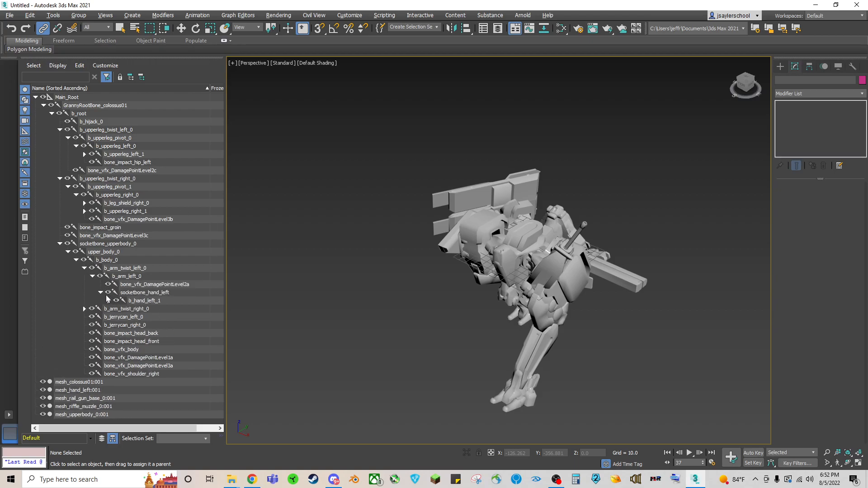
{"action": "left_click", "coordinate": [108, 302]}
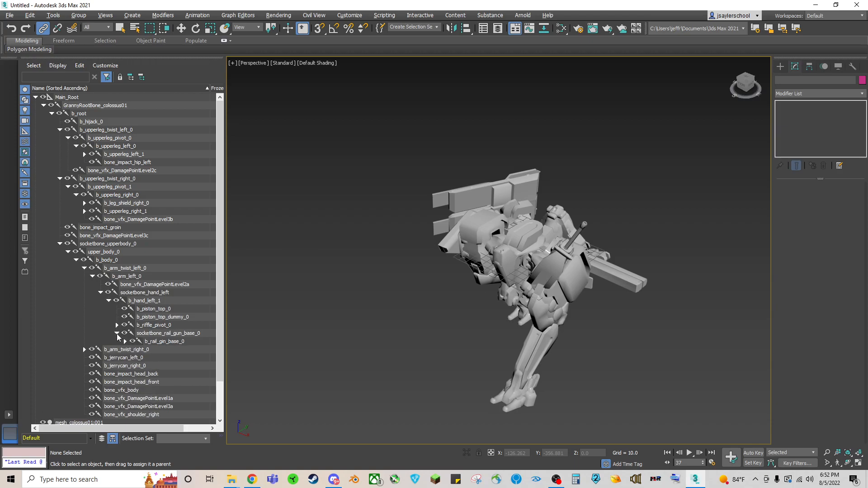
{"action": "scroll", "coordinate": [107, 227], "scroll_direction": "down", "scroll_amount": 2}
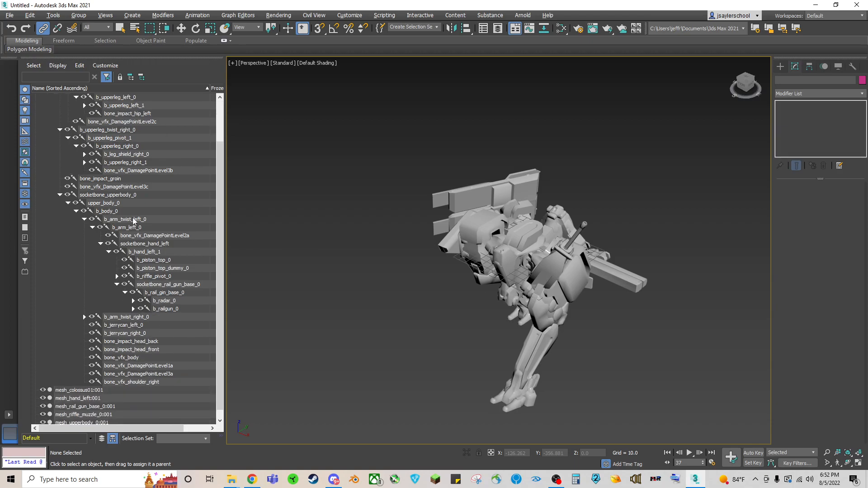
{"action": "scroll", "coordinate": [185, 246], "scroll_direction": "up", "scroll_amount": 2}
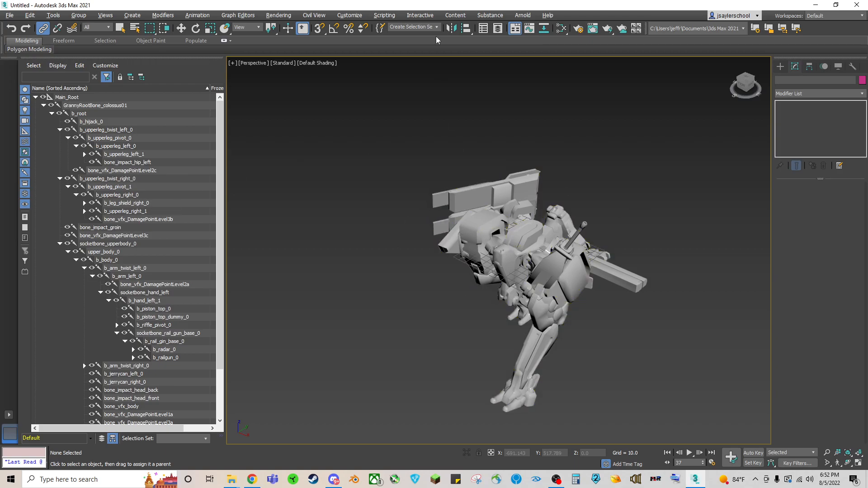
- Run the halo_wars_2_animation.ms script and load colossus_walk.uax from the colossus01 animations folder
{"action": "left_click", "coordinate": [391, 18]}
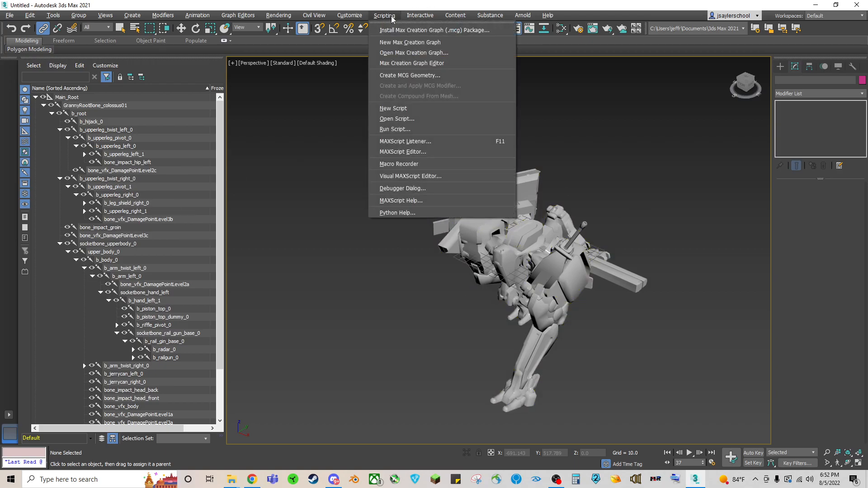
{"action": "left_click", "coordinate": [401, 129]}
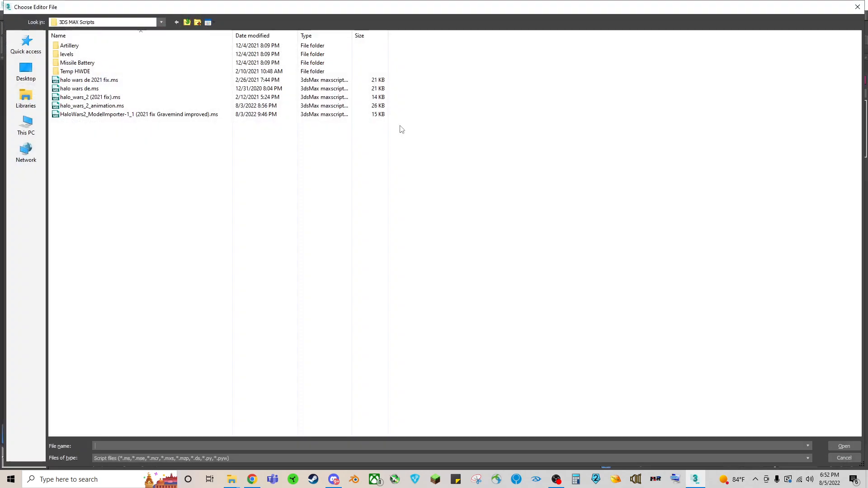
{"action": "double_click", "coordinate": [96, 106]}
{"action": "scroll", "coordinate": [117, 131], "scroll_direction": "down", "scroll_amount": 20}
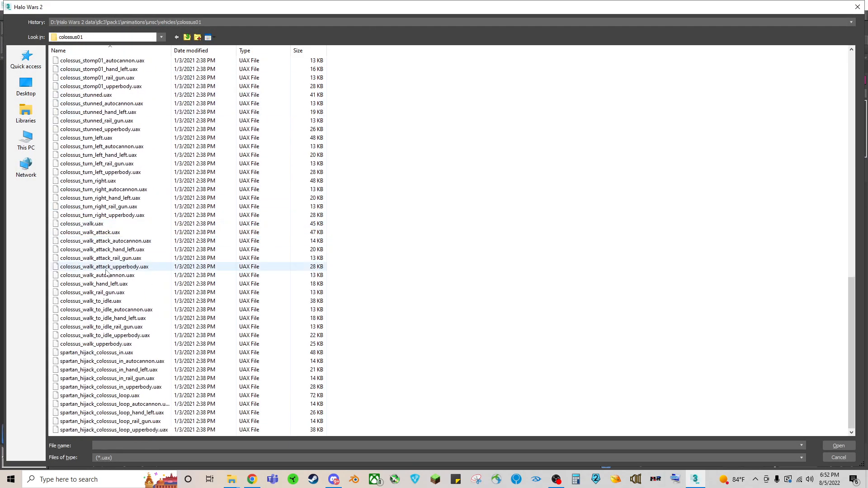
{"action": "double_click", "coordinate": [79, 223]}
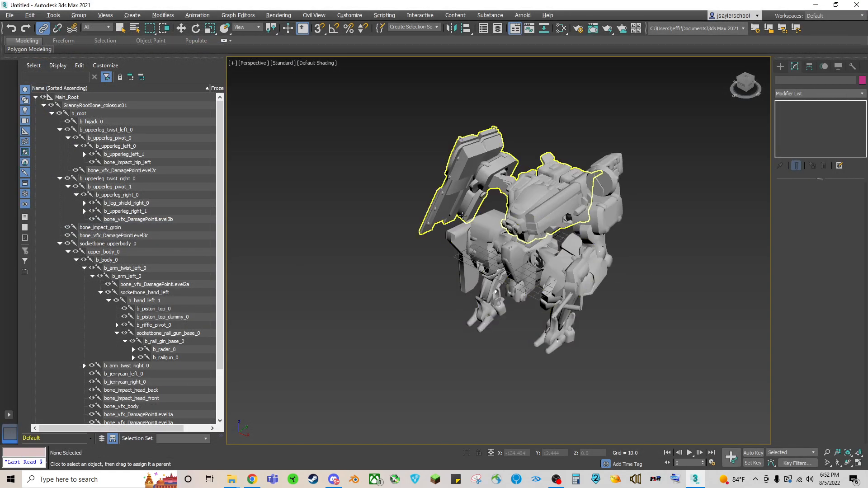
- Play the walk animation with the viewport grid hidden, inspect the model from the front and side, and stop playback
{"action": "left_click", "coordinate": [688, 453]}
{"action": "left_click_drag", "start_coordinate": [746, 97], "coordinate": [497, 94]}
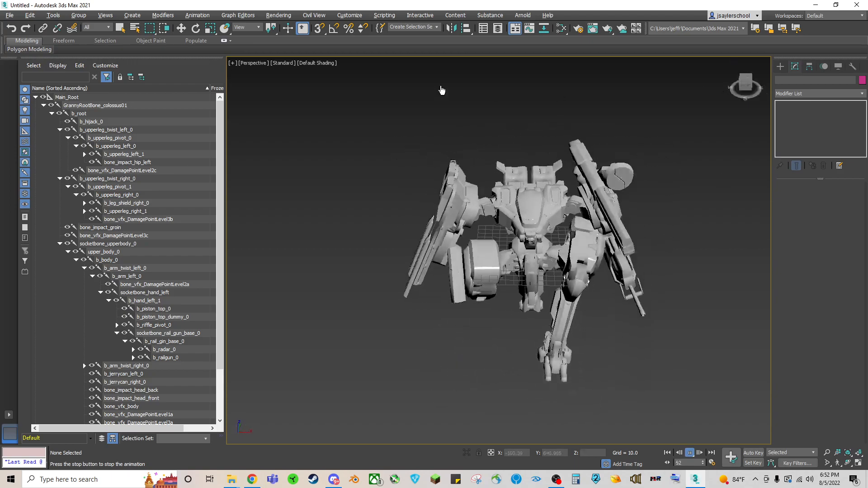
{"action": "left_click", "coordinate": [232, 63]}
{"action": "left_click", "coordinate": [260, 105]}
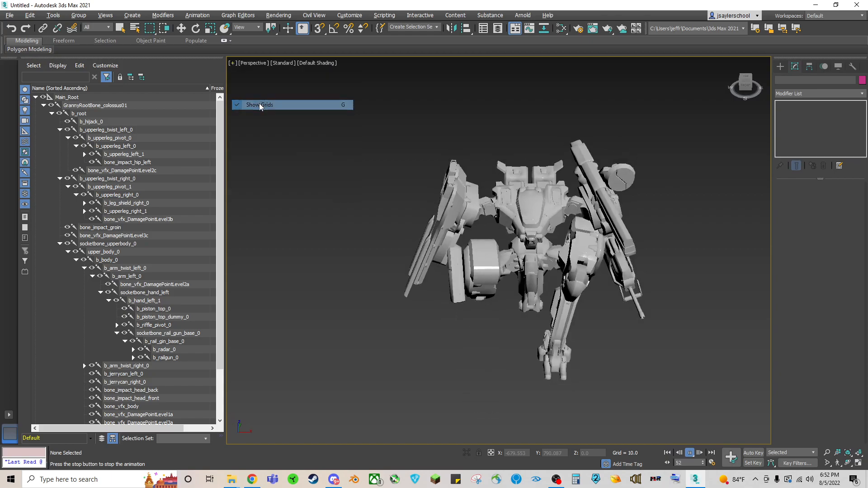
{"action": "left_click_drag", "start_coordinate": [748, 90], "coordinate": [710, 76]}
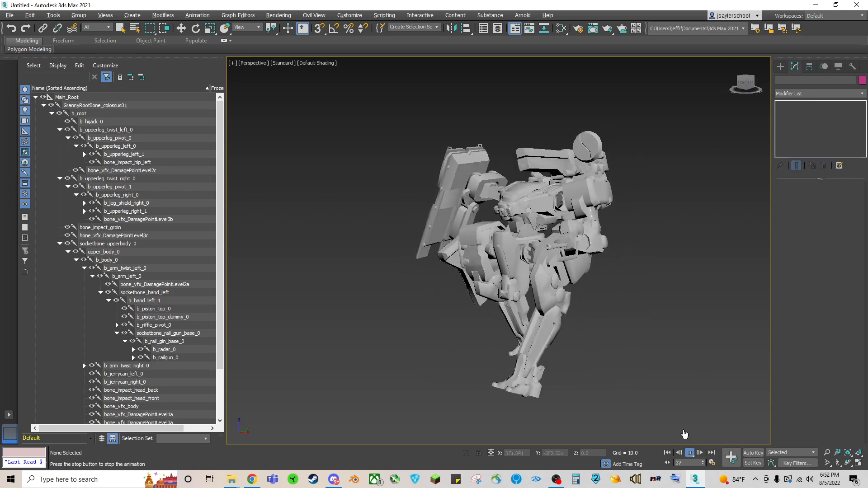
{"action": "left_click", "coordinate": [690, 453]}
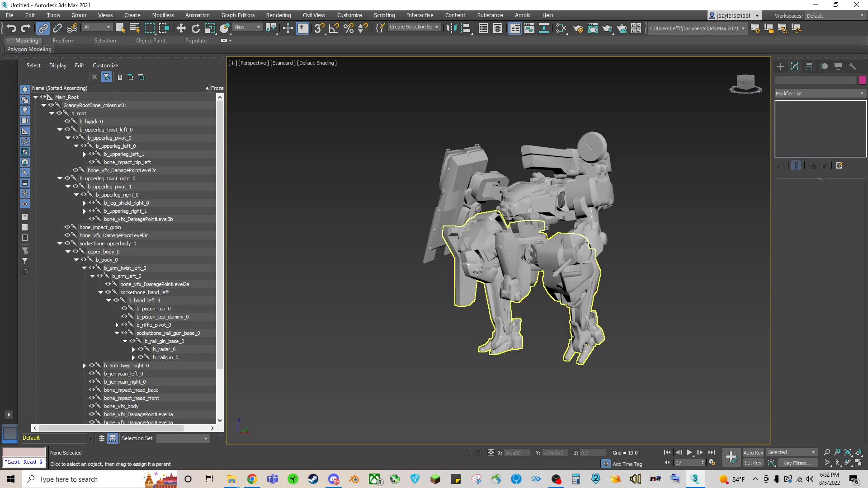
- Start exporting the animated Colossus as an FBX file named walk test in the HW2 Colossus folder
{"action": "left_click", "coordinate": [9, 15]}
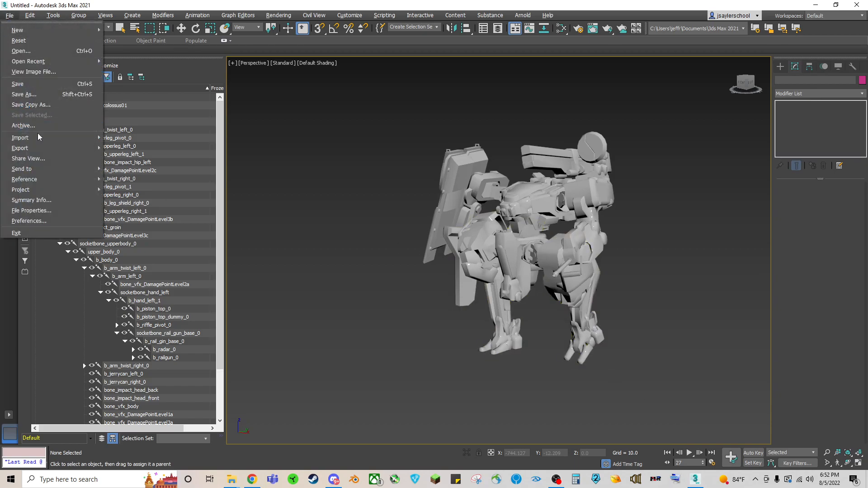
{"action": "left_click", "coordinate": [119, 149]}
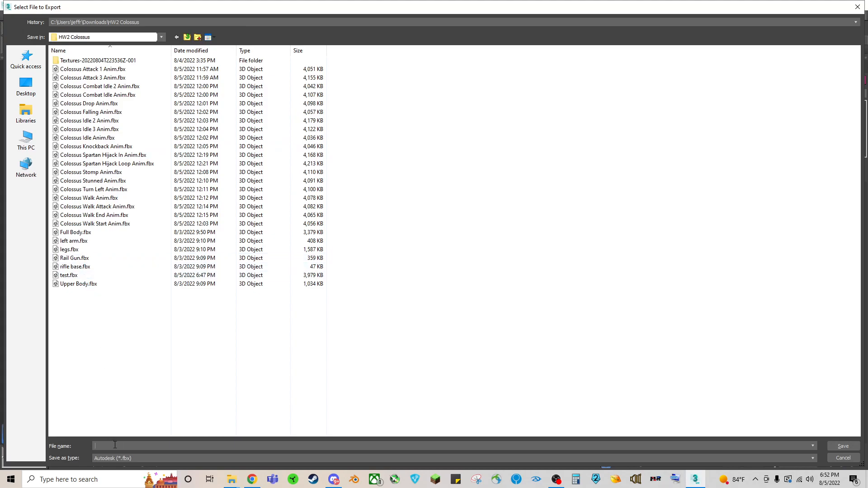
{"action": "type", "text": "walk"}
{"action": "key", "text": "Return"}
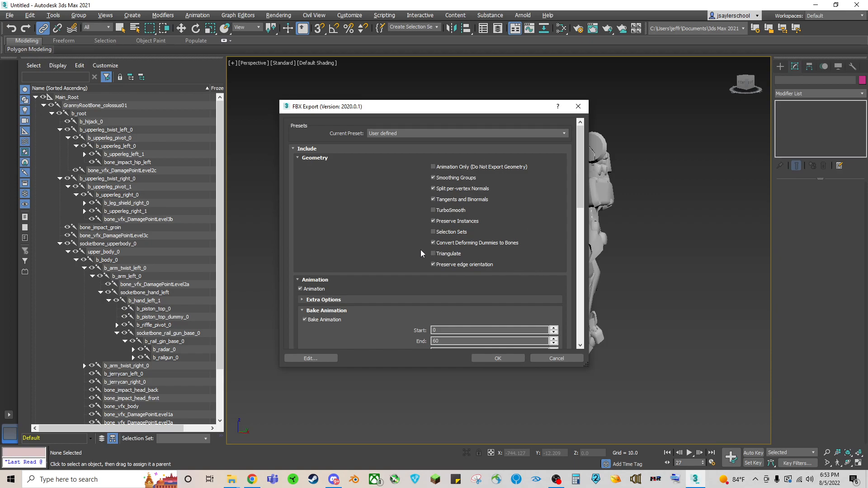
- Review the FBX animation, deformation, axis and file format options, and complete the export with the existing settings
{"action": "scroll", "coordinate": [408, 246], "scroll_direction": "down", "scroll_amount": 5}
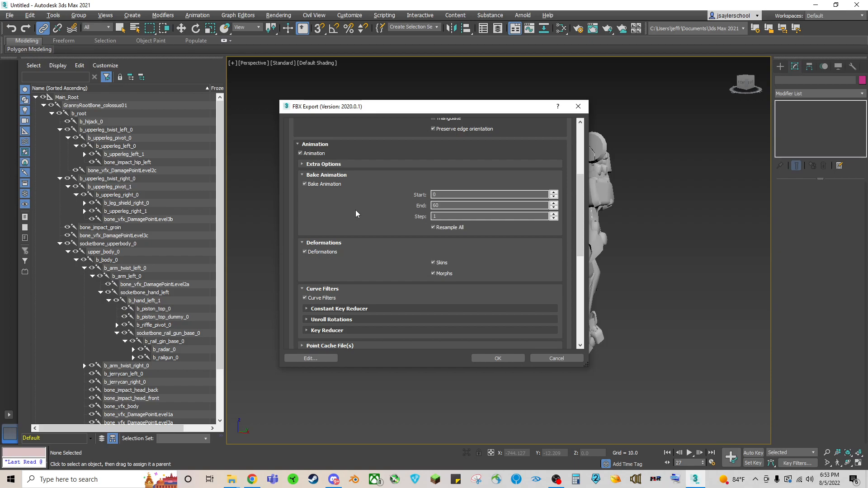
{"action": "scroll", "coordinate": [307, 189], "scroll_direction": "down", "scroll_amount": 3}
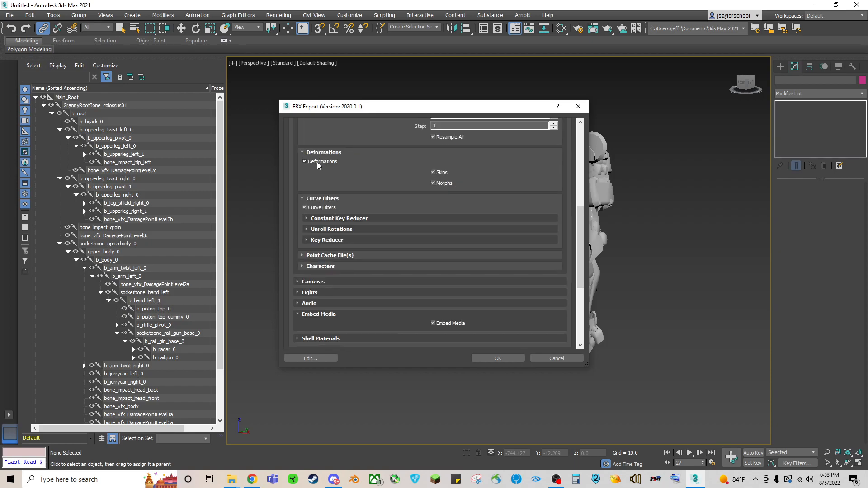
{"action": "scroll", "coordinate": [324, 307], "scroll_direction": "down", "scroll_amount": 5}
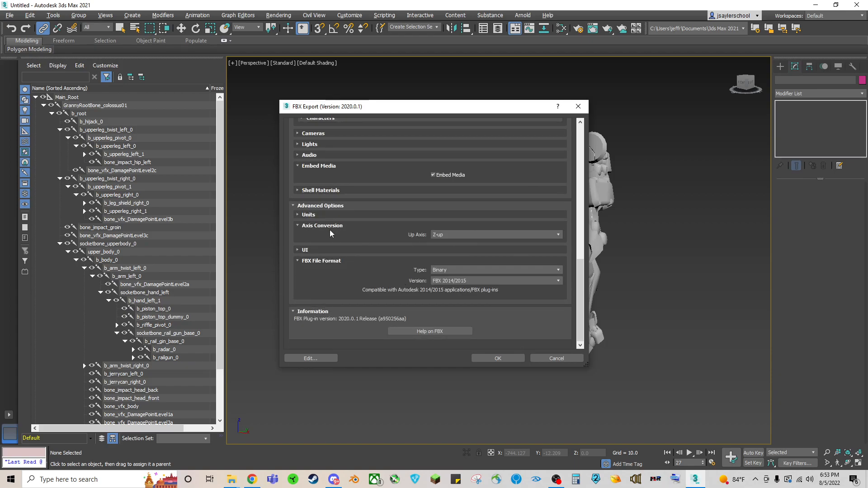
{"action": "left_click", "coordinate": [500, 358]}
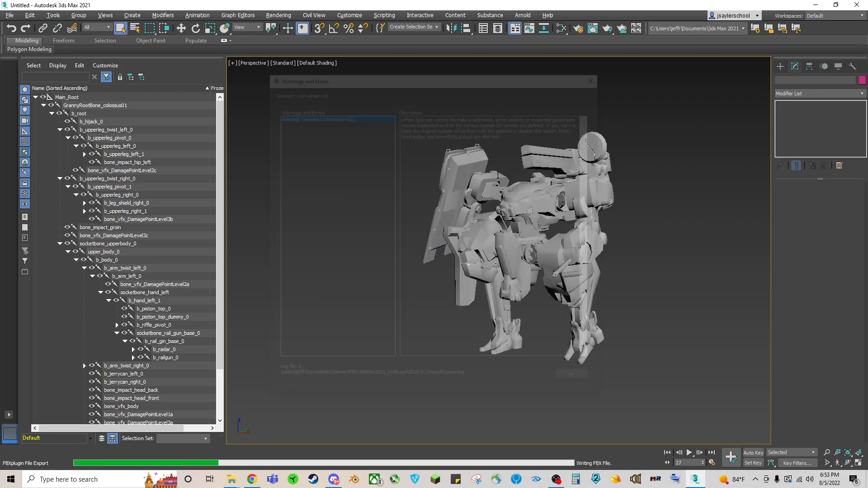
{"action": "key", "text": "Return"}
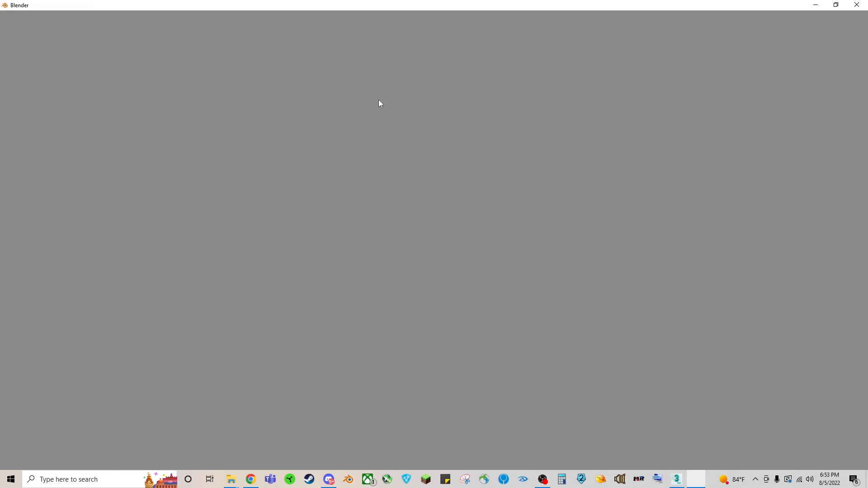
- In Blender, delete the default objects and import walk test.fbx from the HW2 Colossus folder in Downloads
{"action": "key", "text": "Delete"}
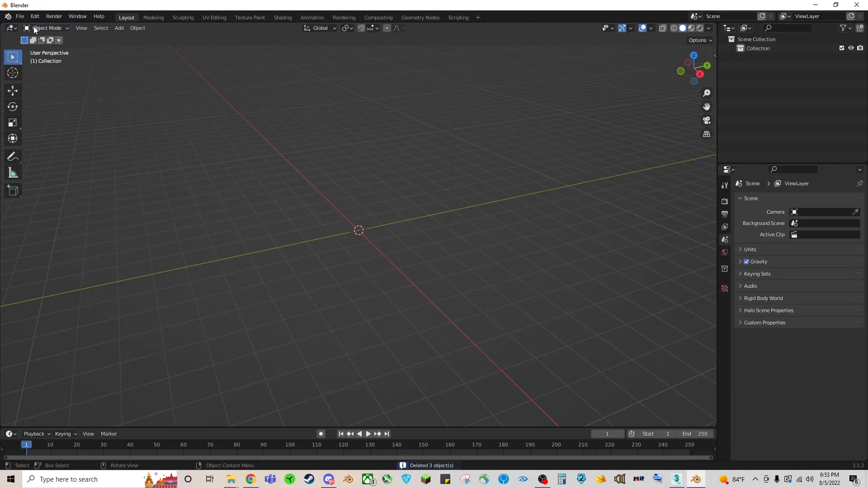
{"action": "left_click", "coordinate": [19, 17]}
{"action": "mouse_move", "coordinate": [51, 138]}
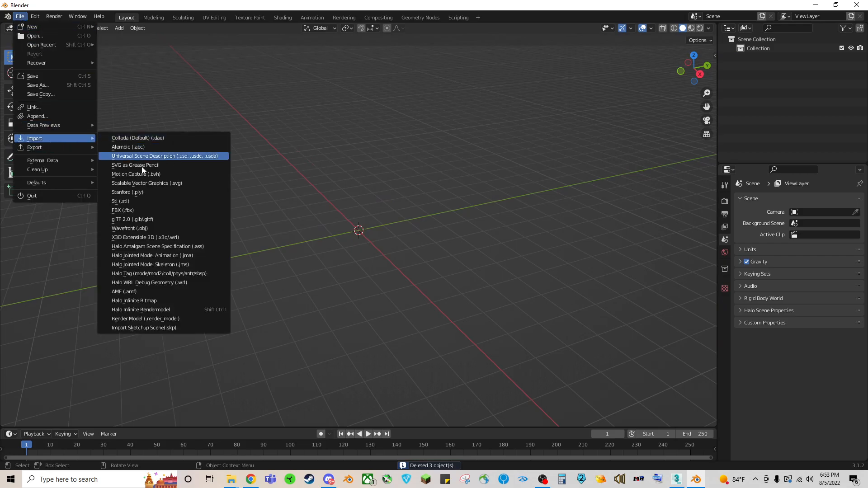
{"action": "left_click", "coordinate": [139, 208]}
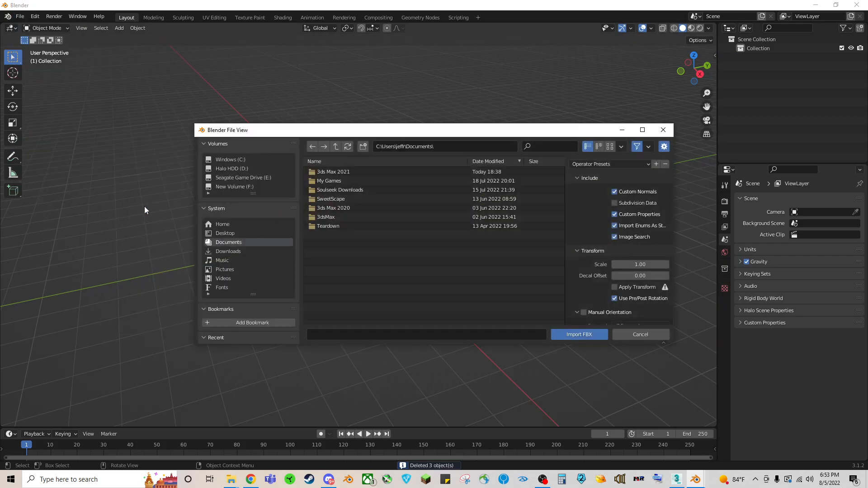
{"action": "left_click", "coordinate": [229, 251]}
{"action": "double_click", "coordinate": [340, 172]}
{"action": "left_click", "coordinate": [346, 181]}
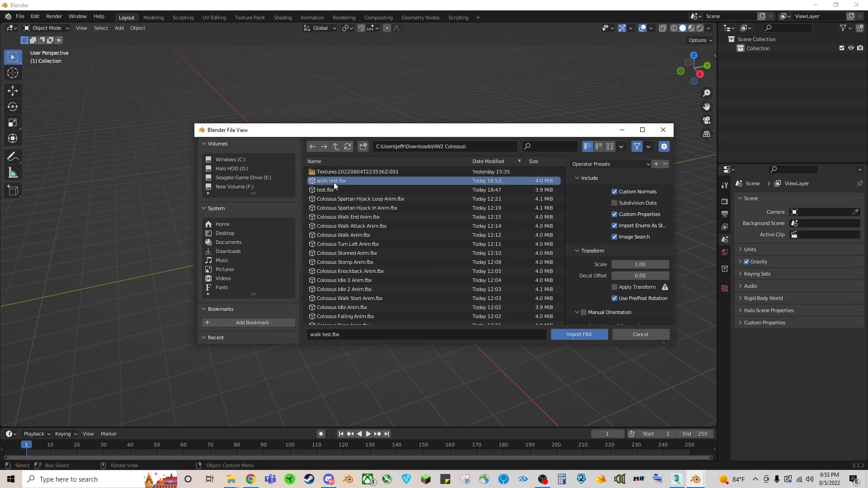
{"action": "left_click", "coordinate": [576, 334]}
- Play the imported walk animation from a front three-quarter view and deselect the model
{"action": "middle_click_drag", "start_coordinate": [315, 270], "coordinate": [361, 260]}
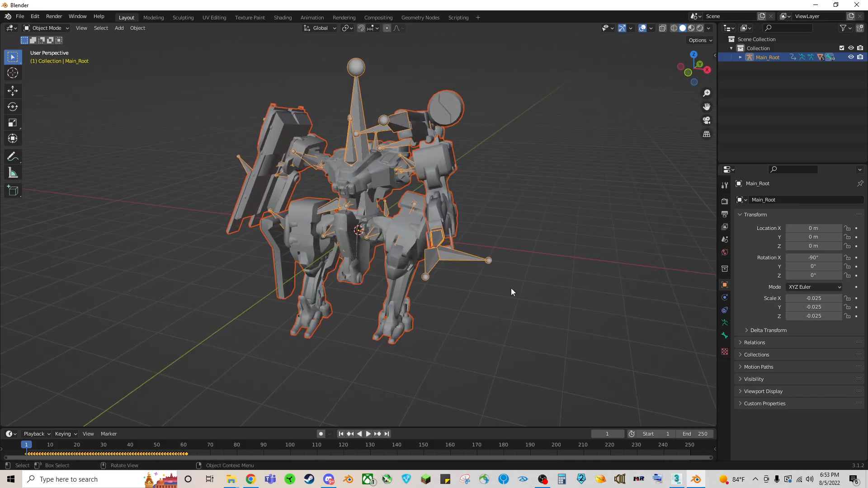
{"action": "key", "text": "space"}
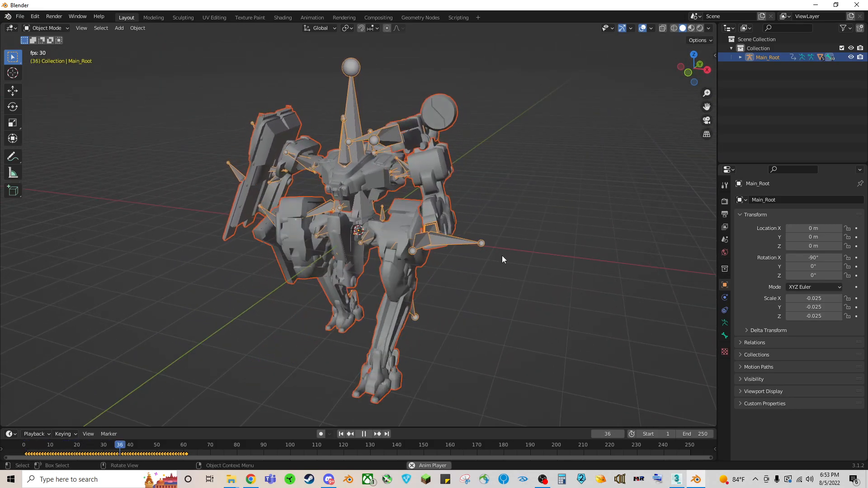
{"action": "left_click", "coordinate": [375, 93]}
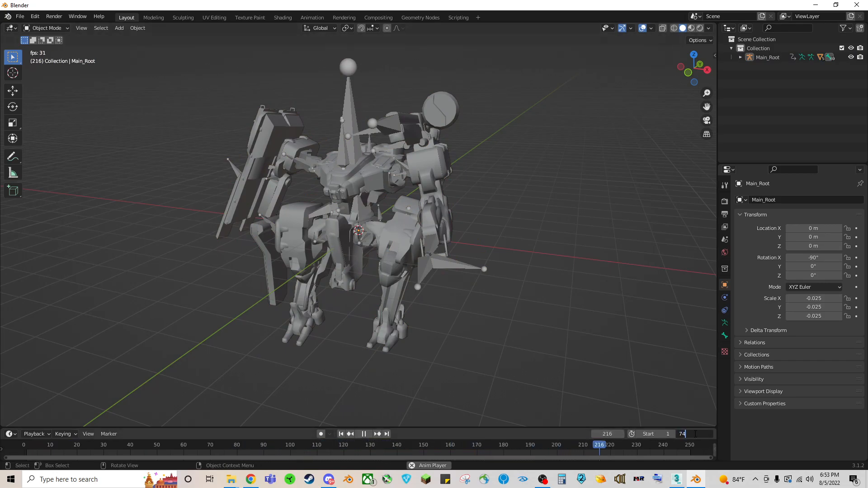
- Set the playback end frame to 74
{"action": "left_click", "coordinate": [695, 434]}
{"action": "type", "text": "74"}
{"action": "key", "text": "Return"}
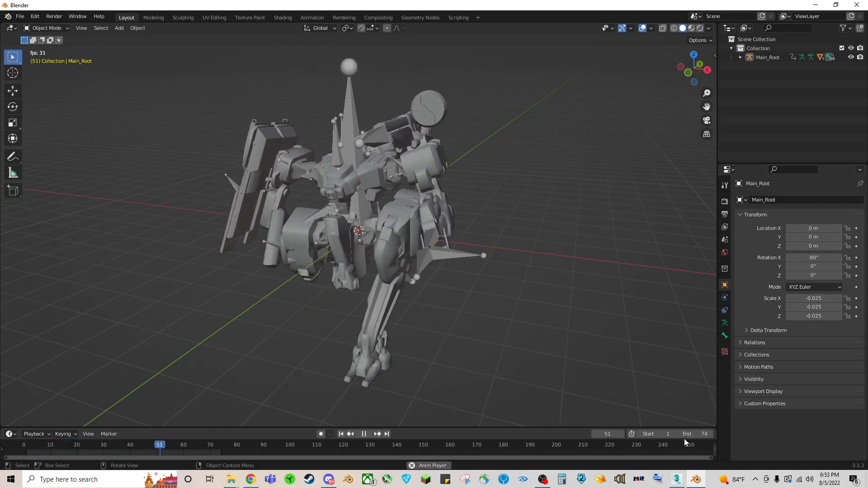
- Set the playback end frame to 68 and hide the Main_Root armature in the viewport
{"action": "left_click", "coordinate": [689, 437]}
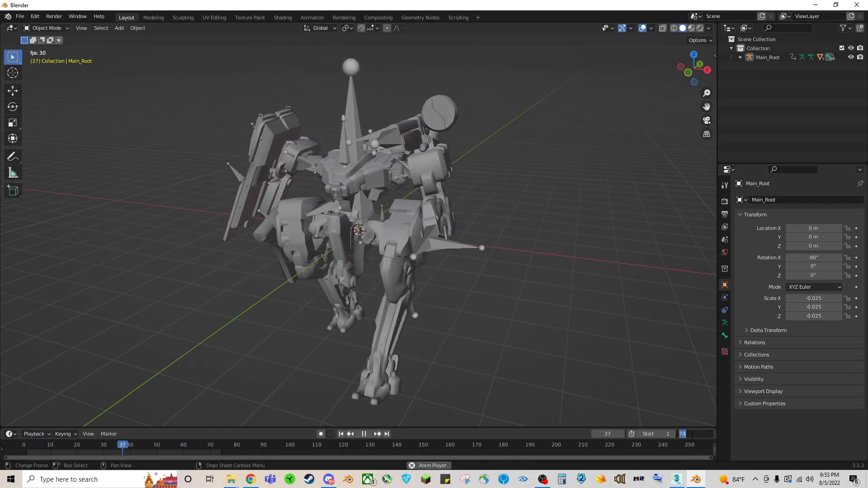
{"action": "type", "text": "68"}
{"action": "key", "text": "Return"}
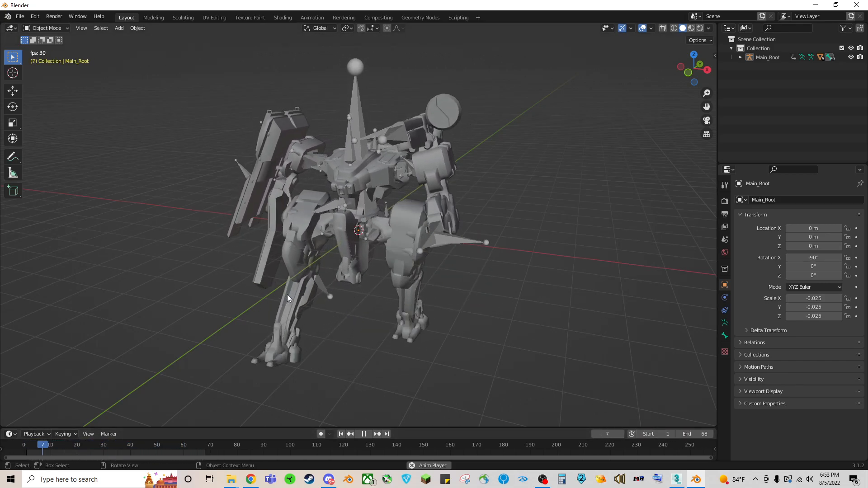
{"action": "left_click", "coordinate": [351, 92]}
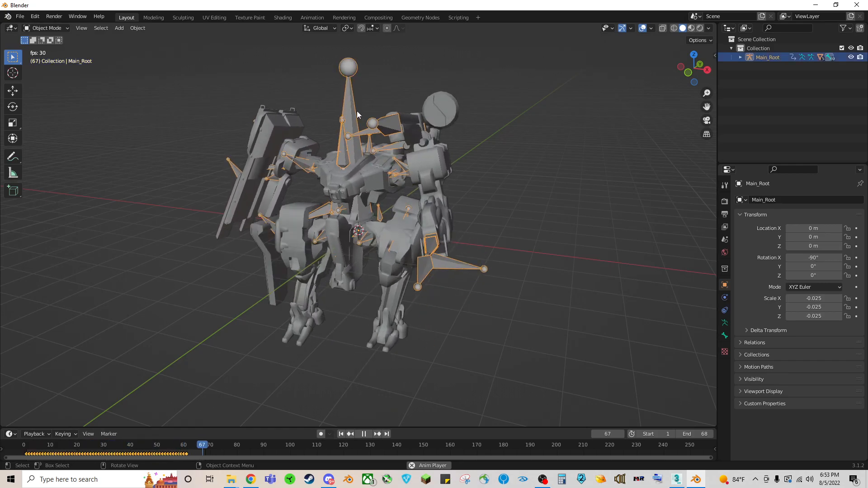
{"action": "key", "text": "h"}
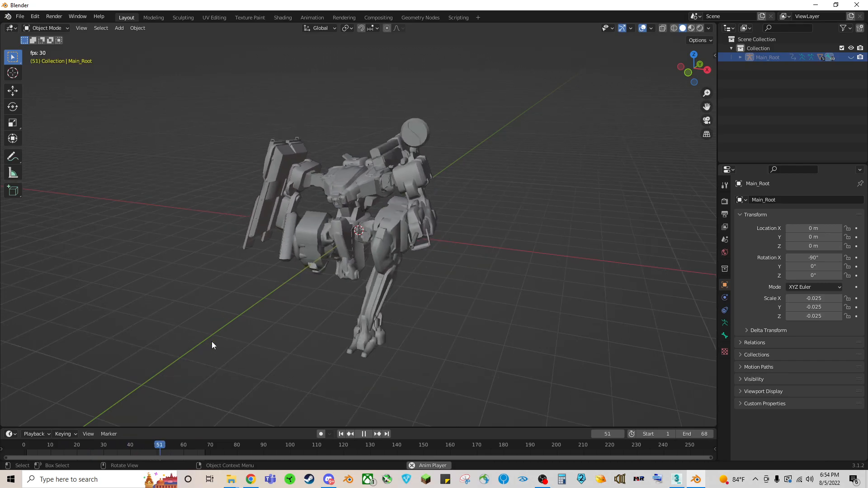
- Switch the timeline to the Dope Sheet's Action Editor, enlarge it, and deselect the walk action's keyframes
{"action": "left_click", "coordinate": [11, 435]}
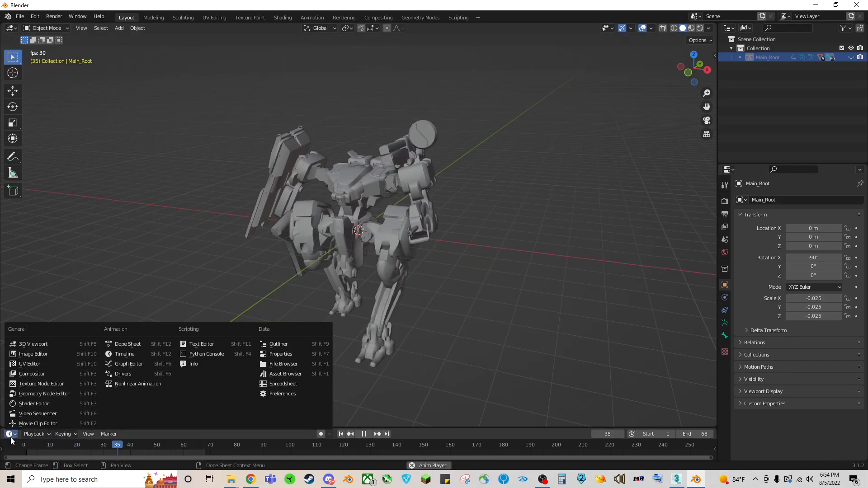
{"action": "left_click", "coordinate": [10, 434]}
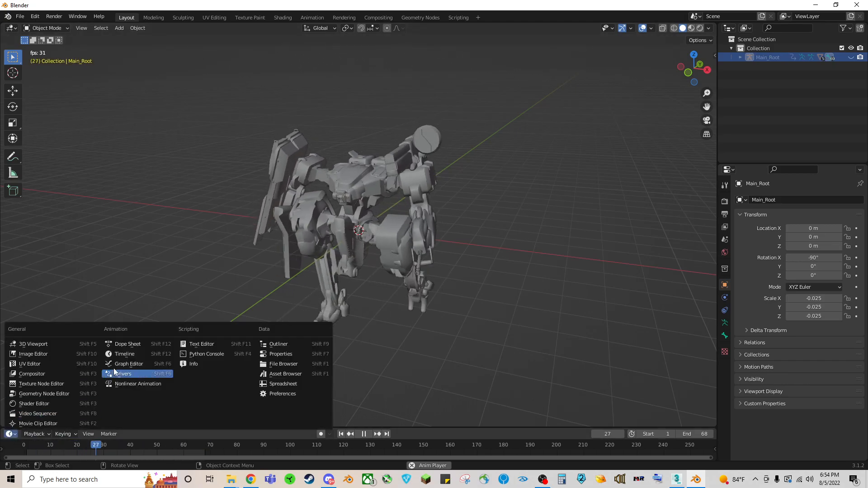
{"action": "left_click", "coordinate": [130, 345]}
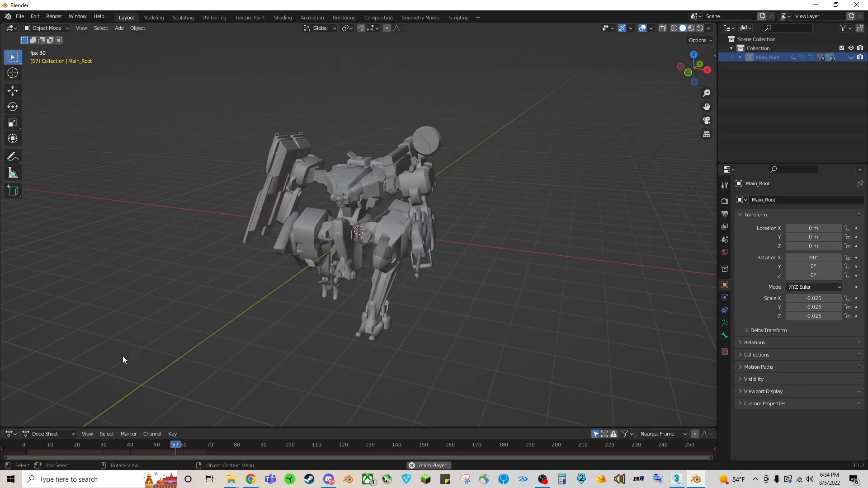
{"action": "left_click", "coordinate": [32, 434]}
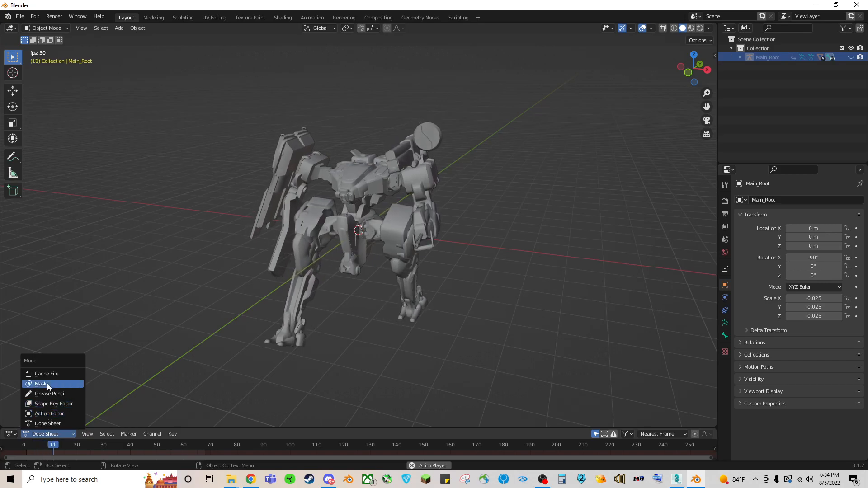
{"action": "left_click", "coordinate": [53, 414]}
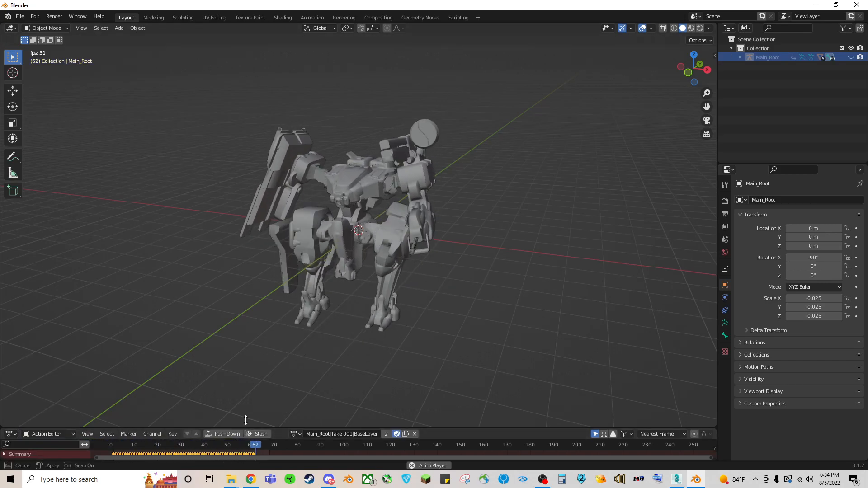
{"action": "left_click_drag", "start_coordinate": [245, 425], "coordinate": [252, 334]}
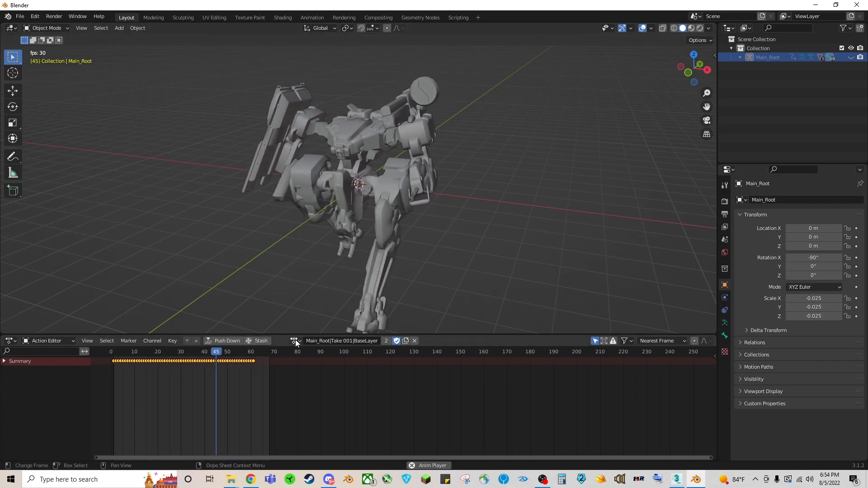
{"action": "left_click", "coordinate": [257, 363]}
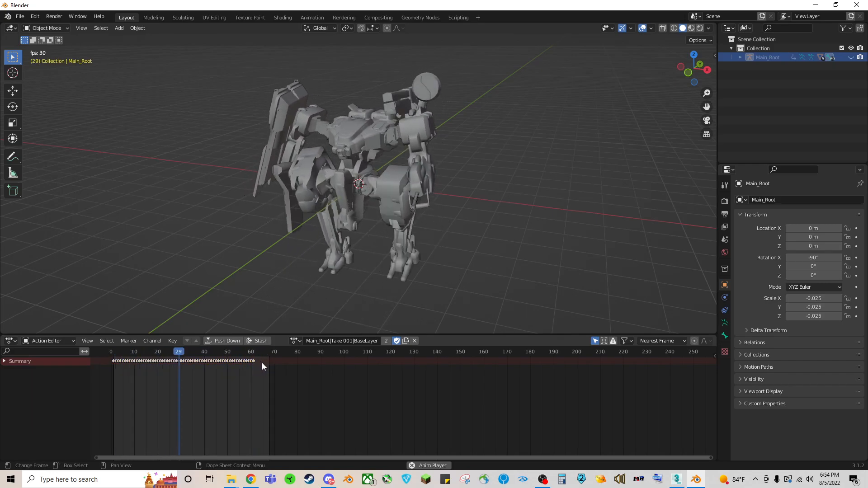
- Import Colossus Stomp Anim.fbx into the scene that already holds the walking Colossus
{"action": "left_click", "coordinate": [655, 342]}
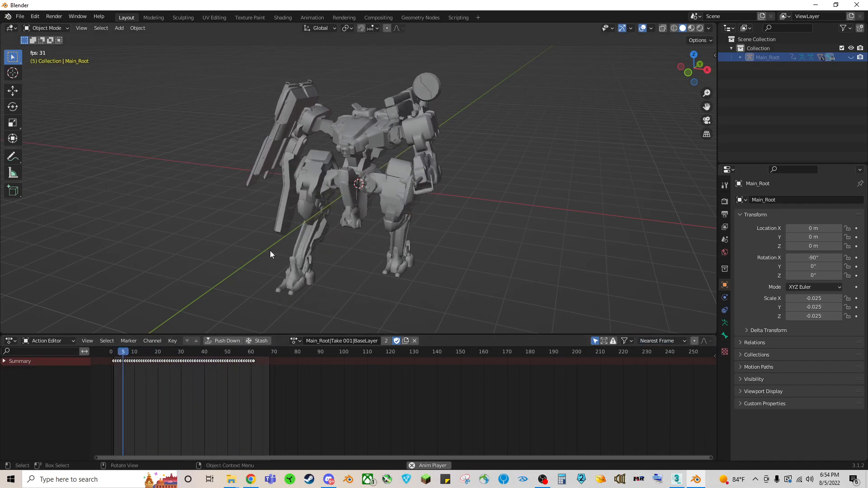
{"action": "left_click", "coordinate": [20, 16]}
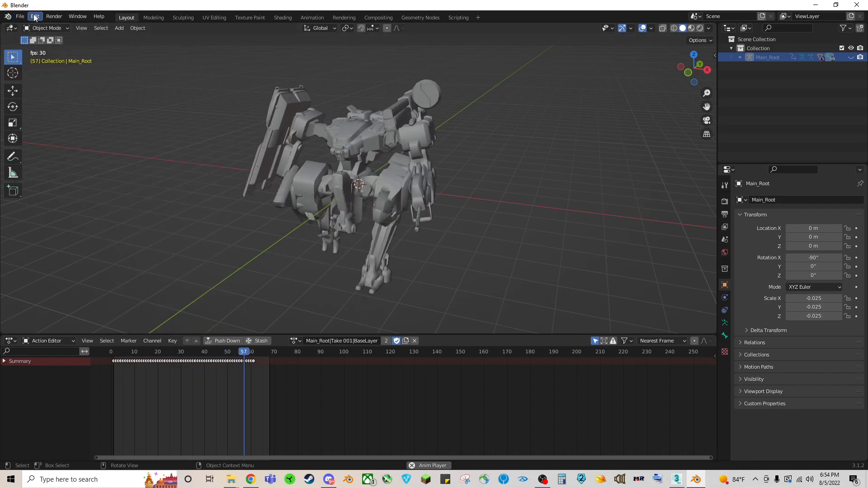
{"action": "left_click", "coordinate": [19, 17]}
{"action": "mouse_move", "coordinate": [41, 138]}
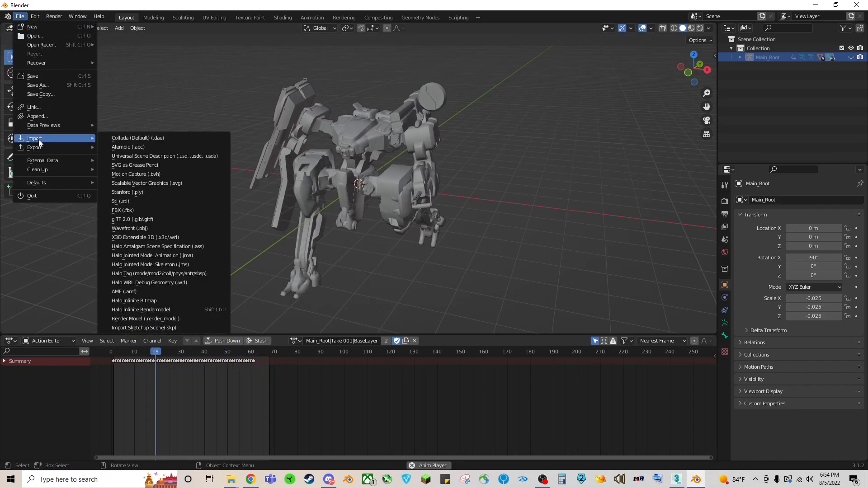
{"action": "left_click", "coordinate": [123, 211]}
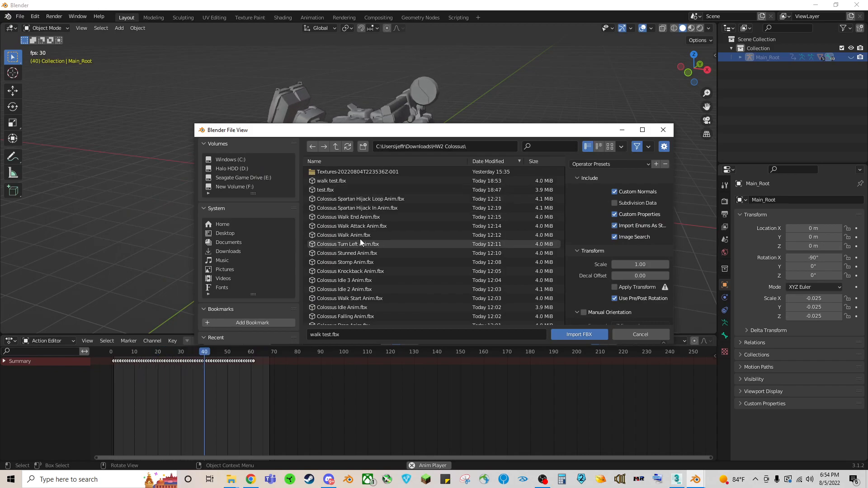
{"action": "double_click", "coordinate": [370, 263]}
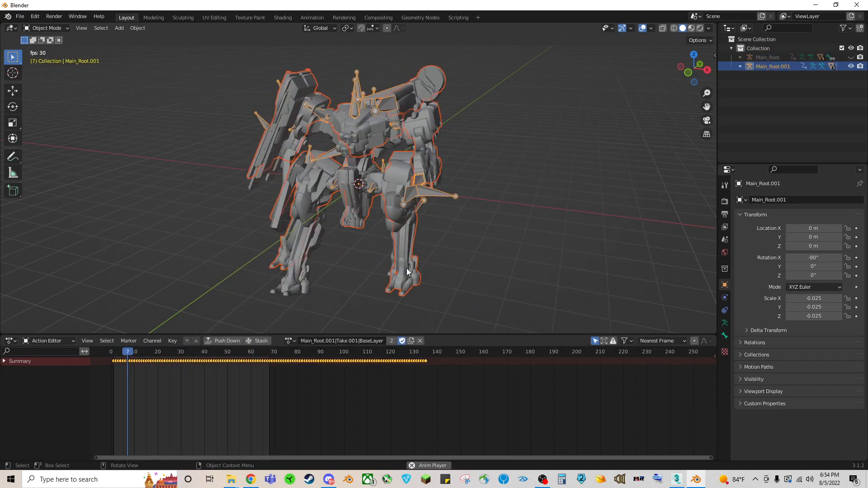
- Hide the second imported Colossus, Main_Root.001, including its armature, in the viewport
{"action": "left_click", "coordinate": [851, 66]}
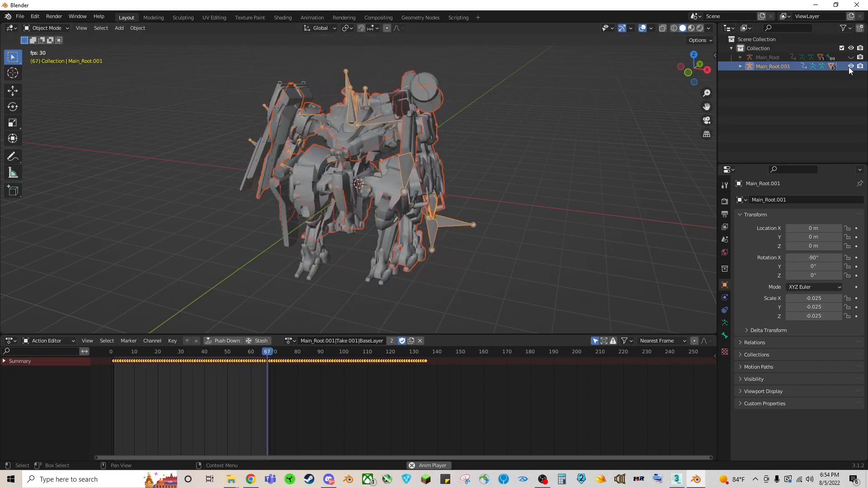
{"action": "left_click", "coordinate": [851, 66]}
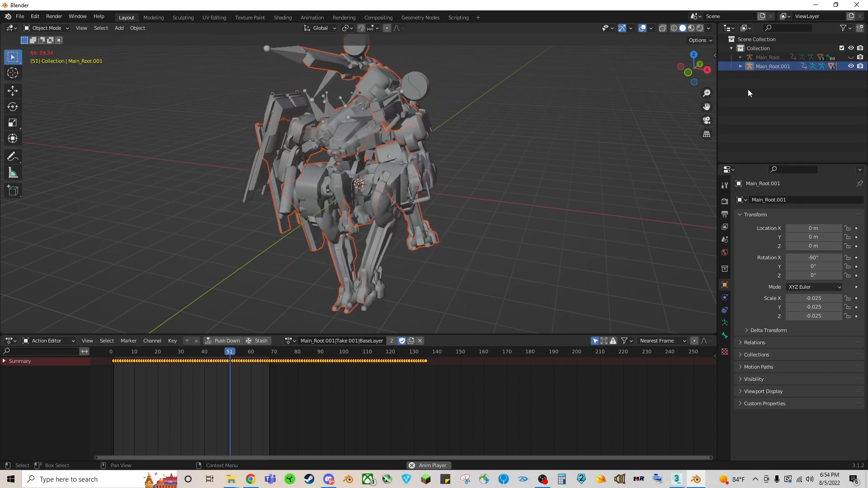
{"action": "left_click", "coordinate": [495, 162]}
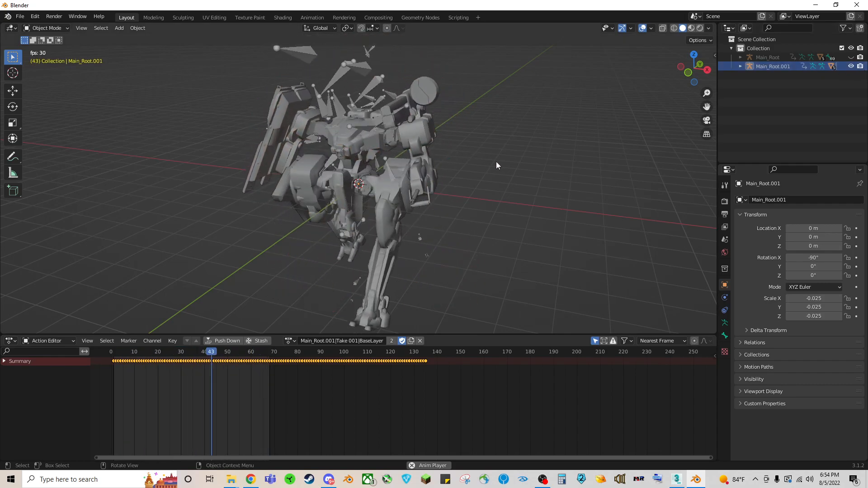
{"action": "left_click", "coordinate": [341, 69]}
{"action": "key", "text": "h"}
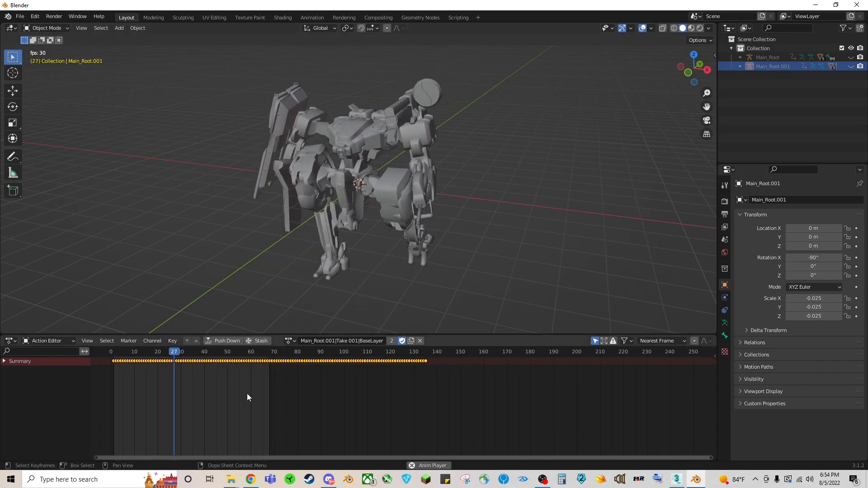
- Pause playback, unhide the first Colossus's Main_Root armature, and select it to list the available actions
{"action": "key", "text": "space"}
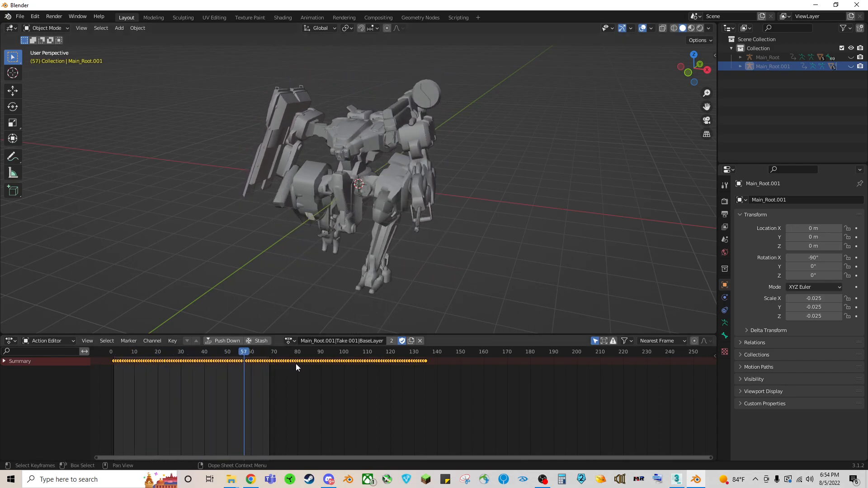
{"action": "left_click", "coordinate": [331, 215]}
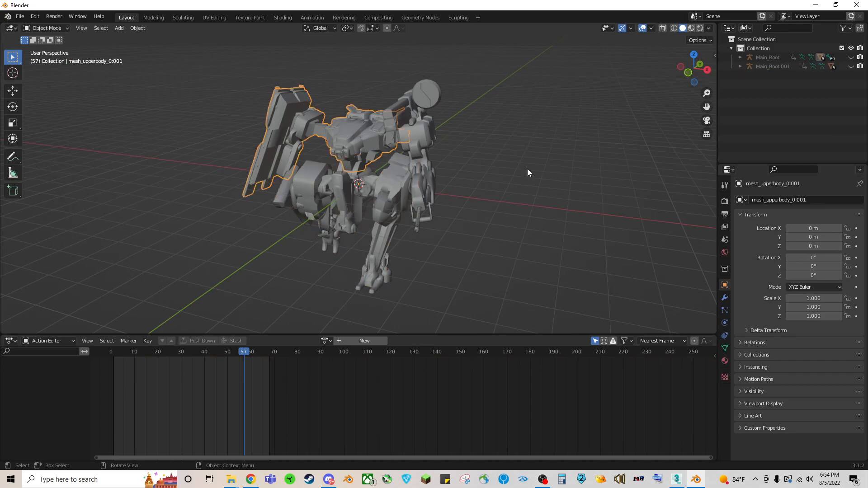
{"action": "left_click", "coordinate": [740, 57]}
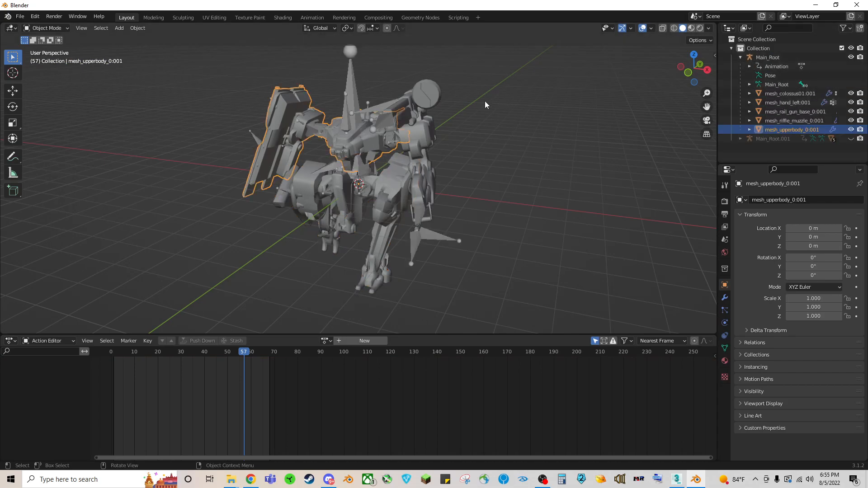
{"action": "left_click", "coordinate": [351, 88]}
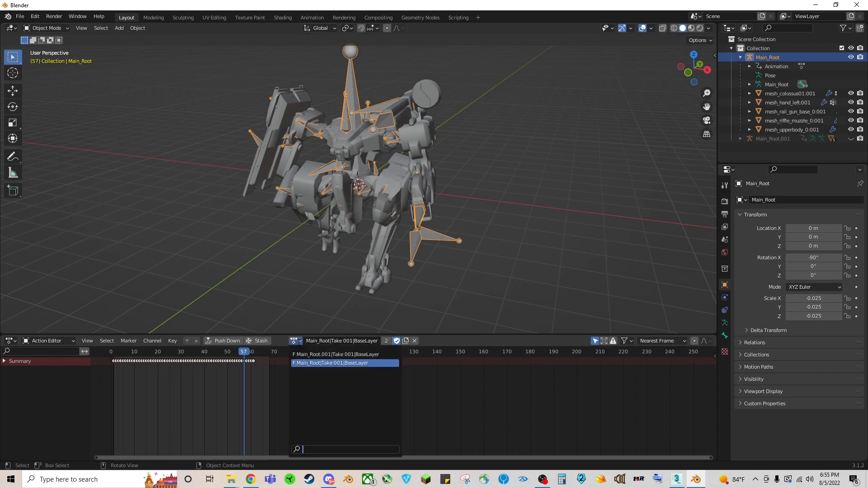
- Resume playback and assign the Main_Root.001|Take 001|BaseLayer action to the Main_Root armature
{"action": "key", "text": "space"}
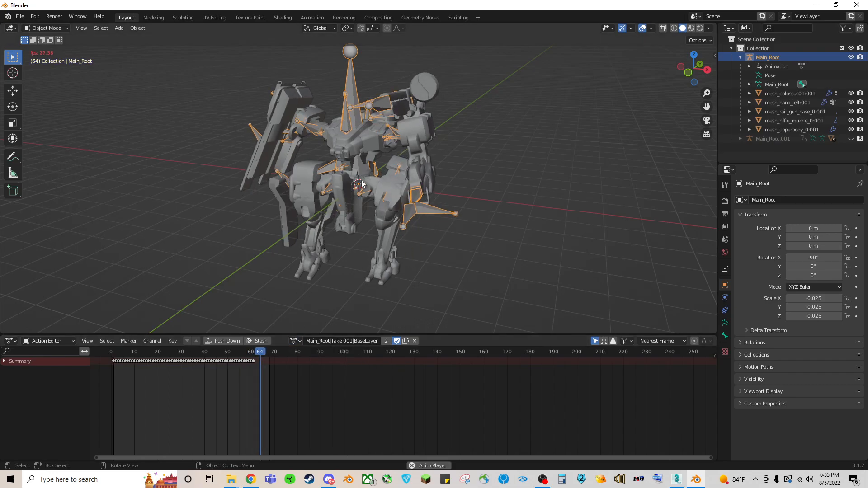
{"action": "left_click", "coordinate": [296, 343]}
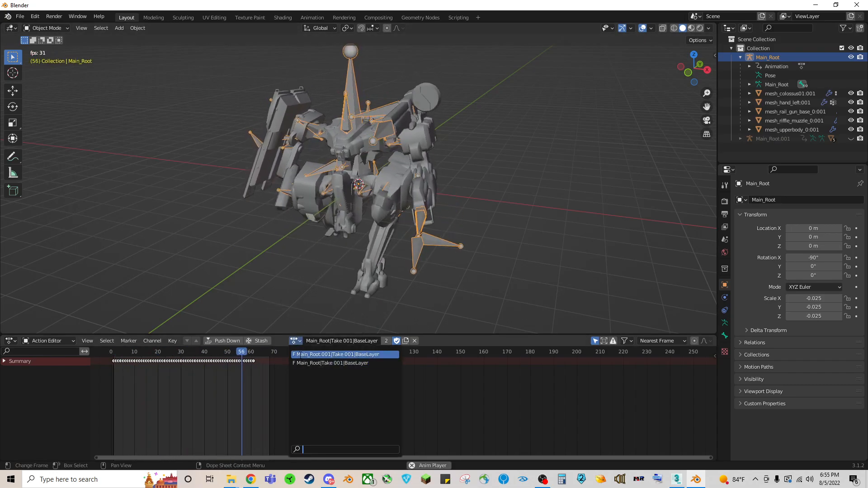
{"action": "left_click", "coordinate": [302, 360]}
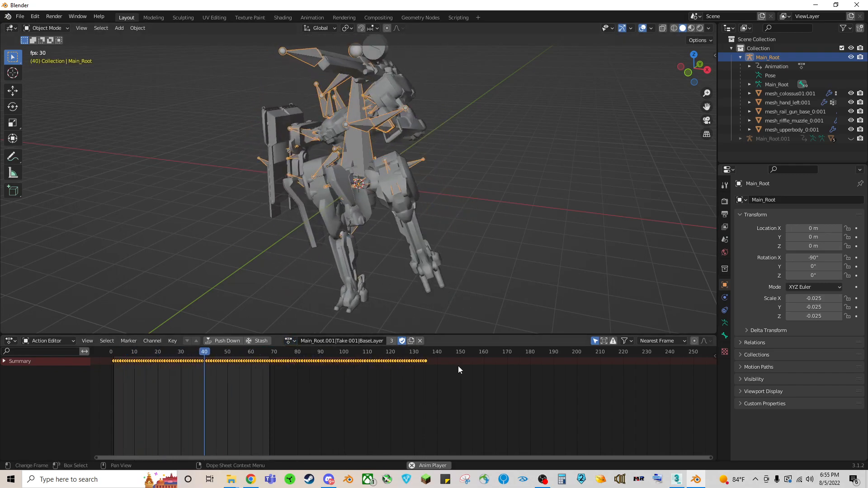
- Switch the Action Editor area to the Timeline and set the playback end frame to 120
{"action": "left_click", "coordinate": [35, 341]}
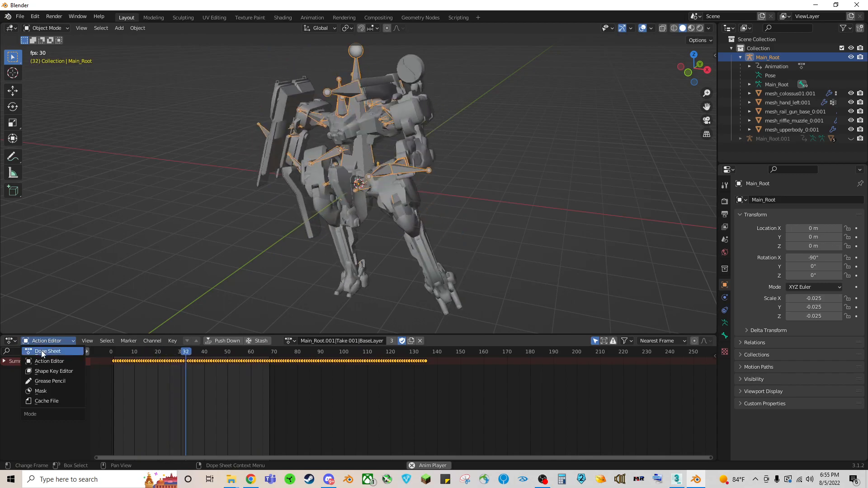
{"action": "left_click", "coordinate": [42, 351]}
{"action": "left_click", "coordinate": [43, 358]}
{"action": "left_click", "coordinate": [14, 341]}
{"action": "left_click", "coordinate": [45, 341]}
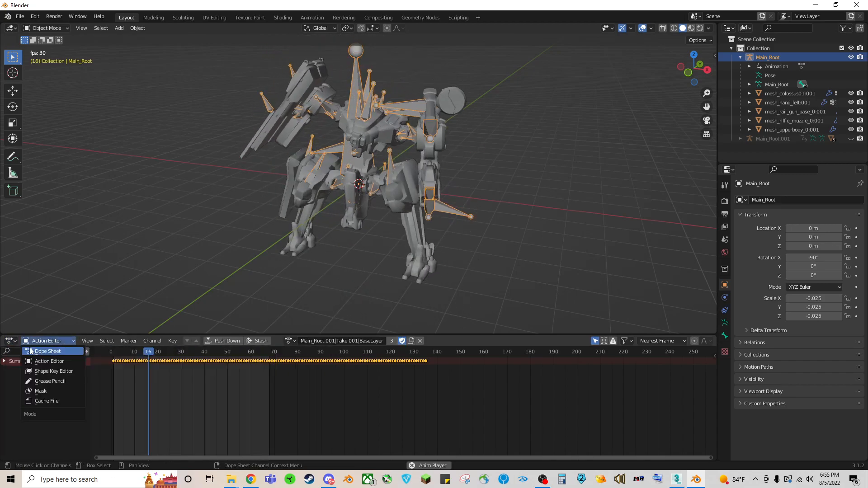
{"action": "left_click", "coordinate": [12, 342]}
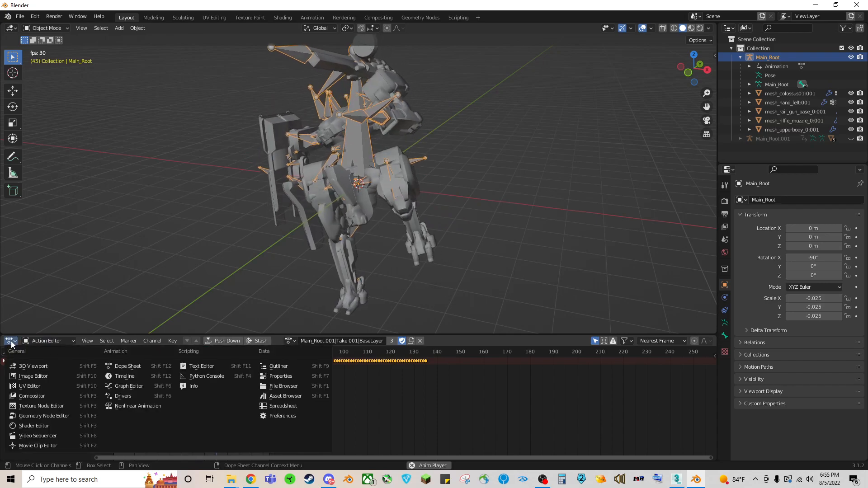
{"action": "left_click", "coordinate": [125, 376]}
{"action": "left_click", "coordinate": [694, 340]}
{"action": "type", "text": "120"}
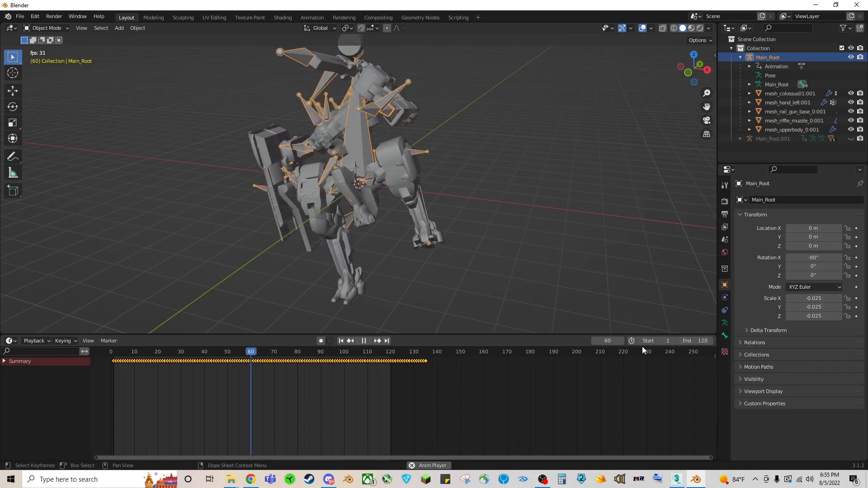
{"action": "key", "text": "Return"}
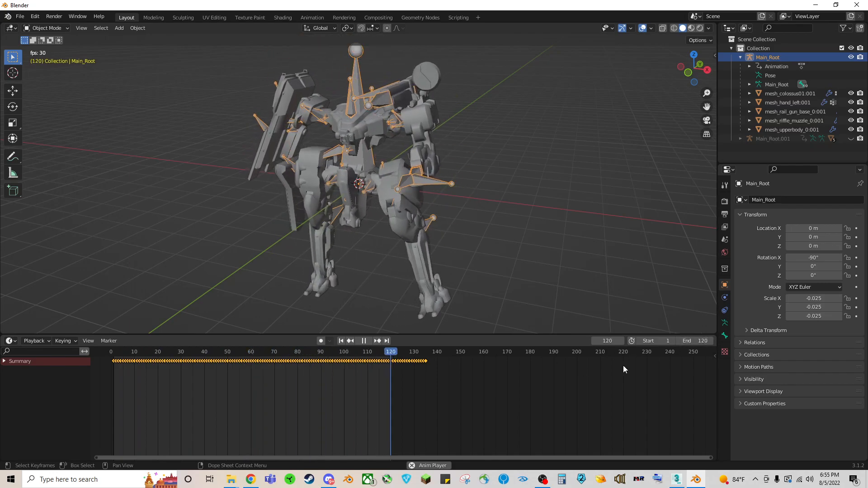
- Set the playback end frame to 135 and view the playing stomp animation from a slightly lower angle
{"action": "left_click", "coordinate": [694, 341]}
{"action": "type", "text": "135"}
{"action": "key", "text": "Return"}
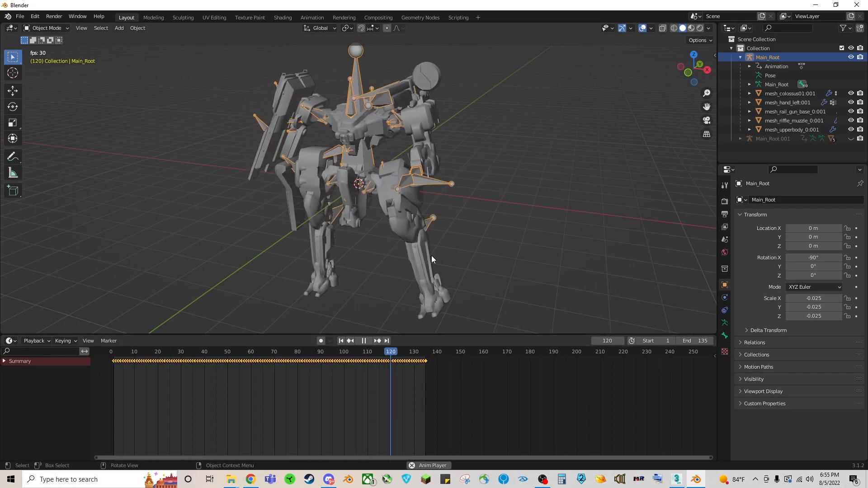
{"action": "left_click_drag", "start_coordinate": [691, 75], "coordinate": [689, 63]}
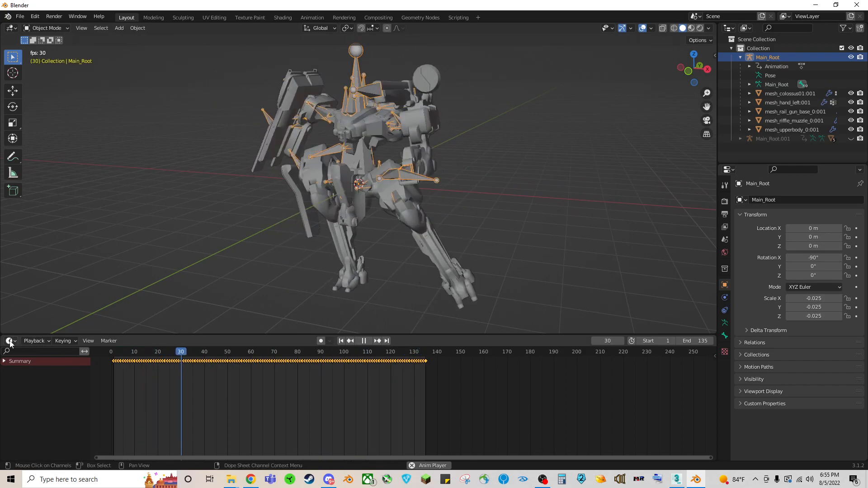
- Switch the Timeline area back to the Dope Sheet's Action Editor
{"action": "left_click", "coordinate": [11, 342]}
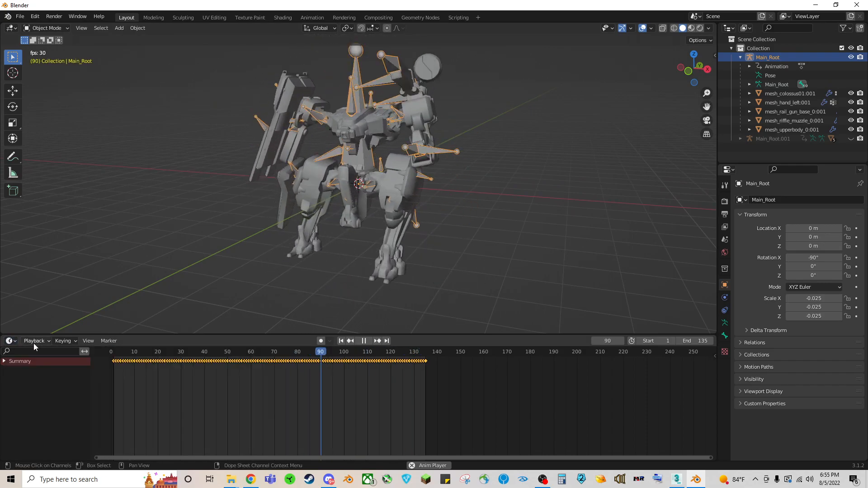
{"action": "left_click", "coordinate": [34, 343]}
{"action": "left_click", "coordinate": [34, 343]}
{"action": "left_click", "coordinate": [65, 343]}
{"action": "left_click", "coordinate": [66, 342]}
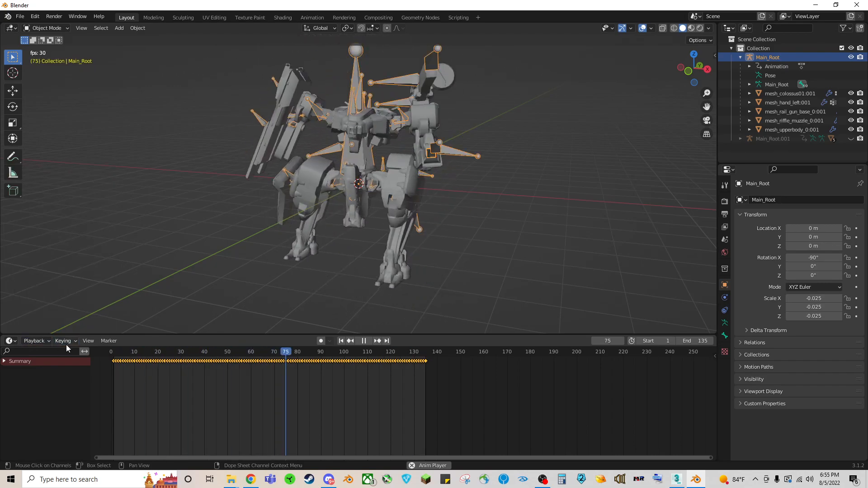
{"action": "left_click", "coordinate": [15, 341]}
{"action": "left_click", "coordinate": [16, 341]}
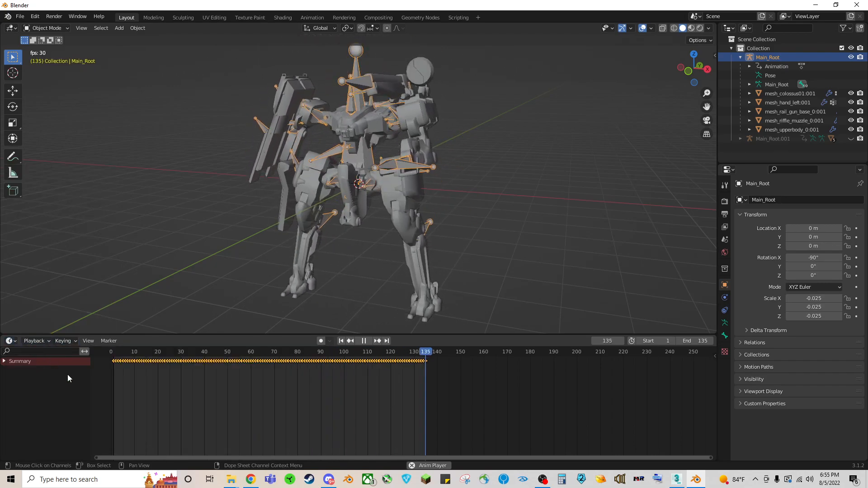
{"action": "left_click", "coordinate": [10, 342]}
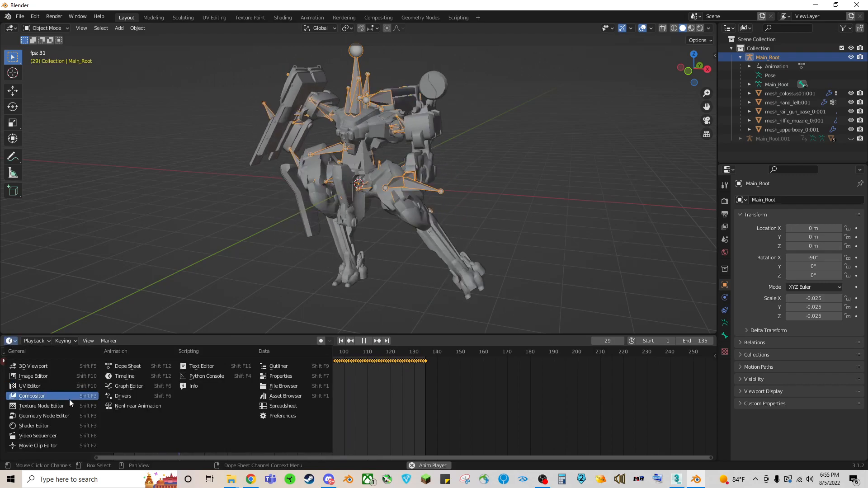
{"action": "left_click", "coordinate": [129, 367]}
- Compare Main_Root|Take 001|BaseLayer with Main_Root.001|Take 001|BaseLayer on the armature, leaving the latter assigned, and deselect the armature
{"action": "left_click", "coordinate": [290, 342]}
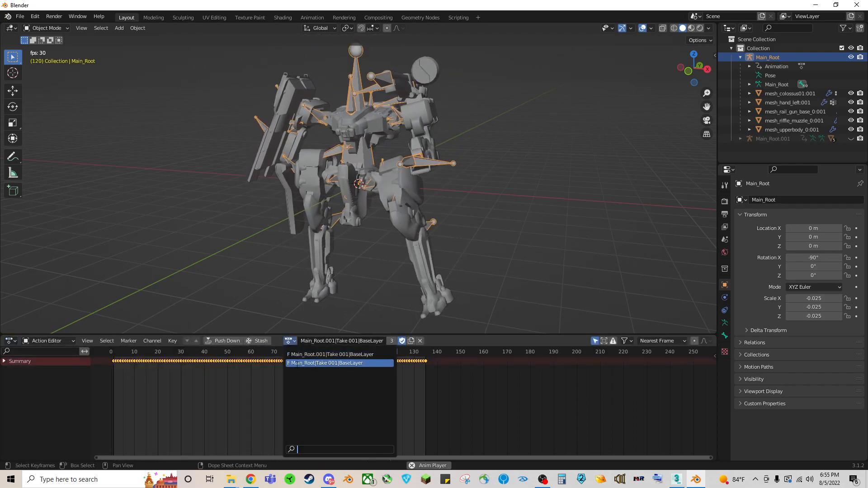
{"action": "left_click", "coordinate": [297, 363]}
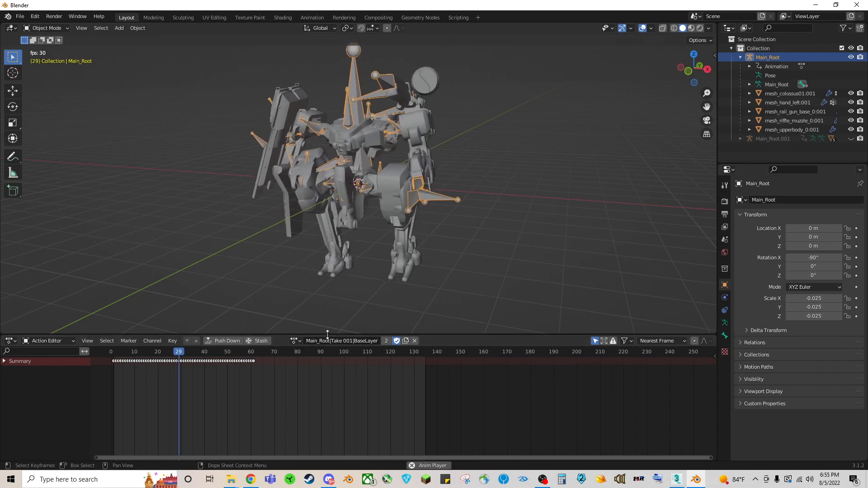
{"action": "left_click", "coordinate": [289, 340]}
{"action": "left_click", "coordinate": [301, 361]}
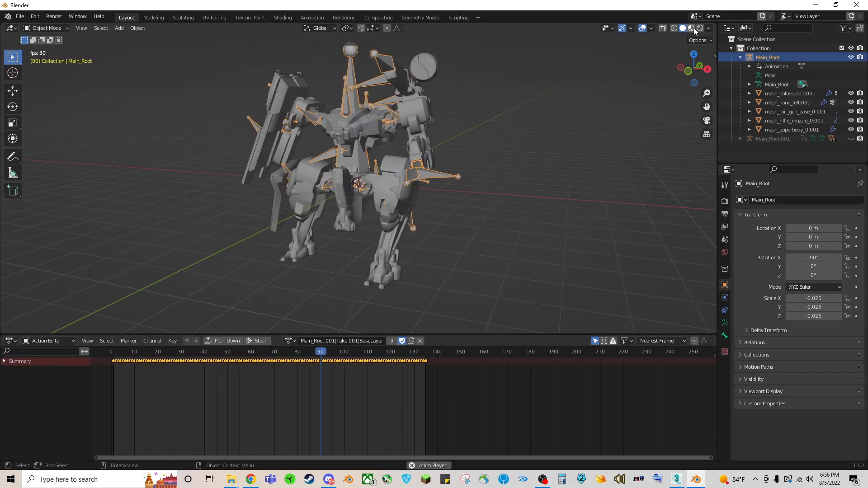
{"action": "left_click", "coordinate": [535, 153]}
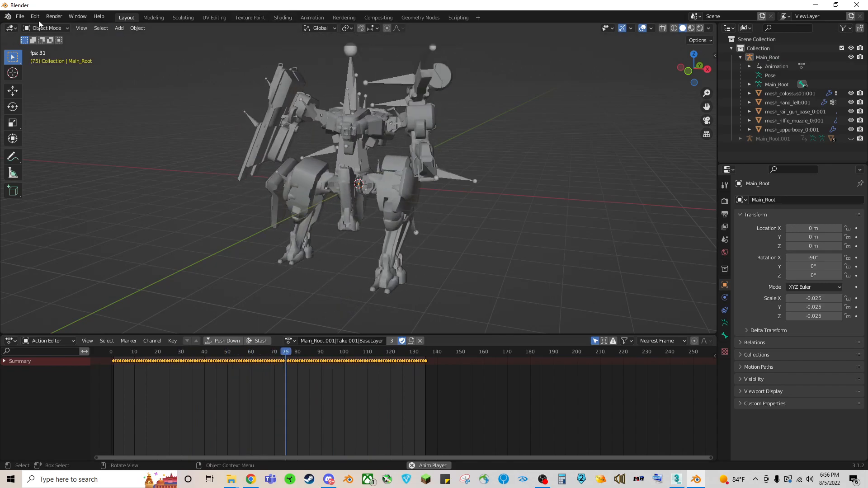
- Open the recent file Johnson Halo Wars 2 Animation Set.blend without saving the current scene, and hide the Johnson armature
{"action": "left_click", "coordinate": [20, 16]}
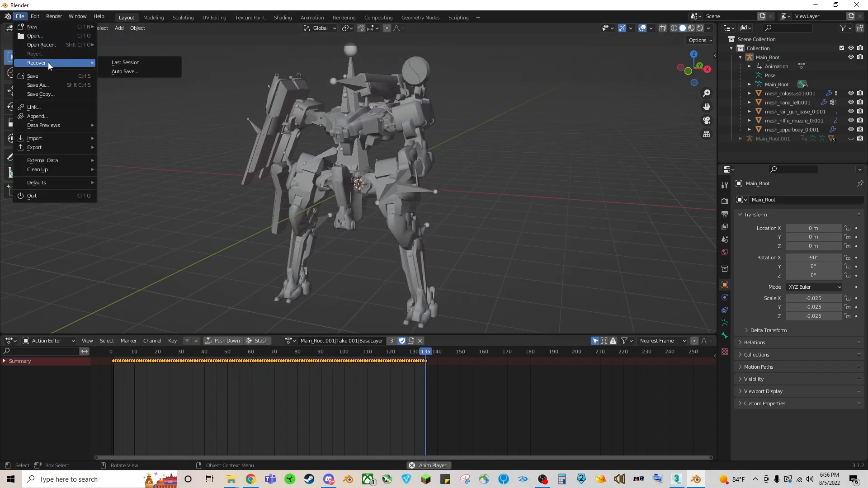
{"action": "mouse_move", "coordinate": [58, 44]}
{"action": "left_click", "coordinate": [117, 44]}
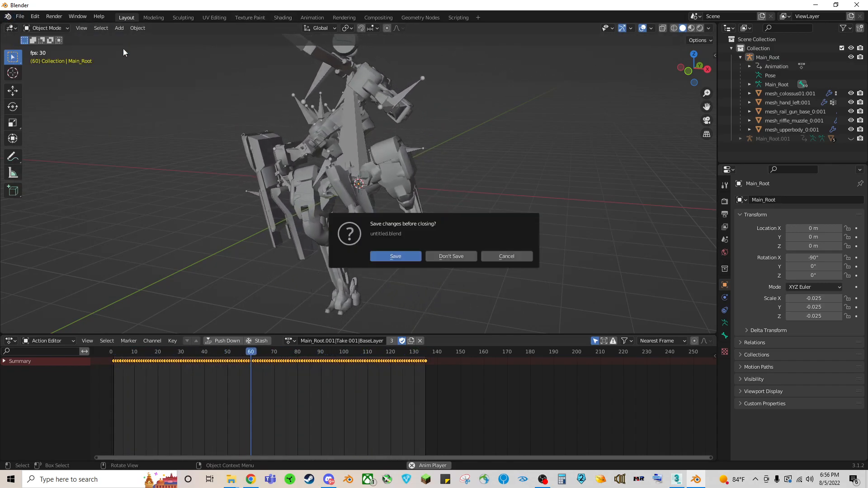
{"action": "left_click", "coordinate": [459, 255]}
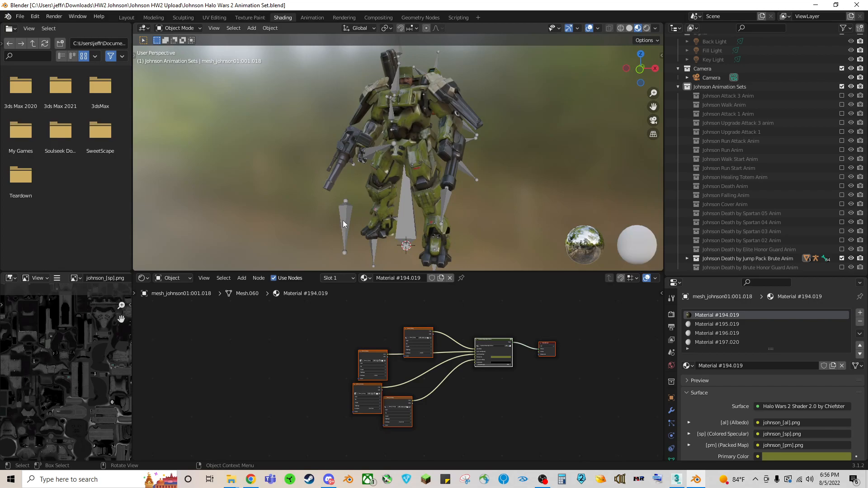
{"action": "left_click", "coordinate": [343, 223]}
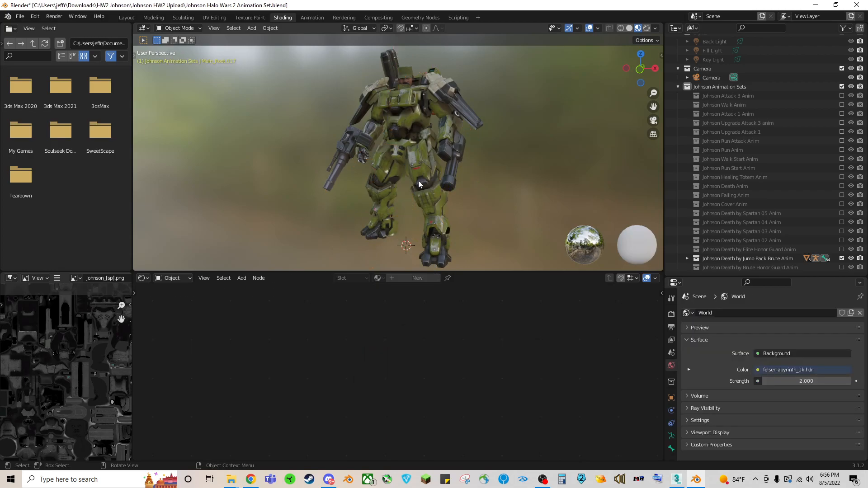
- Play Johnson Death by Jump Pack Brute Anim, and view Johnson Run Anim in its place in the Layout workspace
{"action": "key", "text": "space"}
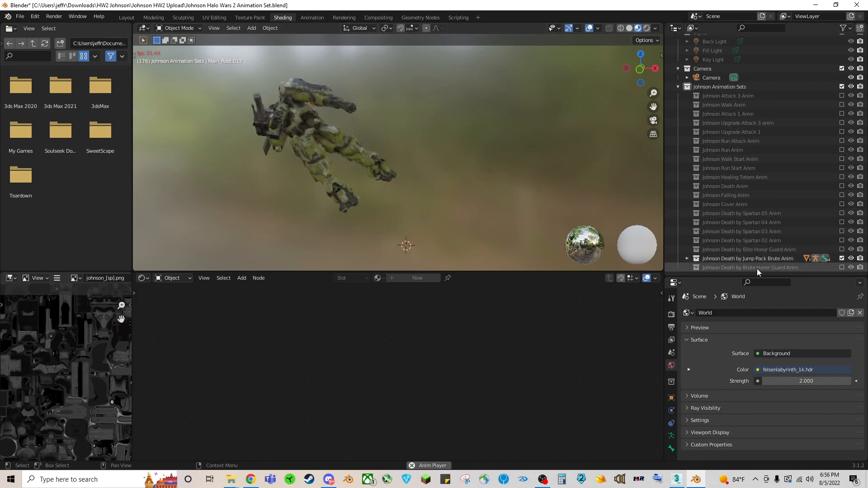
{"action": "left_click", "coordinate": [842, 258]}
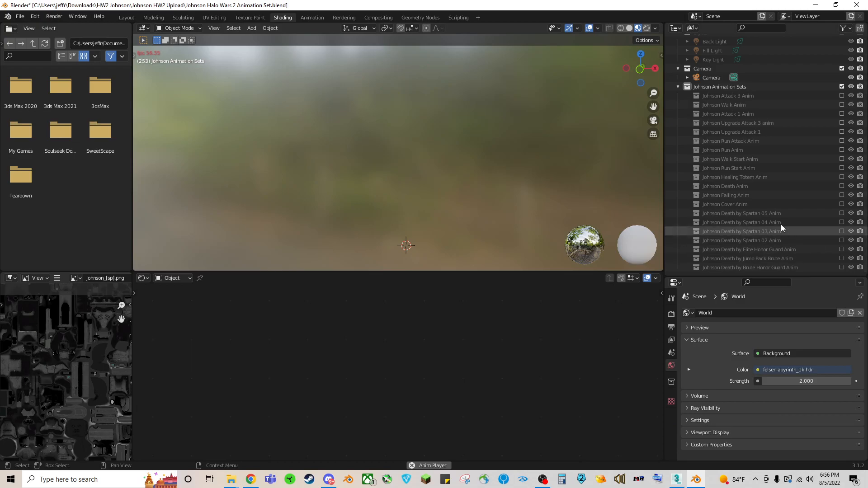
{"action": "left_click", "coordinate": [842, 149]}
{"action": "scroll", "coordinate": [385, 154], "scroll_direction": "down", "scroll_amount": 4}
{"action": "left_click", "coordinate": [127, 18]}
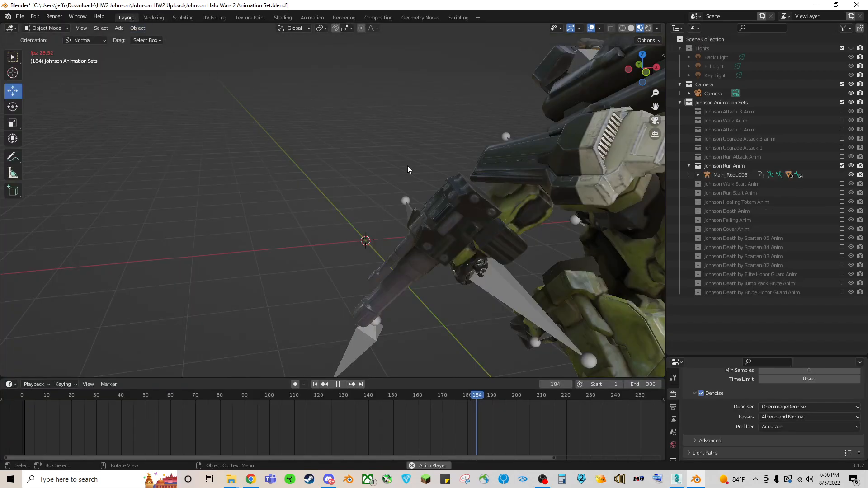
{"action": "middle_click_drag", "start_coordinate": [533, 232], "coordinate": [523, 248]}
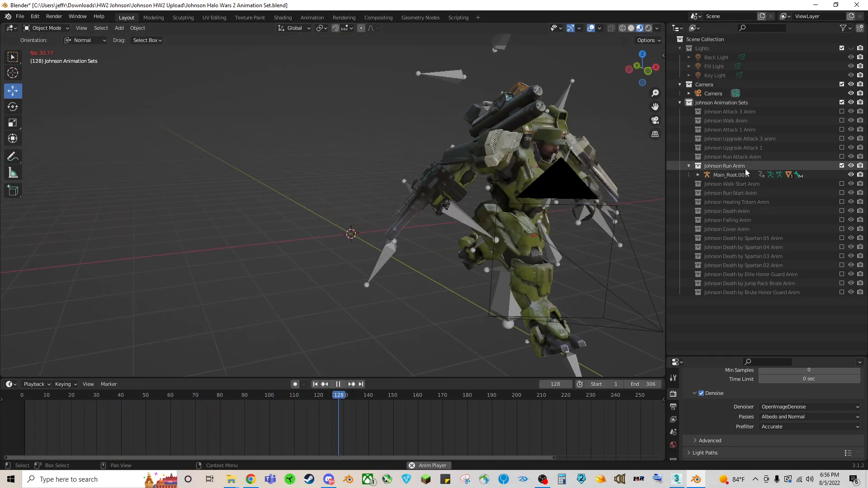
- Hide Johnson Run Anim and view Johnson Run Attack Anim and Johnson Upgrade Attack 1 one at a time during playback
{"action": "left_click", "coordinate": [841, 166]}
{"action": "left_click", "coordinate": [841, 156]}
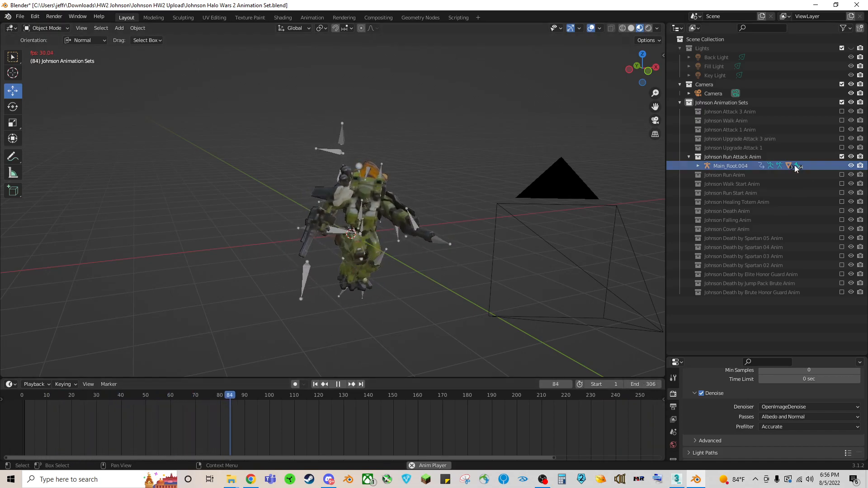
{"action": "left_click", "coordinate": [841, 157]}
{"action": "left_click", "coordinate": [841, 147]}
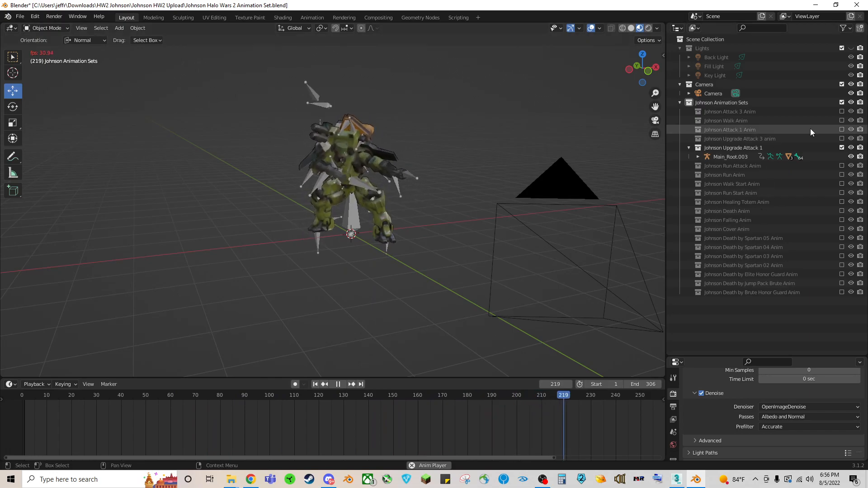
- Show Johnson Walk Anim, Attack 3 Anim, Run Attack Anim and Upgrade Attack 3 anim together and view the combined playback from another side
{"action": "left_click", "coordinate": [841, 120]}
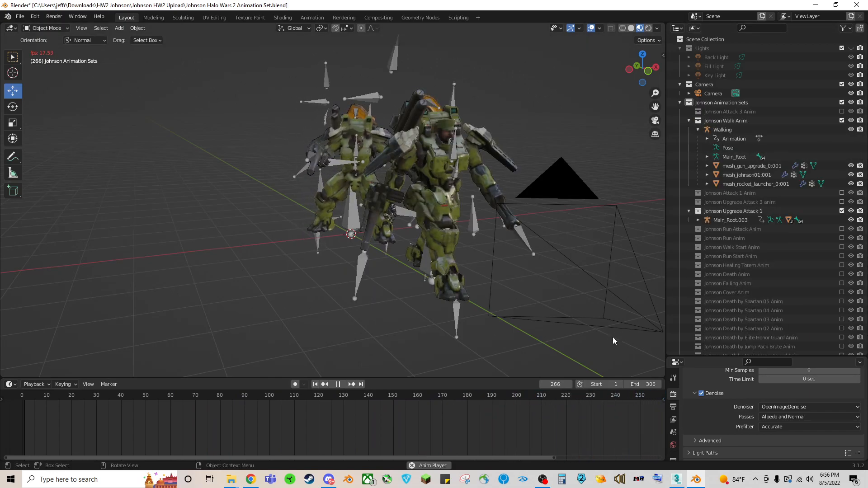
{"action": "left_click", "coordinate": [841, 111]}
{"action": "left_click", "coordinate": [841, 229]}
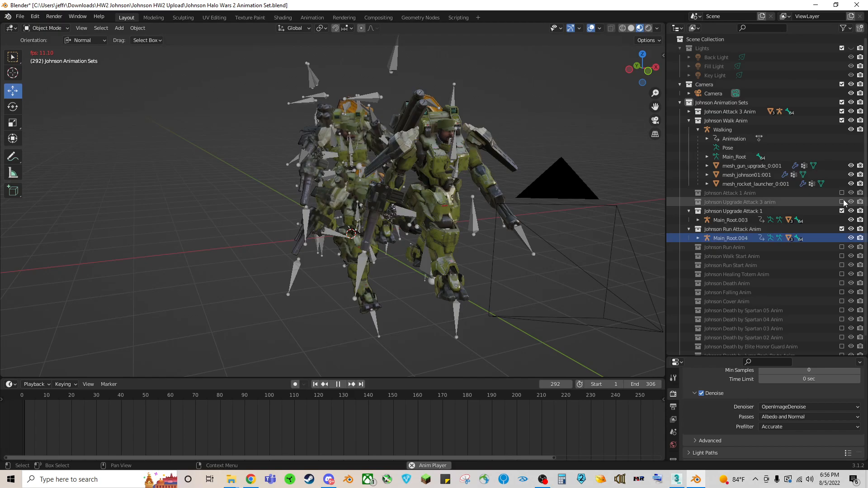
{"action": "left_click", "coordinate": [841, 201]}
{"action": "middle_click_drag", "start_coordinate": [552, 117], "coordinate": [481, 146]}
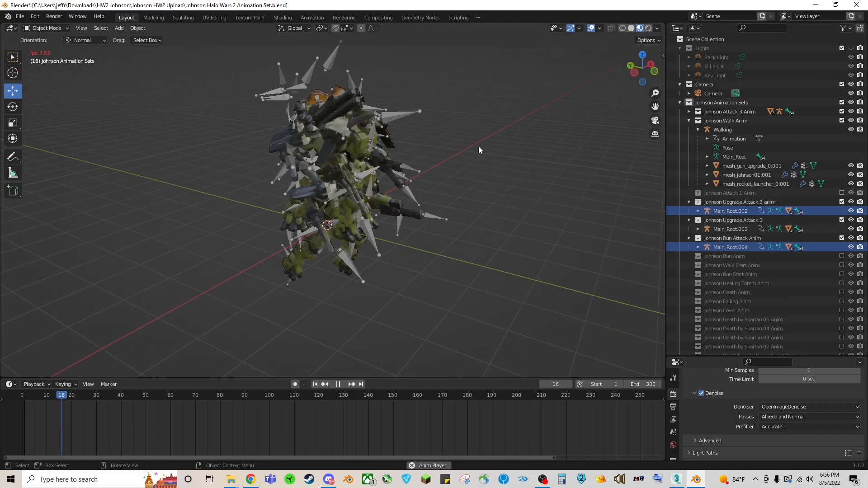
- Close Blender without saving, and in 3ds Max run the script halo_wars_2_animation.ms to load colossus_attack01.uax onto the Colossus
{"action": "left_click", "coordinate": [857, 4]}
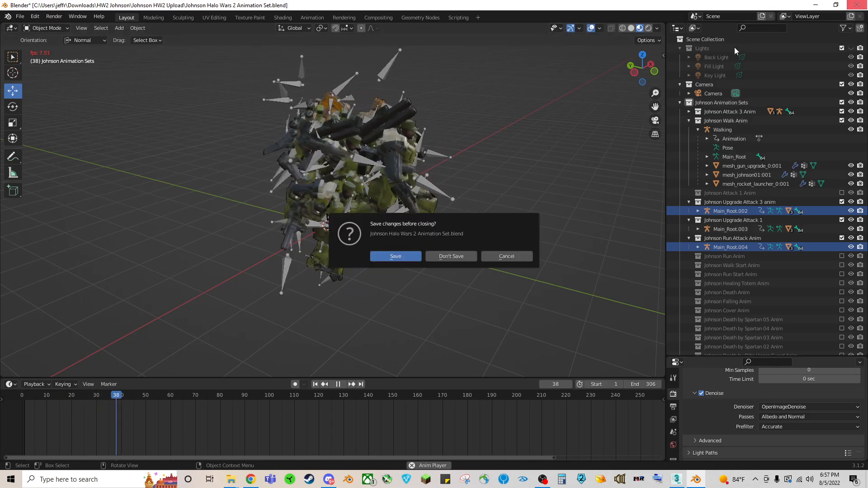
{"action": "left_click", "coordinate": [451, 256]}
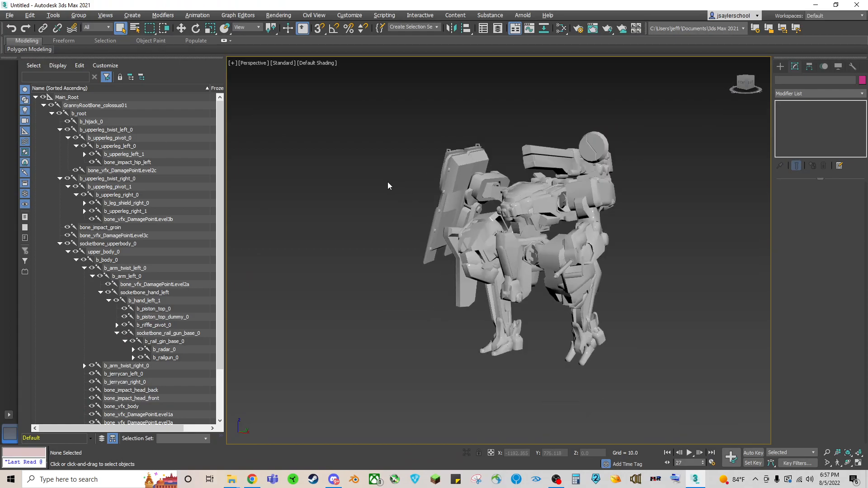
{"action": "left_click", "coordinate": [384, 16]}
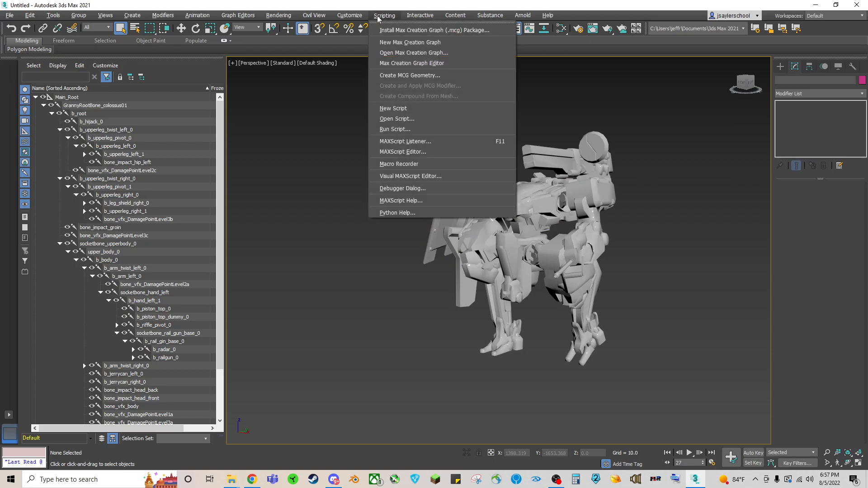
{"action": "left_click", "coordinate": [396, 129]}
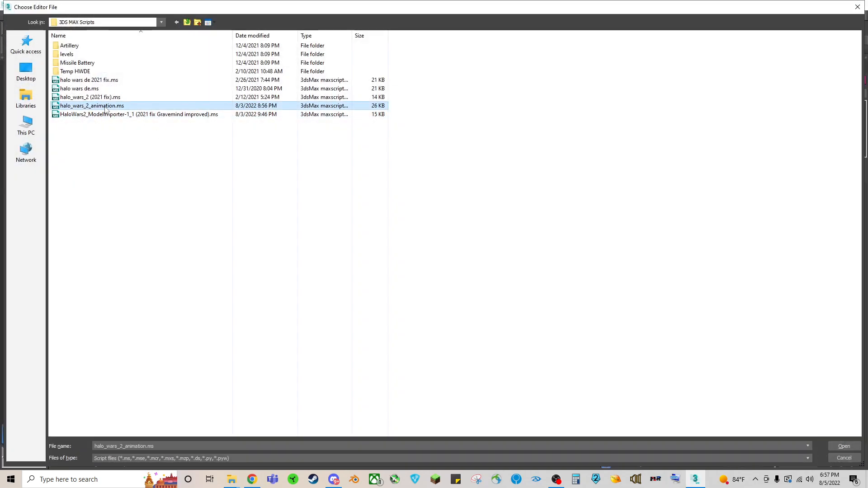
{"action": "double_click", "coordinate": [105, 106]}
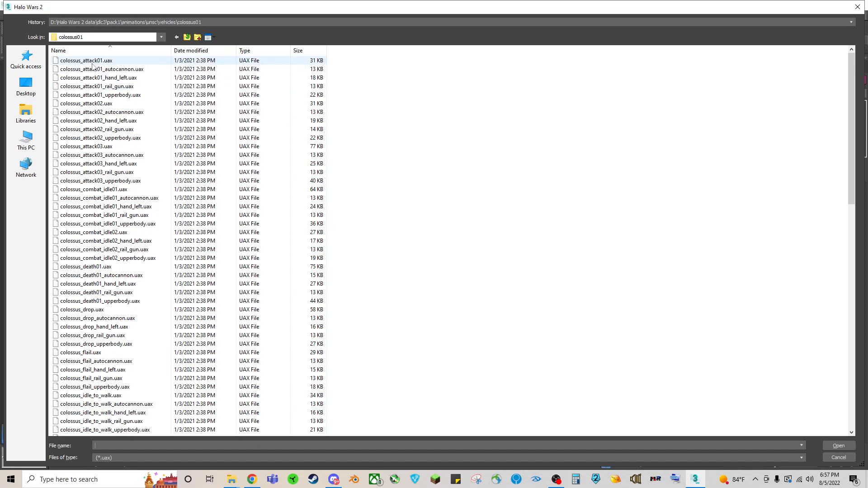
{"action": "double_click", "coordinate": [89, 62]}
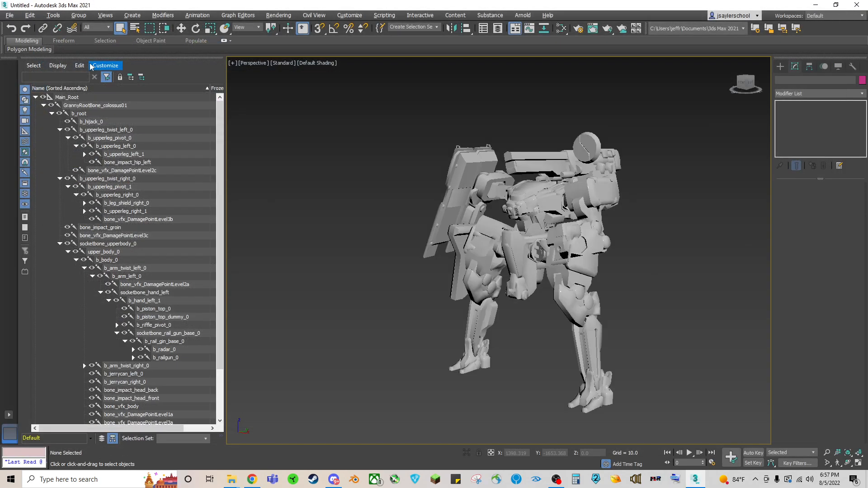
- Play the Colossus attack animation and examine the left arm's rifle barrel from the side in wireframe, ending with playback stopped
{"action": "scroll", "coordinate": [512, 252], "scroll_direction": "up", "scroll_amount": 3}
{"action": "left_click_drag", "start_coordinate": [745, 85], "coordinate": [720, 405]}
{"action": "left_click", "coordinate": [689, 453]}
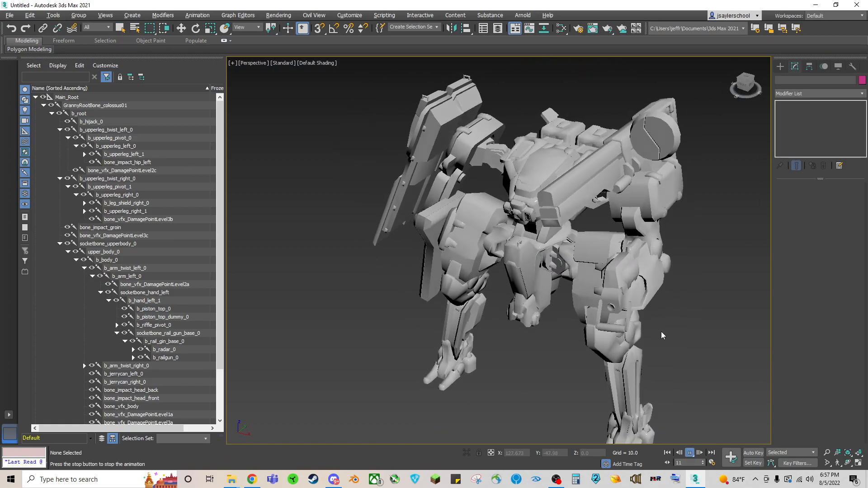
{"action": "middle_click_drag", "start_coordinate": [540, 256], "coordinate": [445, 253], "text": "alt"}
{"action": "left_click_drag", "start_coordinate": [692, 194], "coordinate": [688, 218]}
{"action": "key", "text": "F3"}
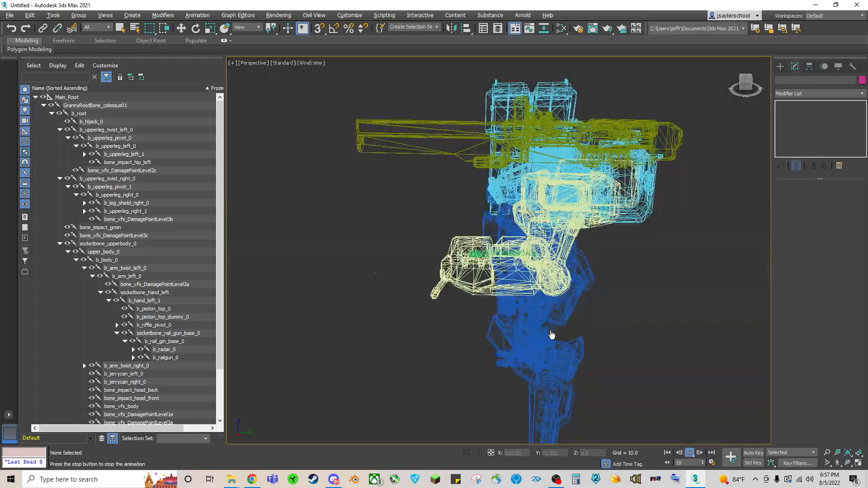
{"action": "scroll", "coordinate": [500, 271], "scroll_direction": "up", "scroll_amount": 5}
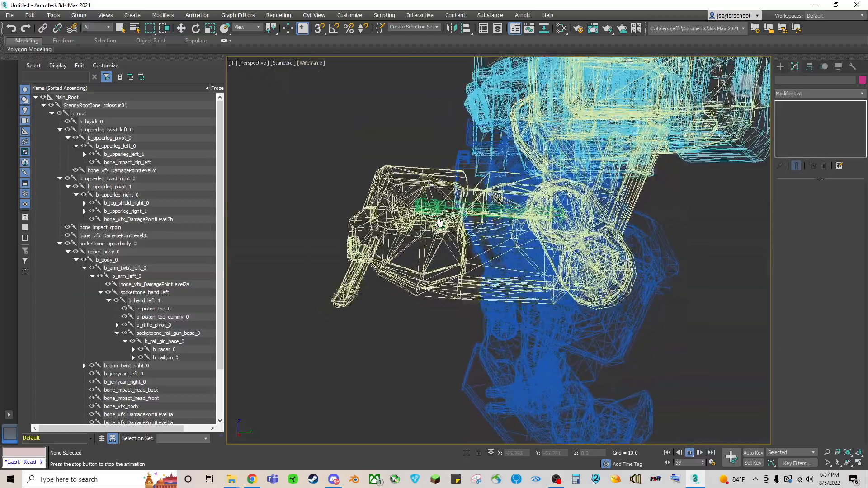
{"action": "scroll", "coordinate": [442, 223], "scroll_direction": "down", "scroll_amount": 3}
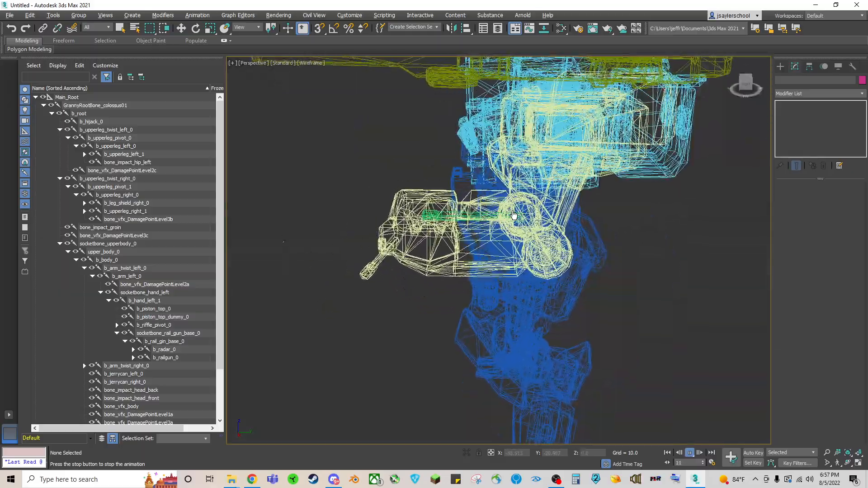
{"action": "left_click", "coordinate": [690, 453]}
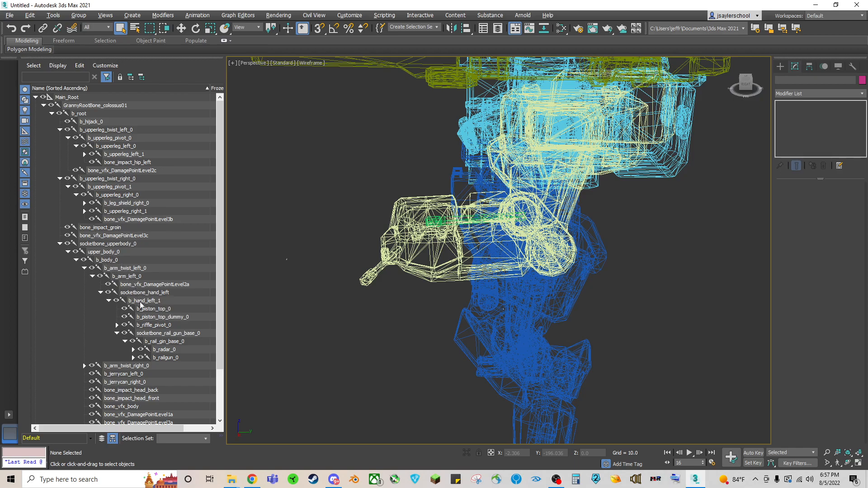
- Look for the rifle muzzle bone by examining b_rail_gin_base_0, the children of b_riffle_pivot_0, and socketbone_riffle_muzzle_0 in the hierarchy
{"action": "left_click", "coordinate": [159, 342]}
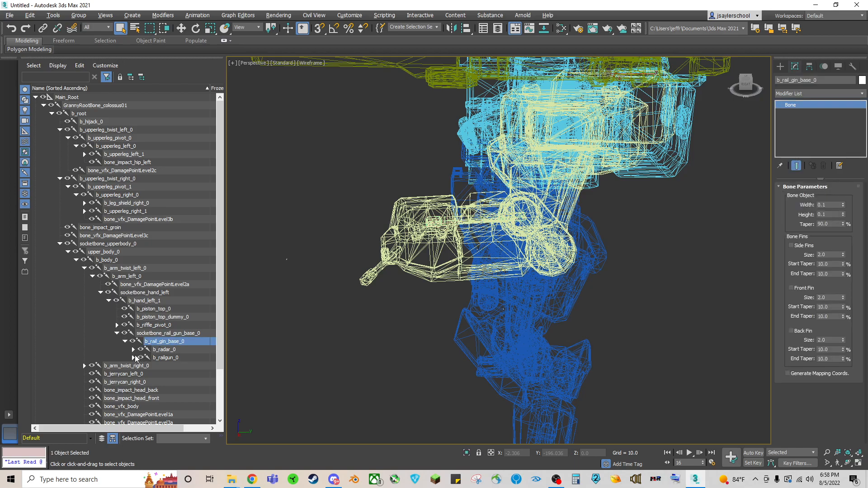
{"action": "left_click", "coordinate": [117, 326]}
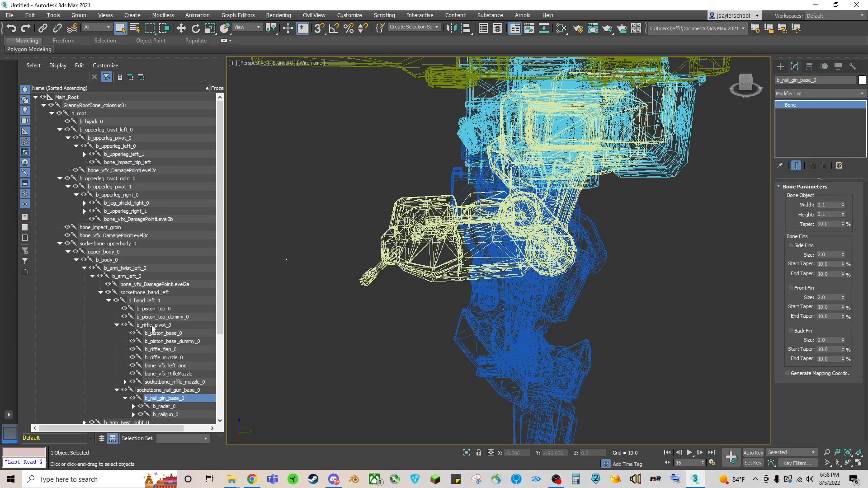
{"action": "left_click", "coordinate": [158, 383]}
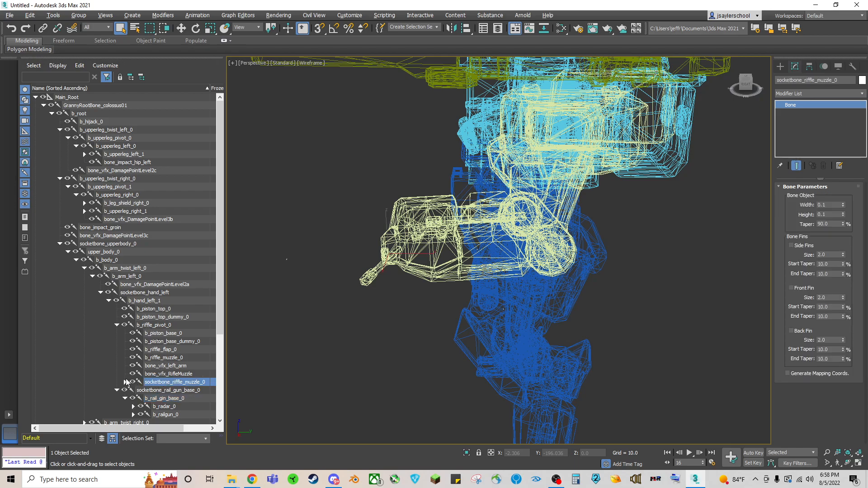
{"action": "scroll", "coordinate": [177, 379], "scroll_direction": "down", "scroll_amount": 1}
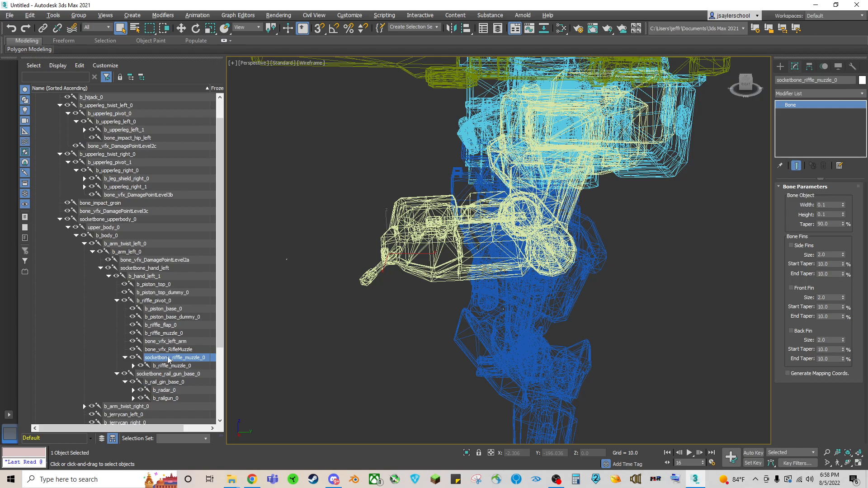
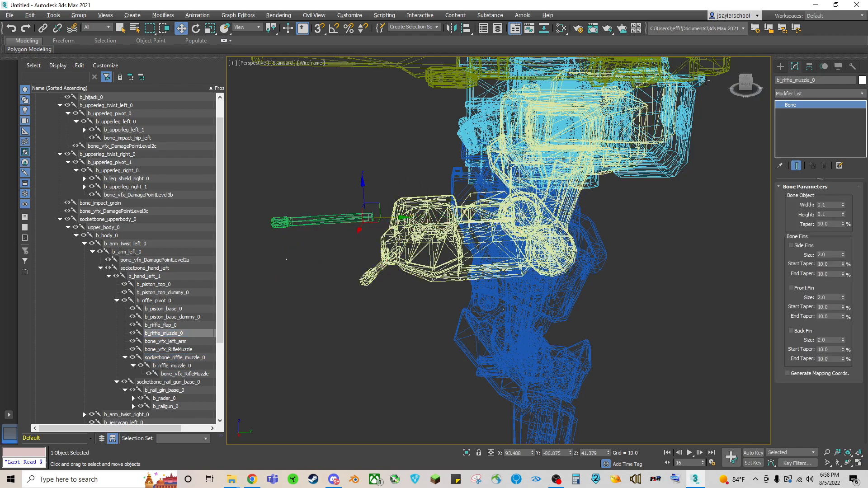
- Move the b_riffle_muzzle_0 bone under b_riffle_pivot_0 to about X 100.5, Y -81.0, Z 24.6 in shaded view, and play the animation
{"action": "left_click_drag", "start_coordinate": [745, 86], "coordinate": [772, 84]}
{"action": "key", "text": "F3"}
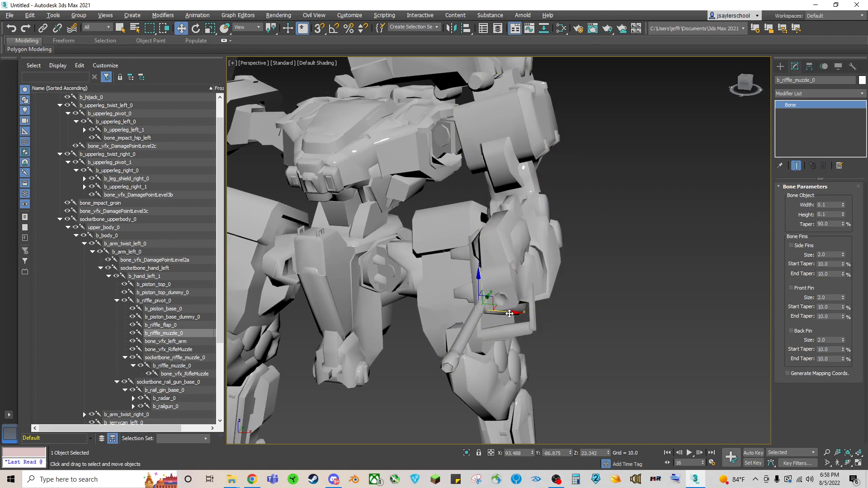
{"action": "left_click_drag", "start_coordinate": [508, 313], "coordinate": [524, 315]}
{"action": "left_click_drag", "start_coordinate": [746, 84], "coordinate": [725, 89]}
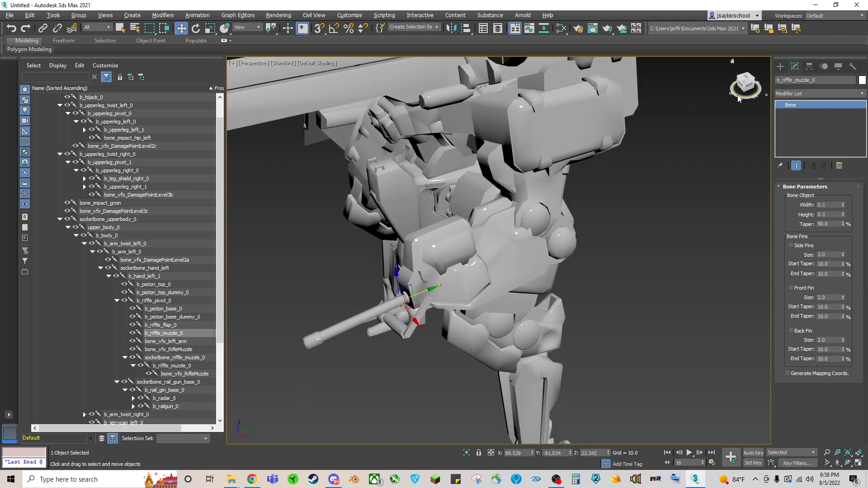
{"action": "left_click_drag", "start_coordinate": [745, 92], "coordinate": [762, 84]}
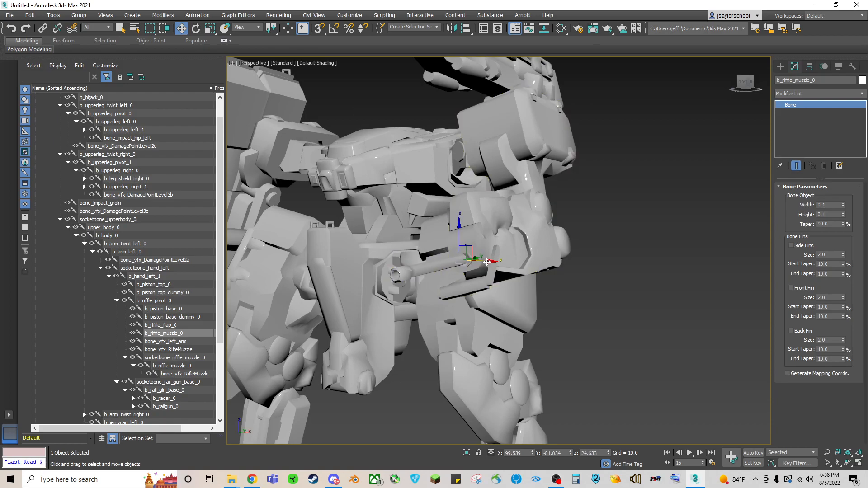
{"action": "left_click", "coordinate": [744, 84]}
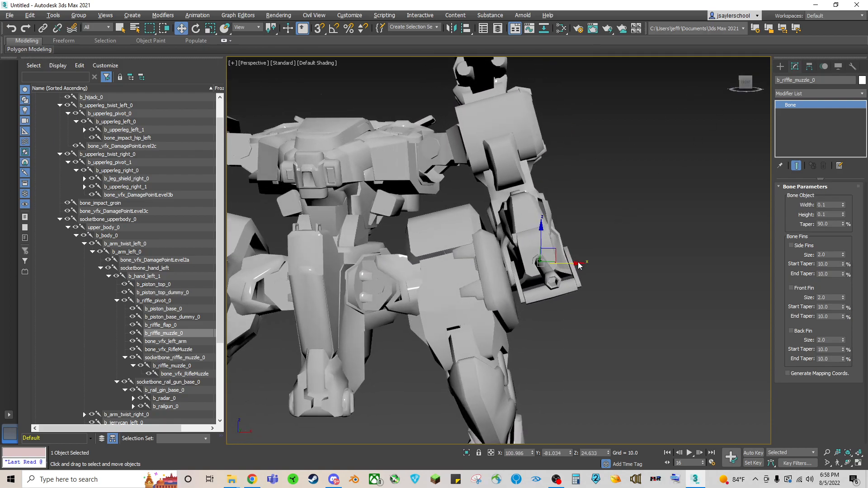
{"action": "left_click_drag", "start_coordinate": [744, 83], "coordinate": [763, 90]}
{"action": "scroll", "coordinate": [645, 183], "scroll_direction": "down", "scroll_amount": 5}
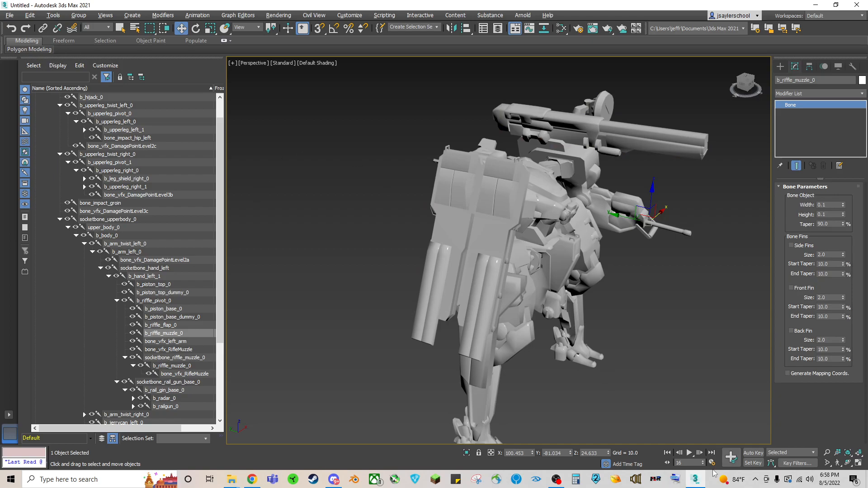
{"action": "left_click", "coordinate": [690, 454]}
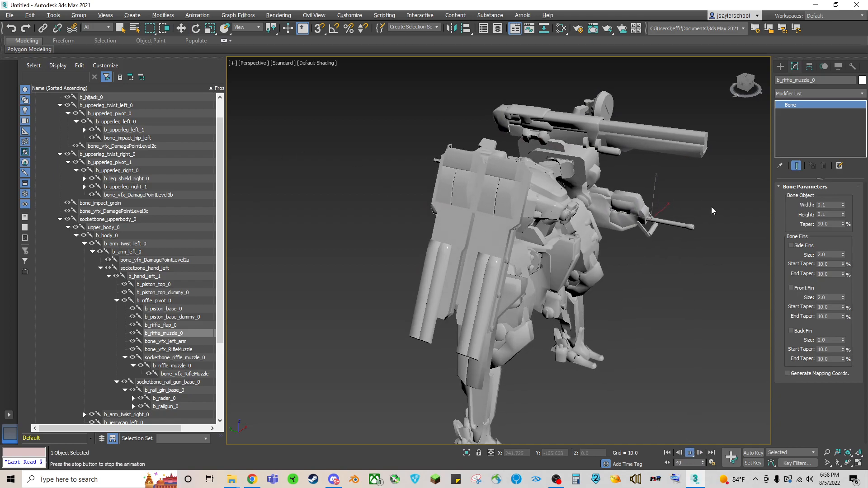
{"action": "middle_click_drag", "start_coordinate": [587, 196], "coordinate": [431, 174], "text": "alt"}
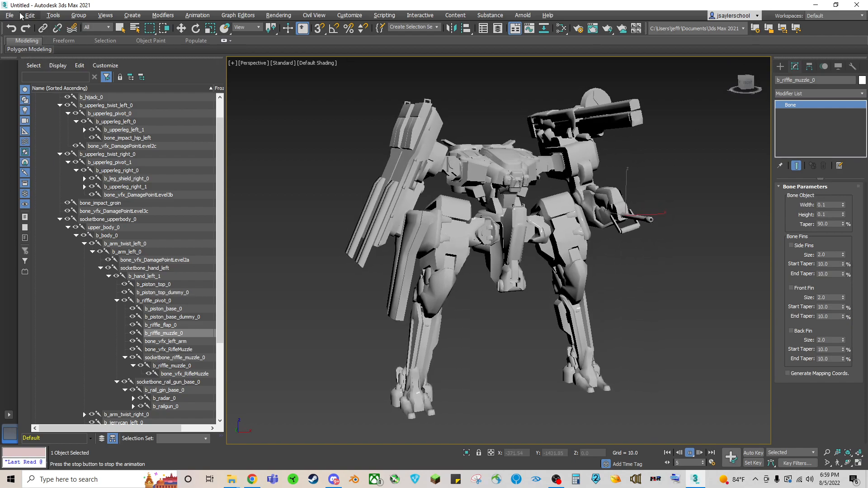
- Run the script halo_wars_2_animation.ms again to load colossus_attack02.uax onto the Colossus, and play the animation
{"action": "left_click", "coordinate": [385, 15]}
{"action": "left_click", "coordinate": [407, 130]}
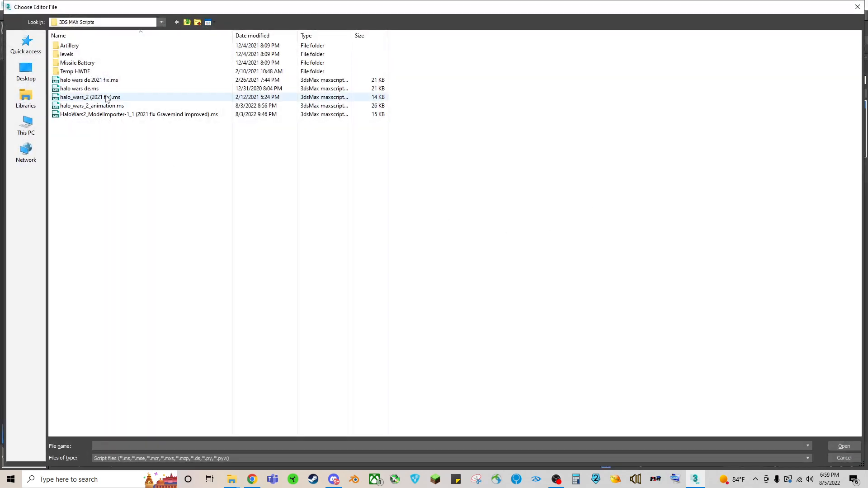
{"action": "double_click", "coordinate": [108, 114]}
{"action": "double_click", "coordinate": [93, 104]}
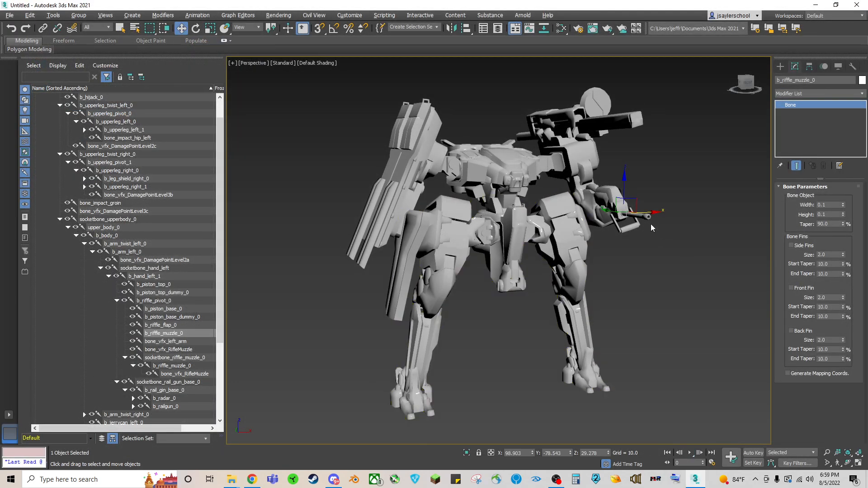
{"action": "left_click", "coordinate": [690, 452]}
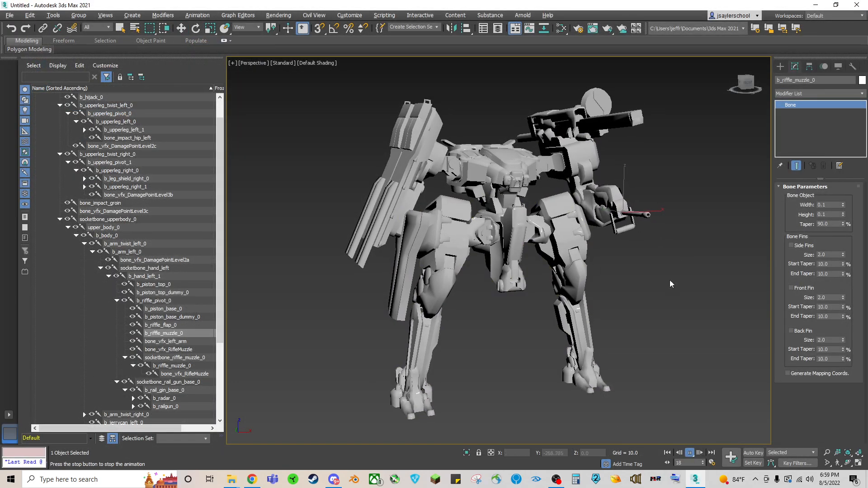
- Run the script halo_wars_2_animation.ms to load colossus_attack03.uax onto the Colossus, and play the animation before stopping it
{"action": "left_click", "coordinate": [384, 15]}
{"action": "left_click", "coordinate": [411, 130]}
{"action": "double_click", "coordinate": [90, 106]}
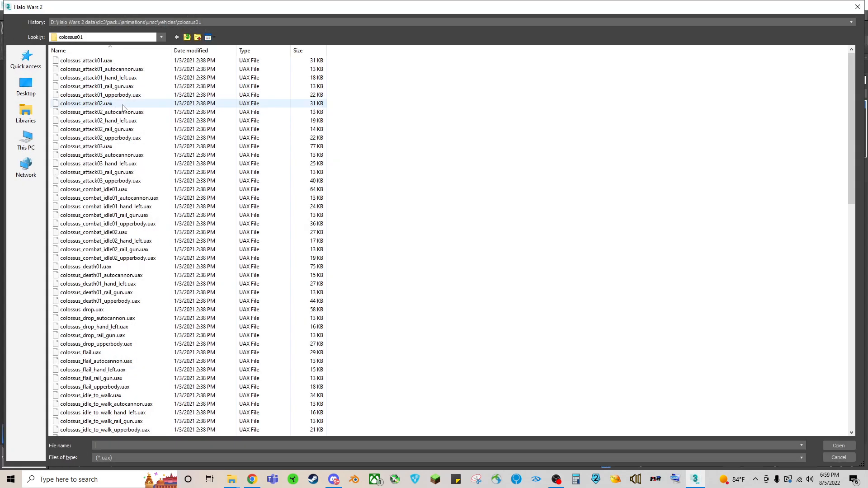
{"action": "double_click", "coordinate": [108, 146]}
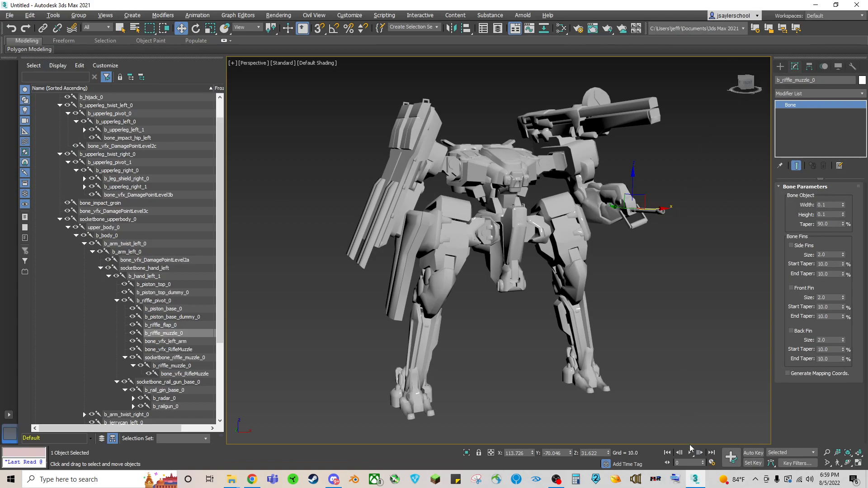
{"action": "left_click", "coordinate": [691, 453]}
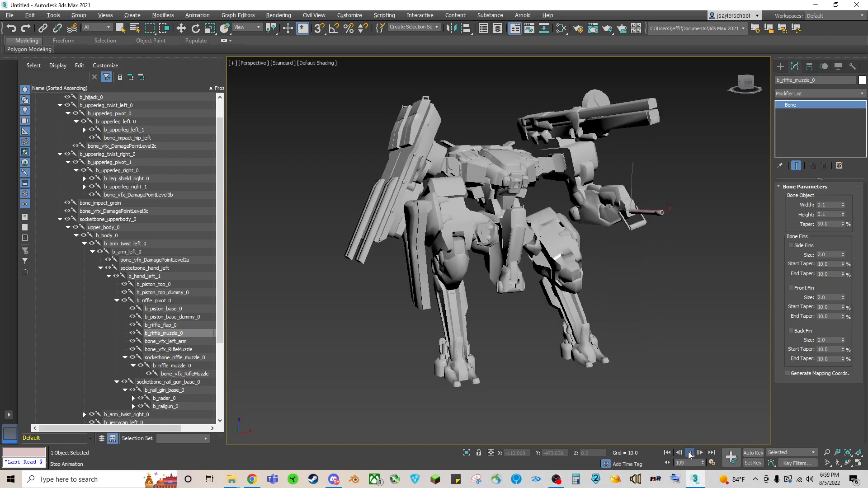
{"action": "left_click", "coordinate": [690, 453]}
- Run the script halo_wars_2_animation.ms to load colossus_drop.uax onto the Colossus, and play the drop animation
{"action": "left_click", "coordinate": [384, 15]}
{"action": "left_click", "coordinate": [389, 121]}
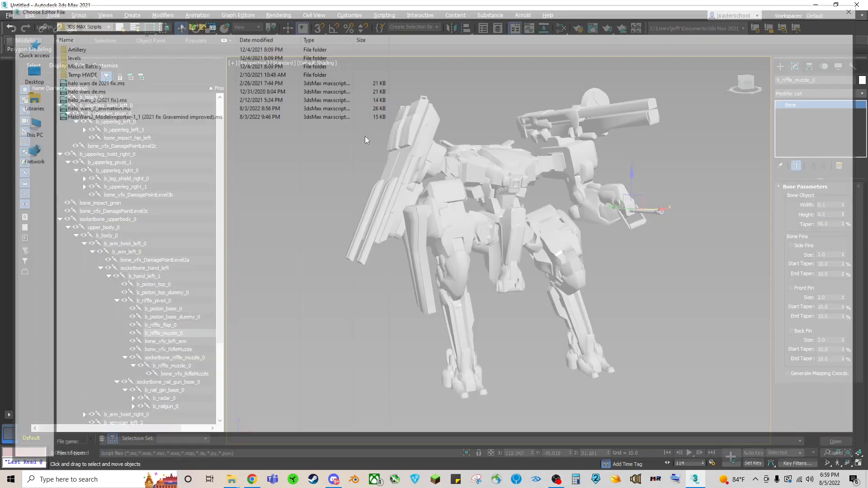
{"action": "left_click", "coordinate": [92, 106]}
{"action": "double_click", "coordinate": [93, 105]}
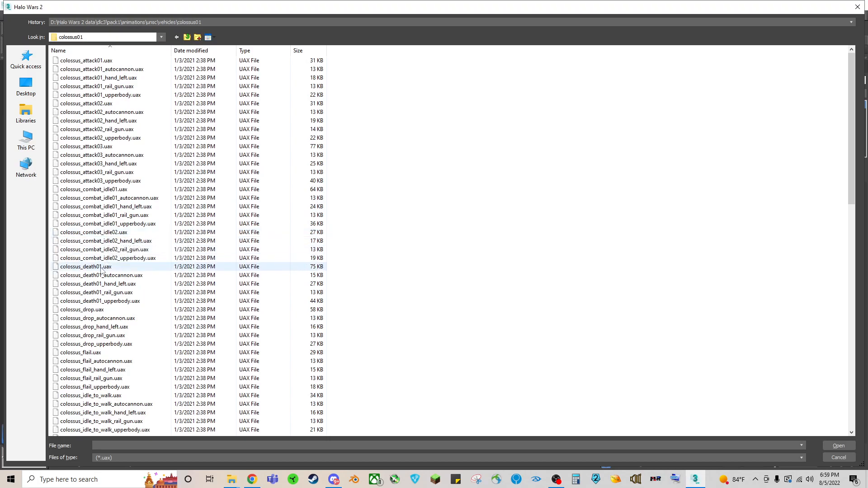
{"action": "double_click", "coordinate": [88, 309]}
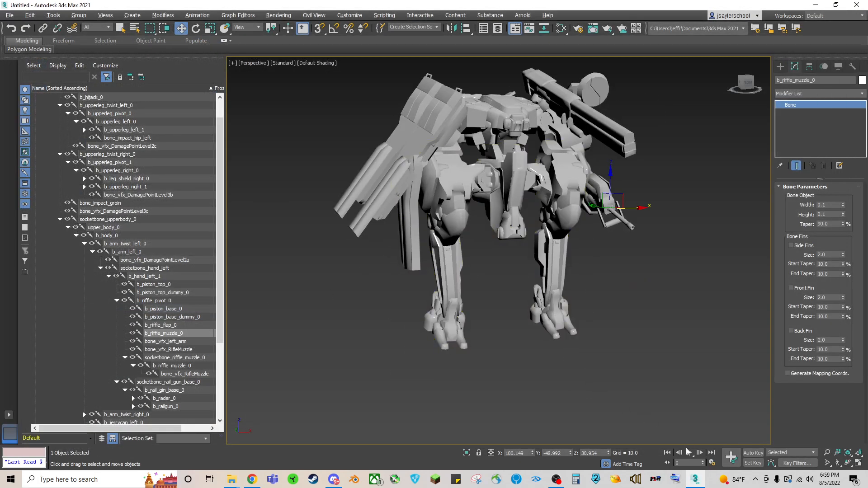
{"action": "left_click", "coordinate": [383, 16]}
- Open the recent scene Jerome Mantis Body (bones linked).max in place of the Colossus scene
{"action": "left_click", "coordinate": [9, 15]}
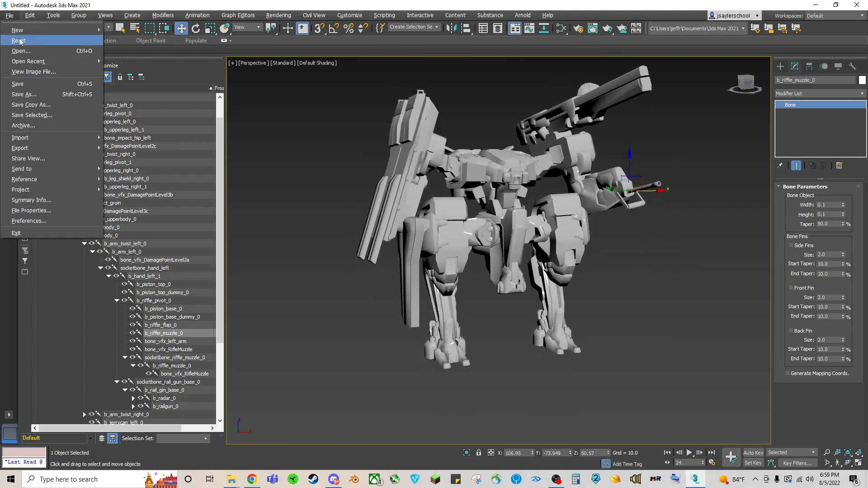
{"action": "mouse_move", "coordinate": [28, 64]}
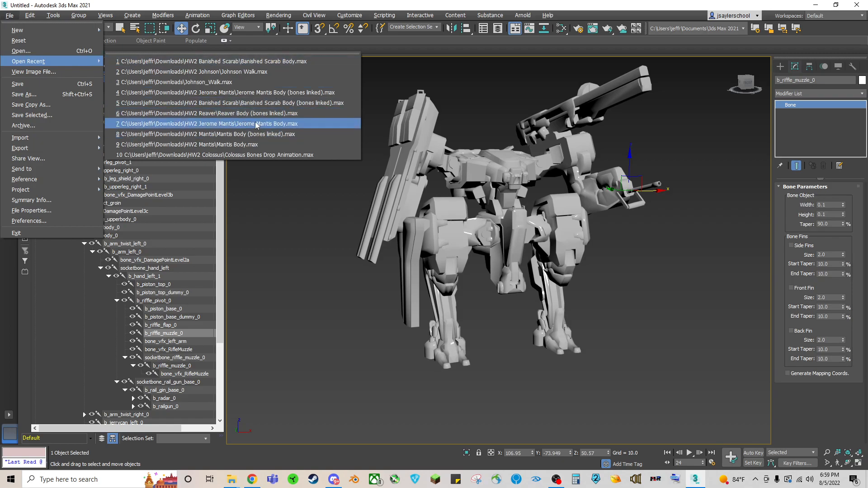
{"action": "left_click", "coordinate": [254, 94]}
{"action": "left_click", "coordinate": [434, 253]}
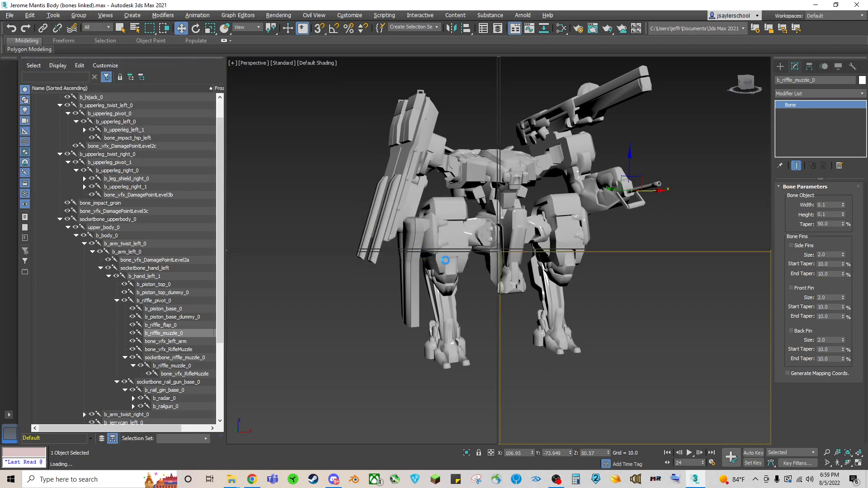
{"action": "middle_click_drag", "start_coordinate": [543, 307], "coordinate": [519, 190], "text": "alt"}
- Run the script halo_wars_2_animation.ms on the Jerome Mantis and go up from the colossus01 folder to Halo Wars 2 data
{"action": "left_click", "coordinate": [381, 16]}
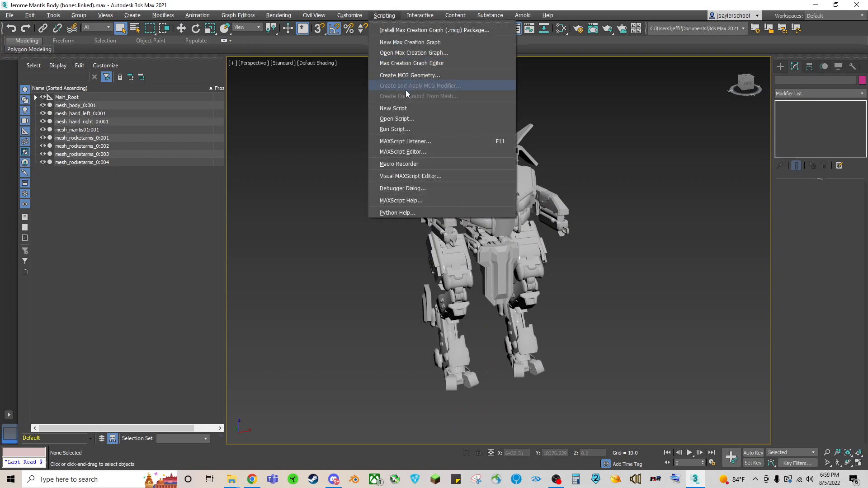
{"action": "left_click", "coordinate": [387, 128]}
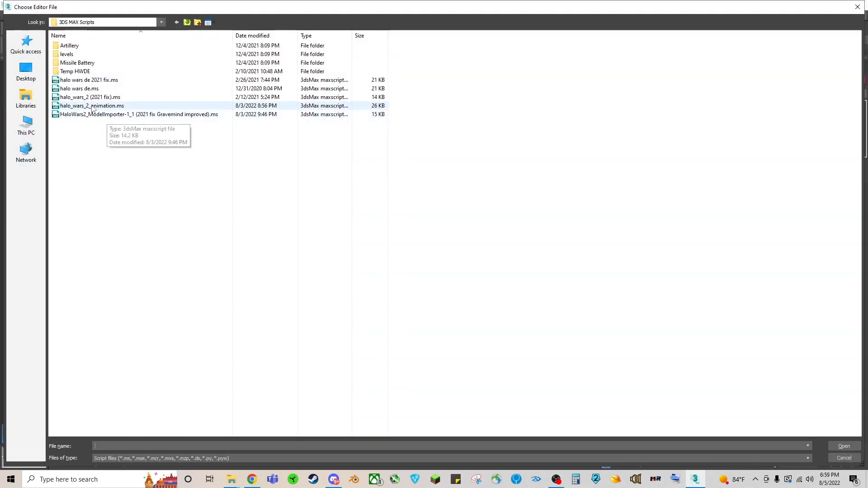
{"action": "double_click", "coordinate": [92, 107]}
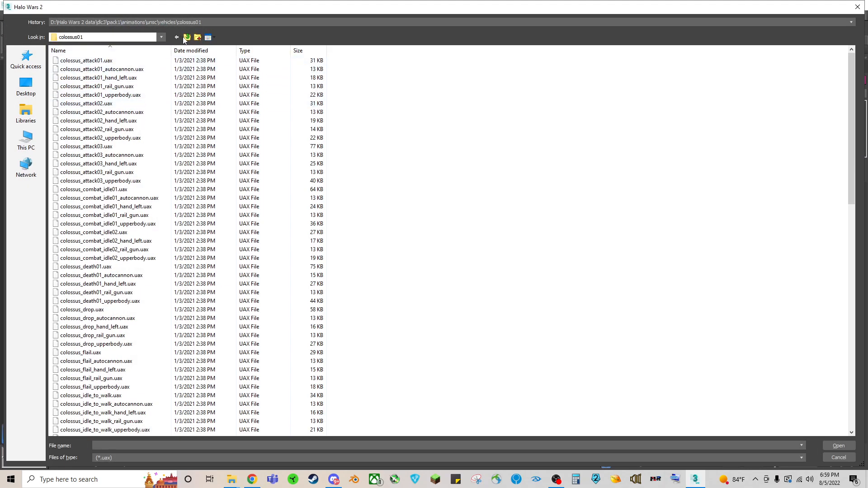
{"action": "left_click", "coordinate": [186, 38]}
{"action": "left_click", "coordinate": [188, 40]}
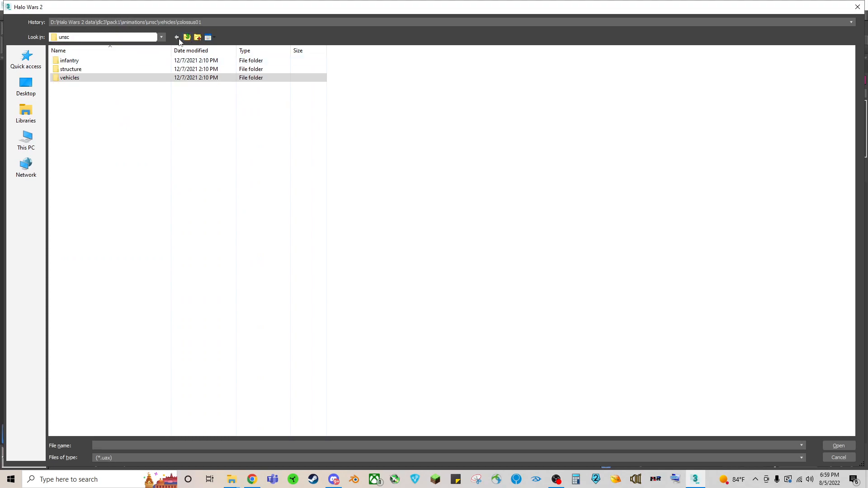
{"action": "left_click", "coordinate": [186, 39]}
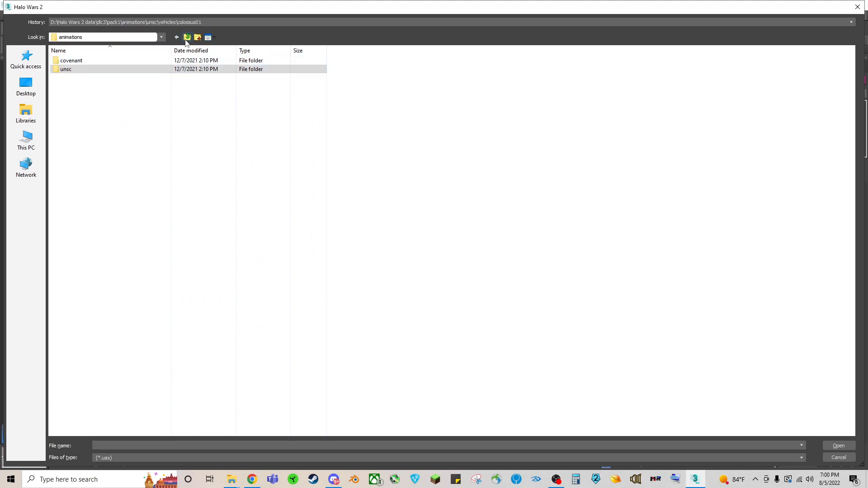
{"action": "left_click", "coordinate": [187, 39]}
{"action": "left_click", "coordinate": [186, 39]}
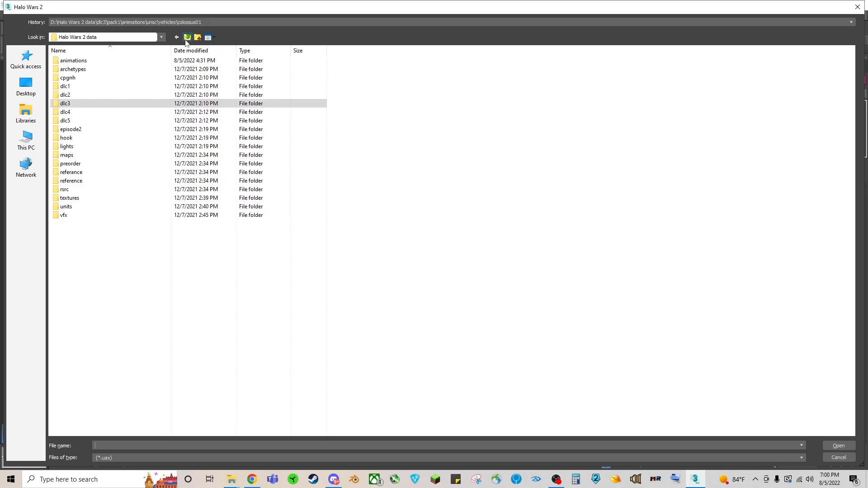
- Look for the Jerome Mantis animations in the unsc animation folder of dlc4's pack1, and return to dlc4
{"action": "double_click", "coordinate": [95, 105]}
{"action": "double_click", "coordinate": [79, 87]}
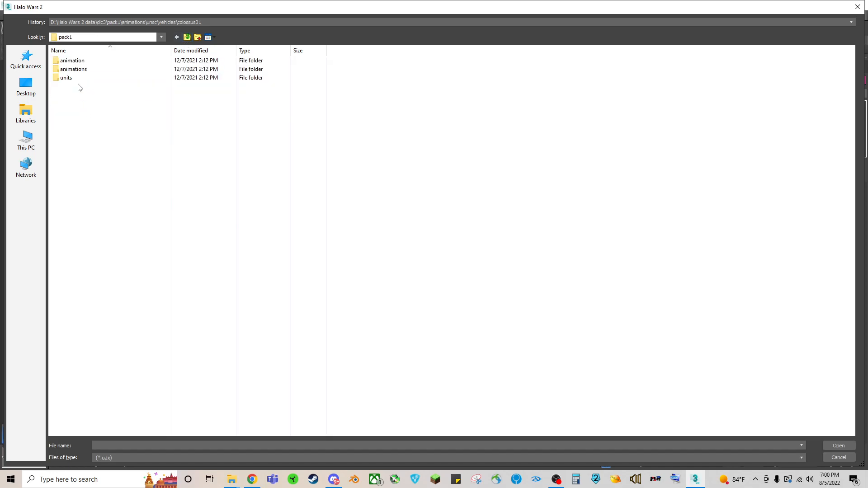
{"action": "double_click", "coordinate": [77, 69]}
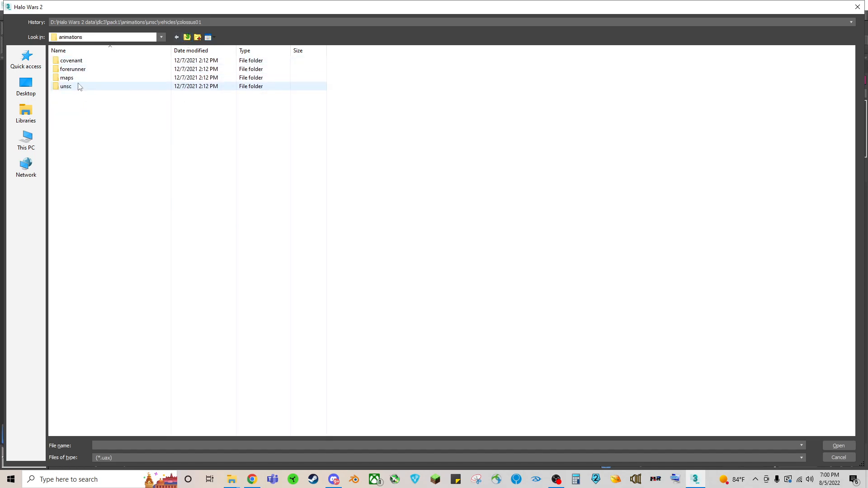
{"action": "double_click", "coordinate": [79, 86]}
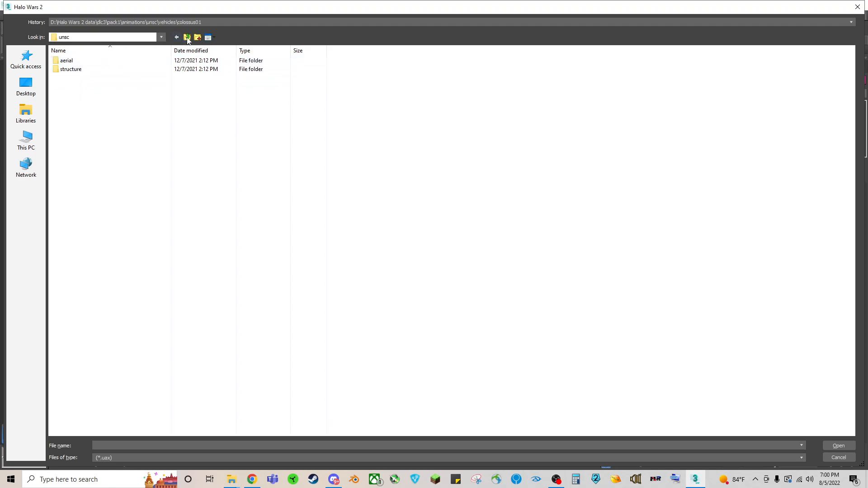
{"action": "left_click", "coordinate": [187, 39]}
{"action": "left_click", "coordinate": [187, 39]}
{"action": "left_click", "coordinate": [183, 41]}
- Look for the Jerome Mantis animations in dlc4's pack2, including its infantry folder, and return to Halo Wars 2 data
{"action": "double_click", "coordinate": [83, 101]}
{"action": "left_click", "coordinate": [83, 72]}
{"action": "double_click", "coordinate": [81, 70]}
{"action": "left_click", "coordinate": [183, 39]}
{"action": "double_click", "coordinate": [117, 63]}
{"action": "double_click", "coordinate": [96, 64]}
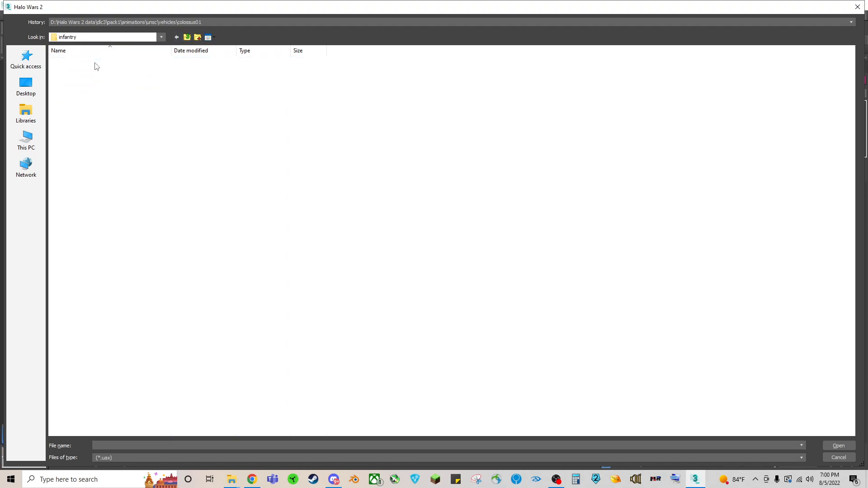
{"action": "left_click", "coordinate": [188, 39]}
{"action": "left_click", "coordinate": [188, 39]}
{"action": "left_click", "coordinate": [188, 39]}
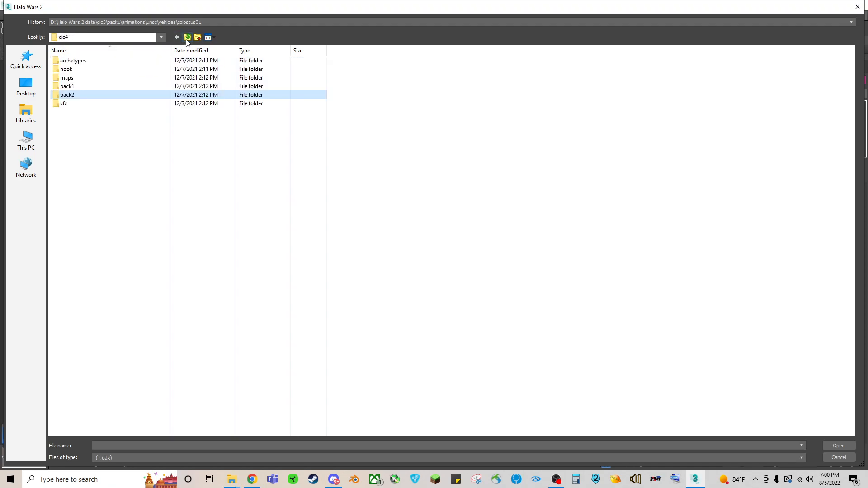
{"action": "left_click", "coordinate": [187, 39]}
{"action": "left_click", "coordinate": [188, 39]}
- Look for the Jerome Mantis animations in the unsc folders of the dlc5 packs
{"action": "double_click", "coordinate": [87, 124]}
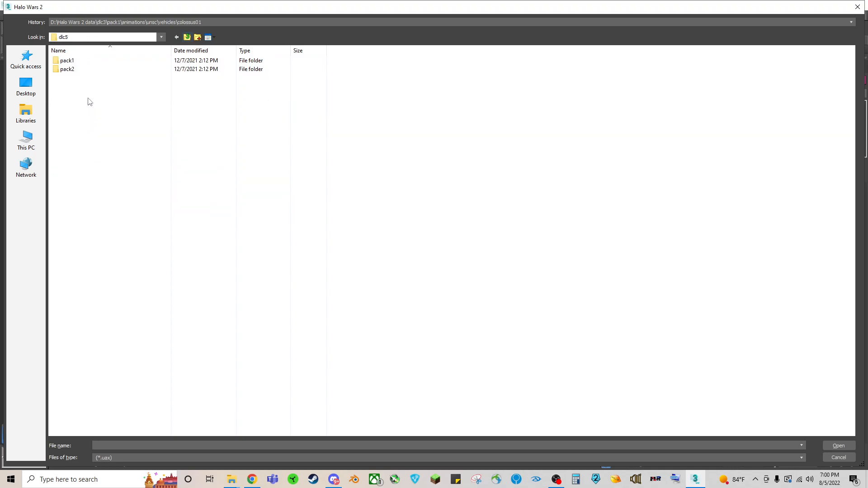
{"action": "double_click", "coordinate": [77, 62]}
{"action": "double_click", "coordinate": [76, 62]}
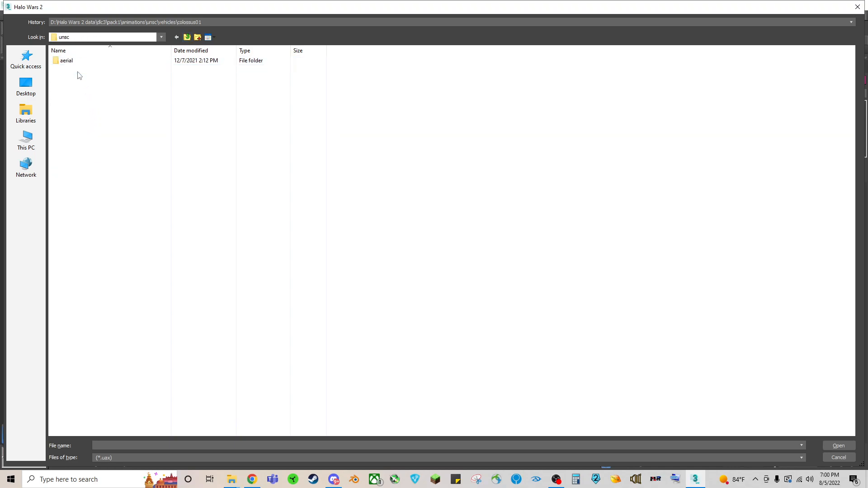
{"action": "left_click", "coordinate": [187, 38]}
{"action": "left_click", "coordinate": [187, 38]}
{"action": "left_click", "coordinate": [184, 39]}
{"action": "double_click", "coordinate": [83, 62]}
{"action": "double_click", "coordinate": [83, 62]}
{"action": "double_click", "coordinate": [86, 70]}
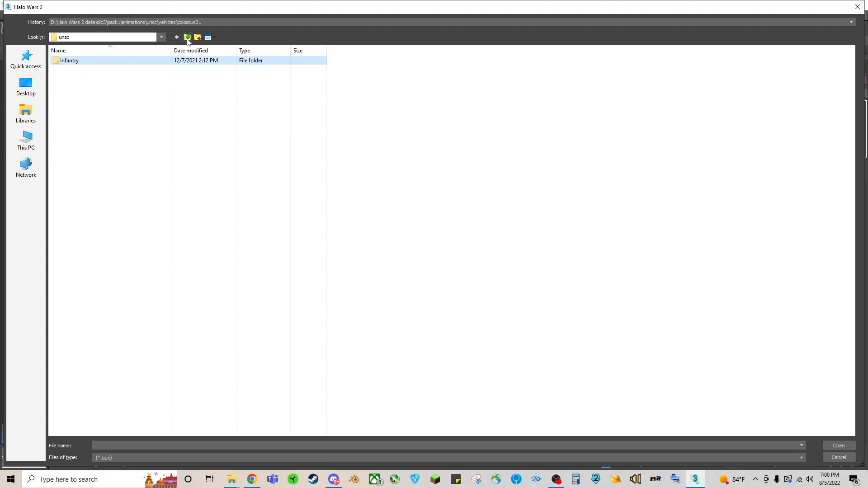
{"action": "left_click", "coordinate": [187, 38]}
- Look for the Jerome Mantis animations in the unsc vehicles folder of dlc1's pack1, and return to Halo Wars 2 data
{"action": "double_click", "coordinate": [93, 88]}
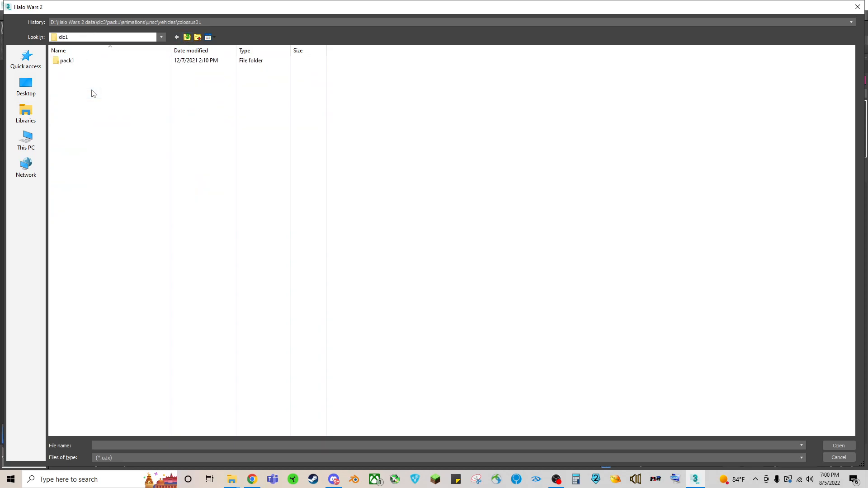
{"action": "double_click", "coordinate": [78, 62]}
{"action": "double_click", "coordinate": [80, 70]}
{"action": "double_click", "coordinate": [79, 62]}
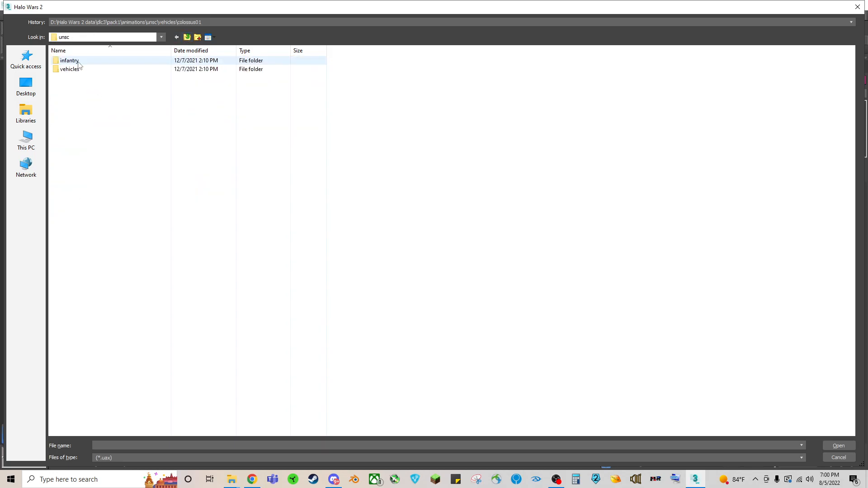
{"action": "double_click", "coordinate": [80, 70]}
{"action": "left_click", "coordinate": [186, 39]}
{"action": "left_click", "coordinate": [186, 40]}
{"action": "left_click", "coordinate": [186, 39]}
{"action": "left_click", "coordinate": [186, 39]}
{"action": "left_click", "coordinate": [186, 39]}
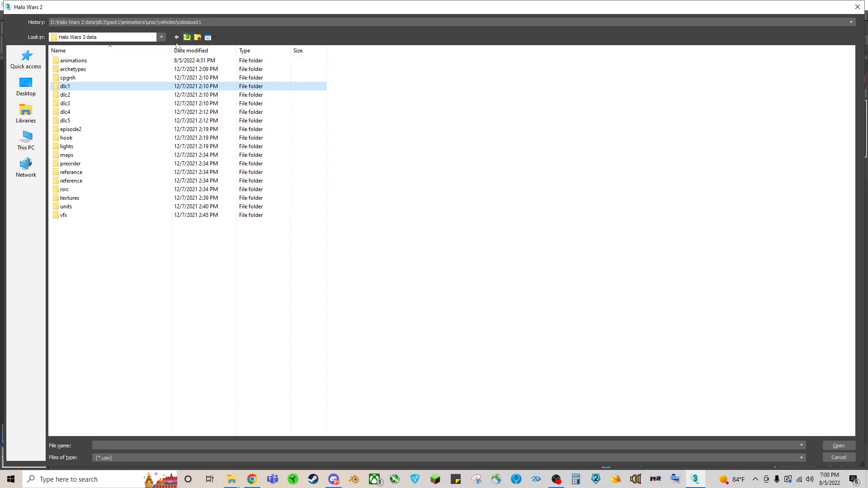
- Open the jerome_mantis animation folder among the unsc vehicles in dlc2's pack1
{"action": "double_click", "coordinate": [99, 95]}
{"action": "double_click", "coordinate": [83, 62]}
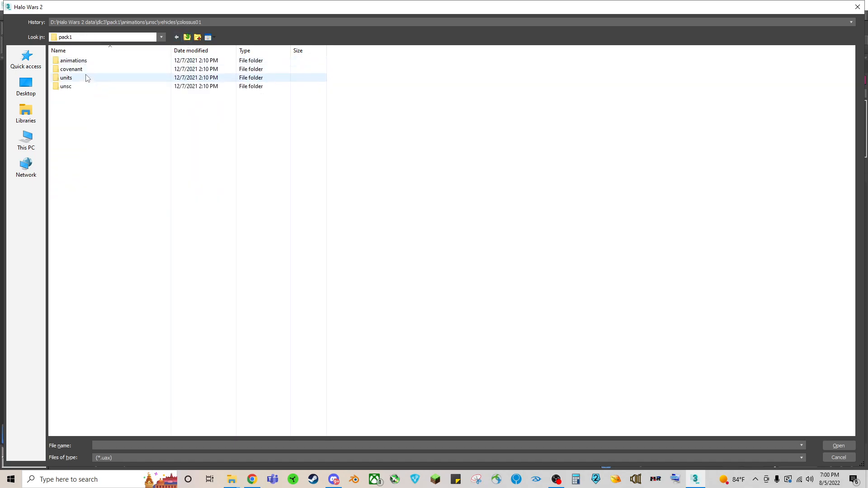
{"action": "double_click", "coordinate": [76, 62]}
{"action": "double_click", "coordinate": [85, 70]}
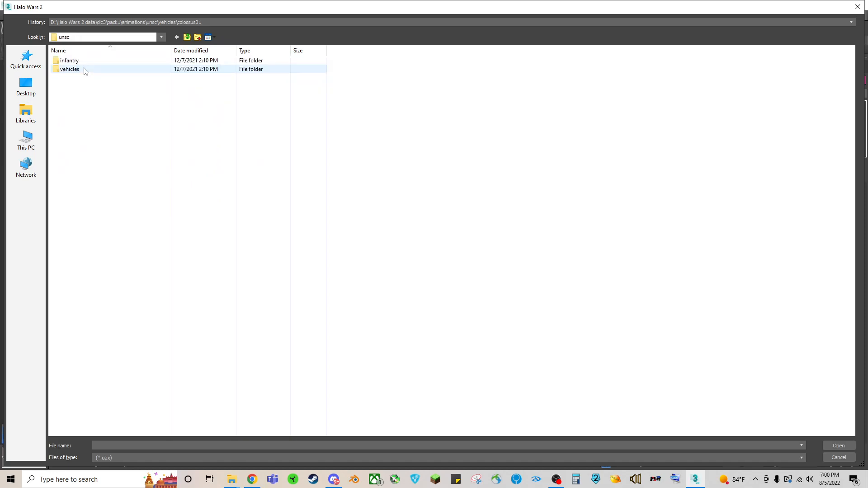
{"action": "left_click", "coordinate": [93, 79]}
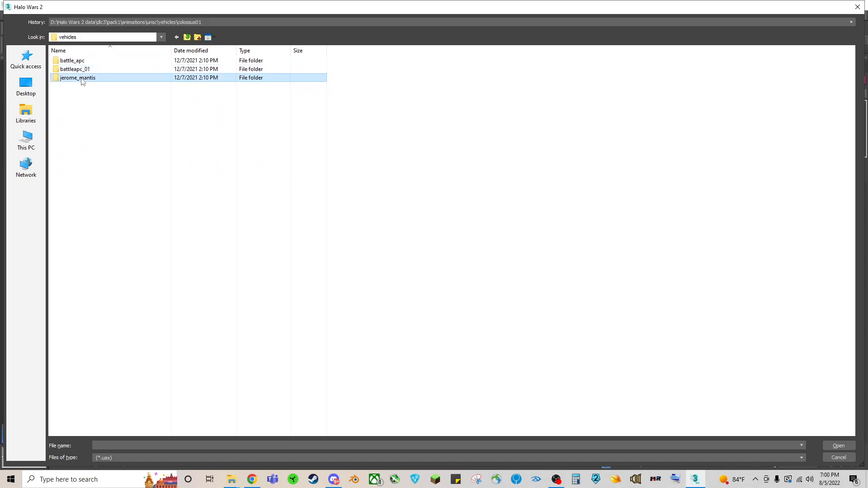
{"action": "double_click", "coordinate": [82, 79]}
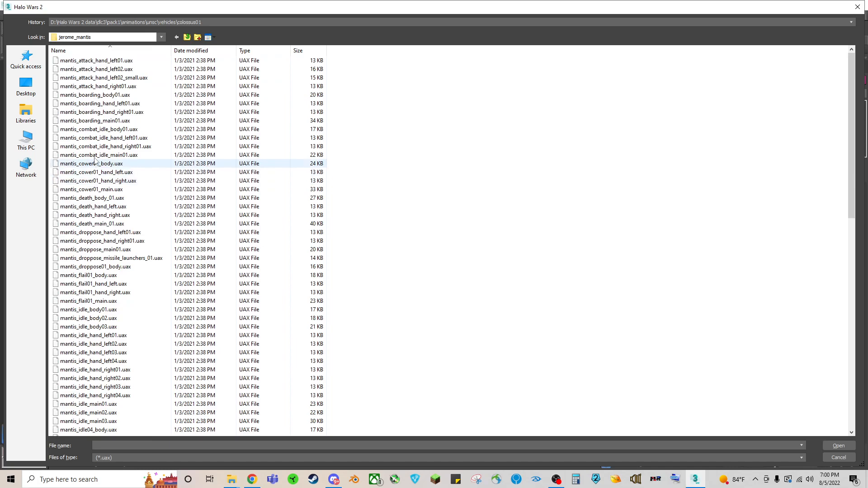
- Examine the list of Jerome Mantis animation files, including the body, hand_left, hand_right and main variants of mantis_flail01
{"action": "scroll", "coordinate": [95, 164], "scroll_direction": "down", "scroll_amount": 20}
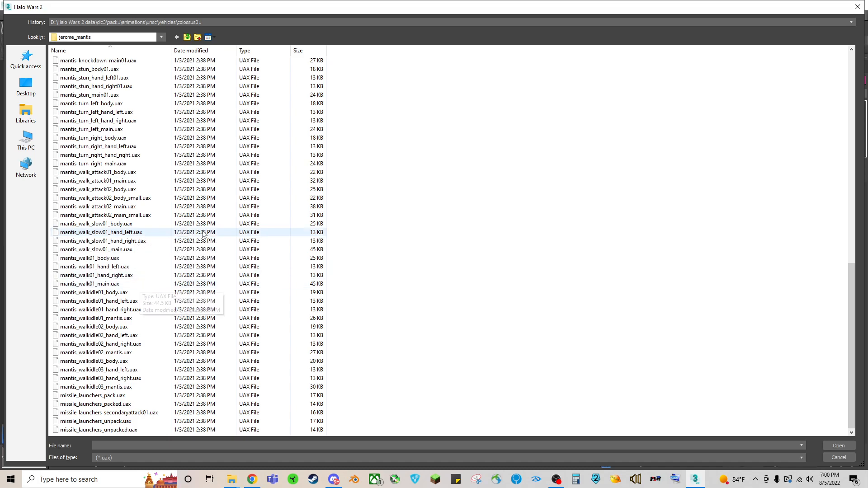
{"action": "scroll", "coordinate": [136, 274], "scroll_direction": "up", "scroll_amount": 4}
{"action": "scroll", "coordinate": [136, 275], "scroll_direction": "up", "scroll_amount": 2}
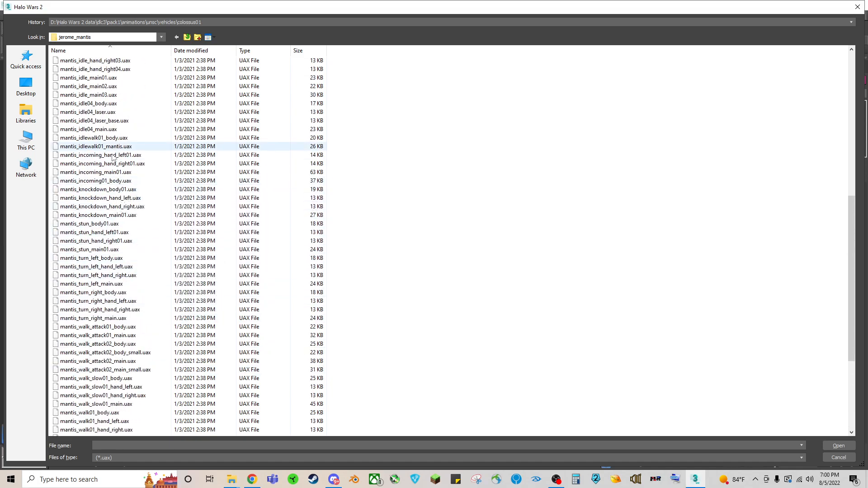
{"action": "scroll", "coordinate": [90, 157], "scroll_direction": "up", "scroll_amount": 7}
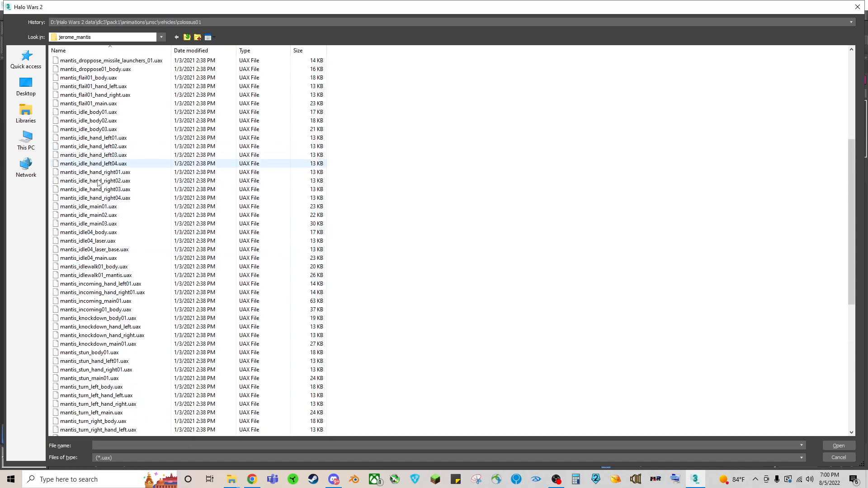
{"action": "scroll", "coordinate": [97, 193], "scroll_direction": "up", "scroll_amount": 3}
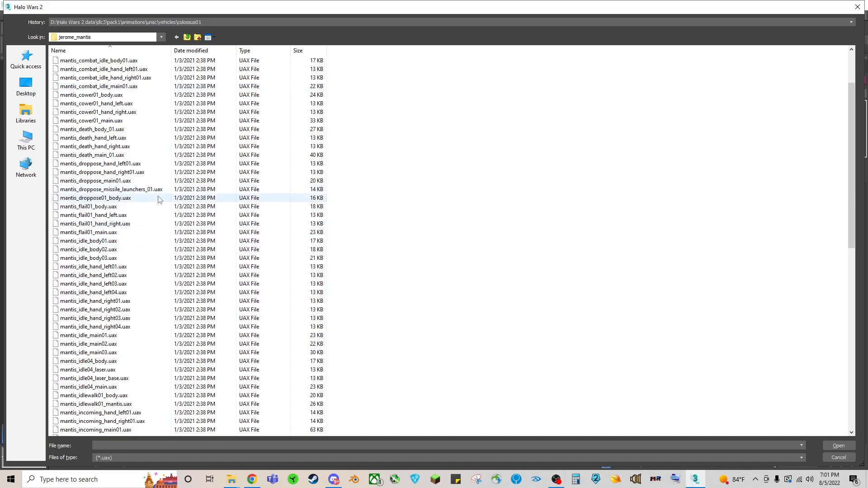
{"action": "left_click", "coordinate": [87, 207]}
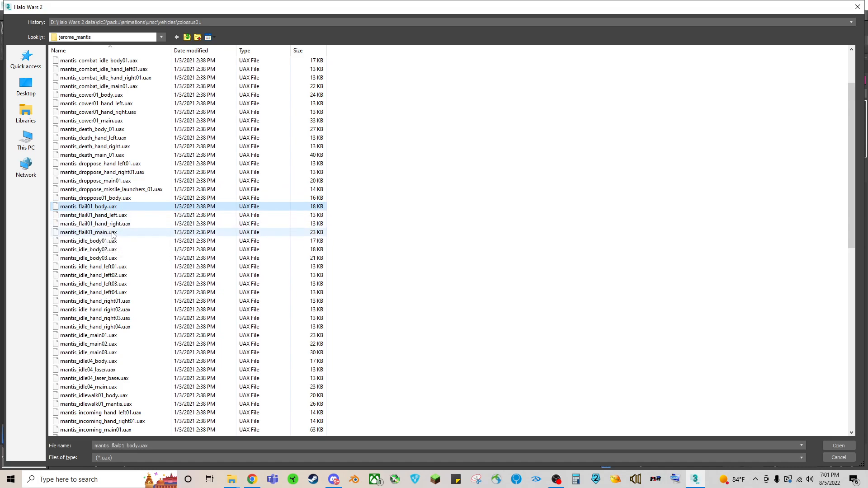
{"action": "left_click", "coordinate": [103, 233]}
{"action": "left_click", "coordinate": [101, 208]}
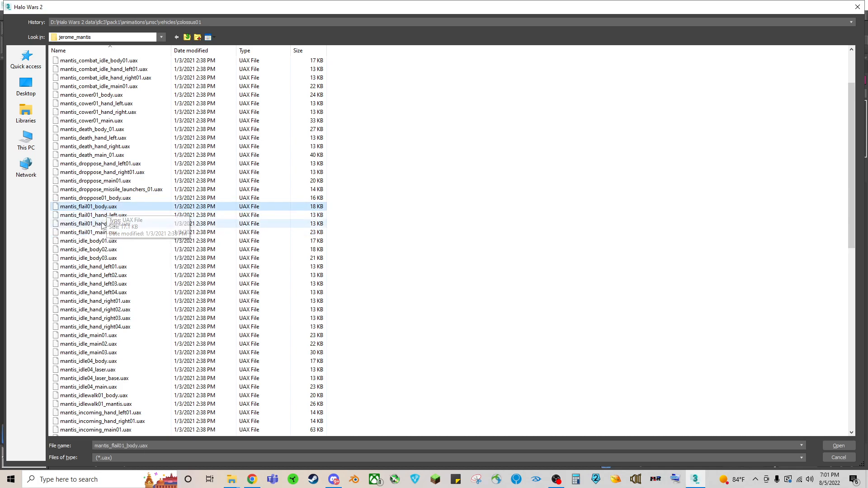
{"action": "left_click", "coordinate": [107, 216]}
{"action": "left_click", "coordinate": [111, 225]}
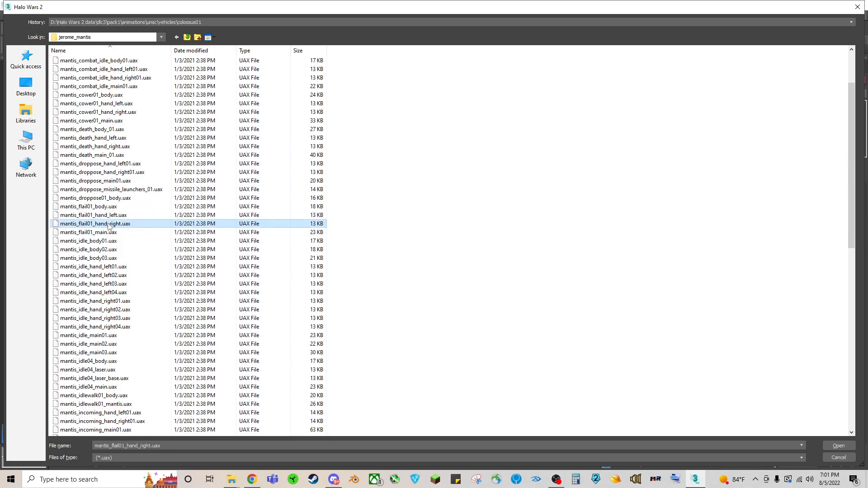
{"action": "left_click", "coordinate": [102, 233]}
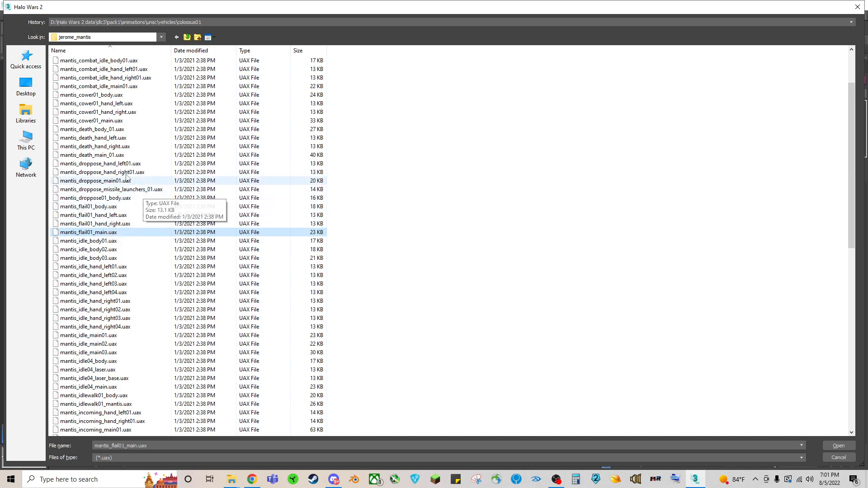
- Load mantis_flail01_main.uax onto the Mantis and play the animation, viewing it from another angle
{"action": "scroll", "coordinate": [136, 183], "scroll_direction": "up", "scroll_amount": 2}
{"action": "scroll", "coordinate": [134, 183], "scroll_direction": "up", "scroll_amount": 1}
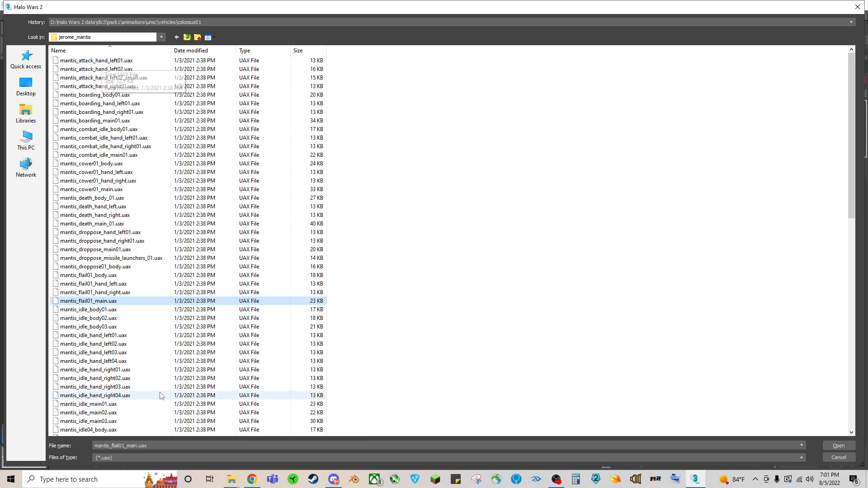
{"action": "scroll", "coordinate": [154, 377], "scroll_direction": "down", "scroll_amount": 5}
{"action": "scroll", "coordinate": [153, 377], "scroll_direction": "down", "scroll_amount": 6}
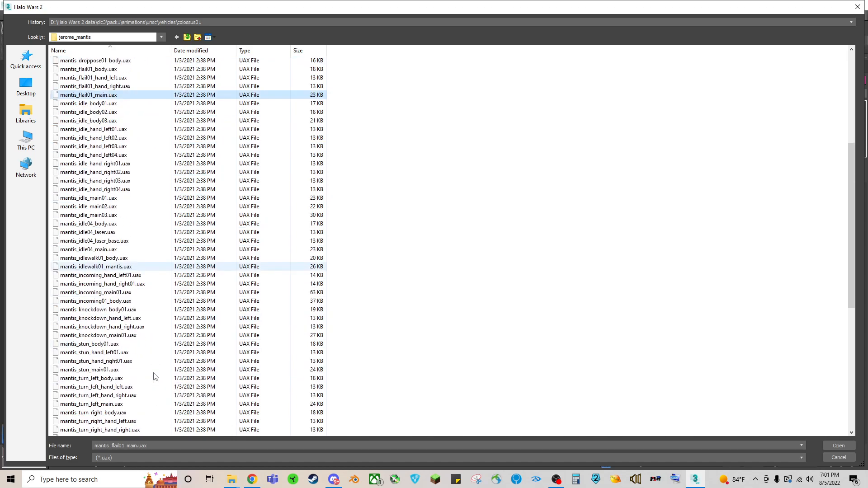
{"action": "scroll", "coordinate": [152, 376], "scroll_direction": "up", "scroll_amount": 7}
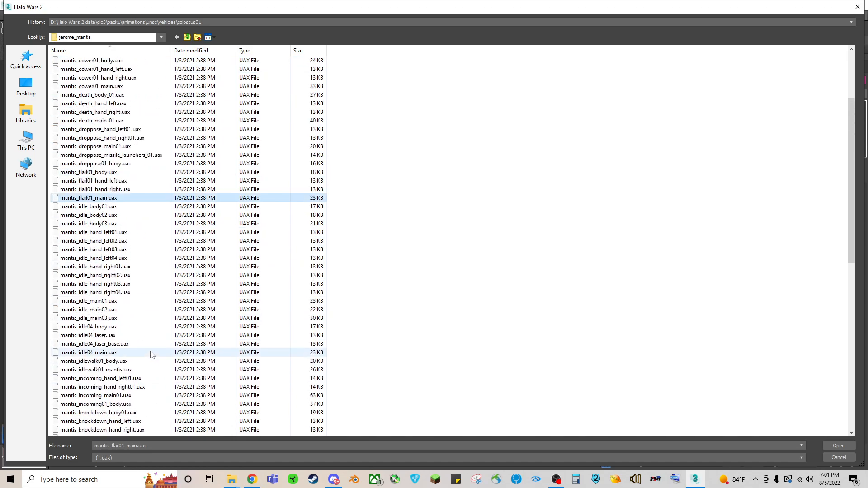
{"action": "double_click", "coordinate": [98, 198]}
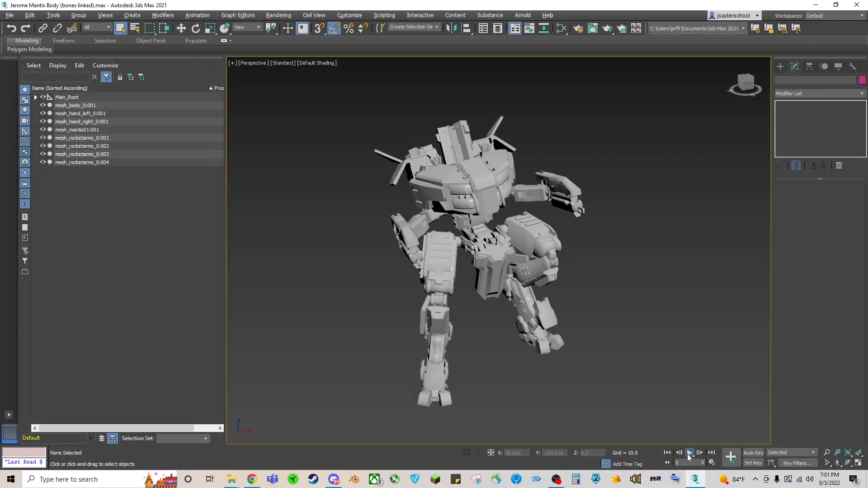
{"action": "left_click", "coordinate": [689, 453]}
{"action": "middle_click_drag", "start_coordinate": [524, 210], "coordinate": [583, 206], "text": "alt"}
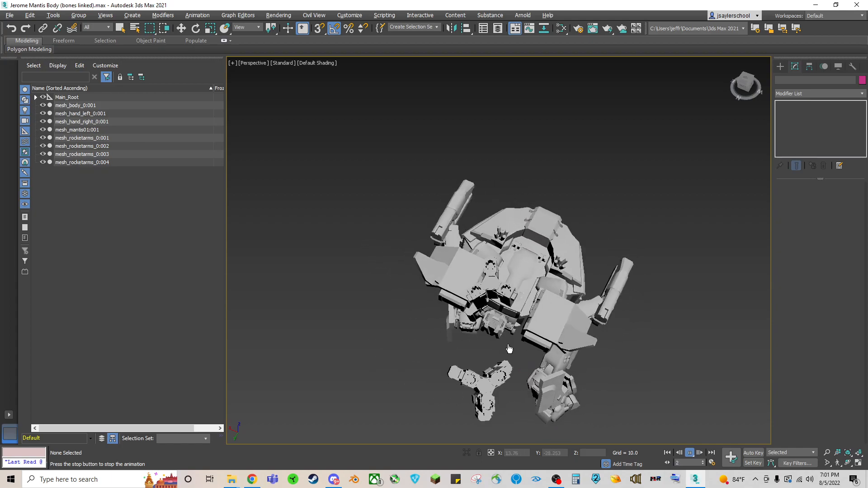
- Load mantis_walk_attack01_main.uax onto the Mantis and review its playback from the front and from behind
{"action": "left_click", "coordinate": [384, 16]}
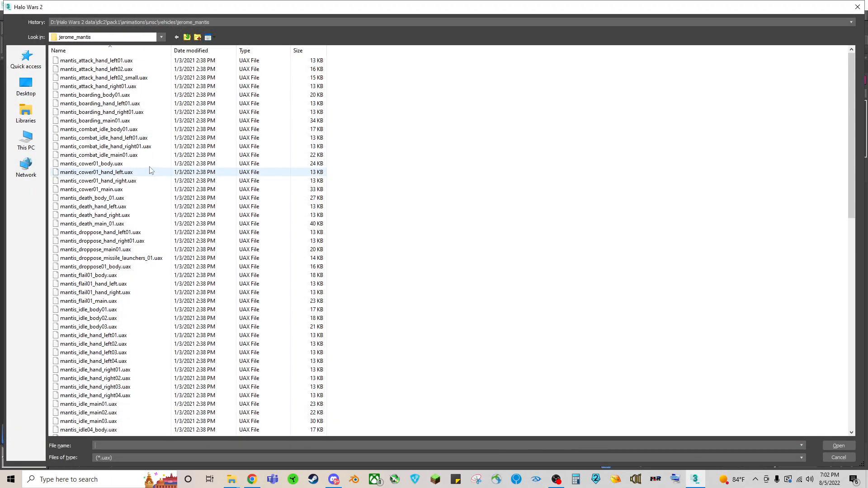
{"action": "scroll", "coordinate": [112, 290], "scroll_direction": "down", "scroll_amount": 15}
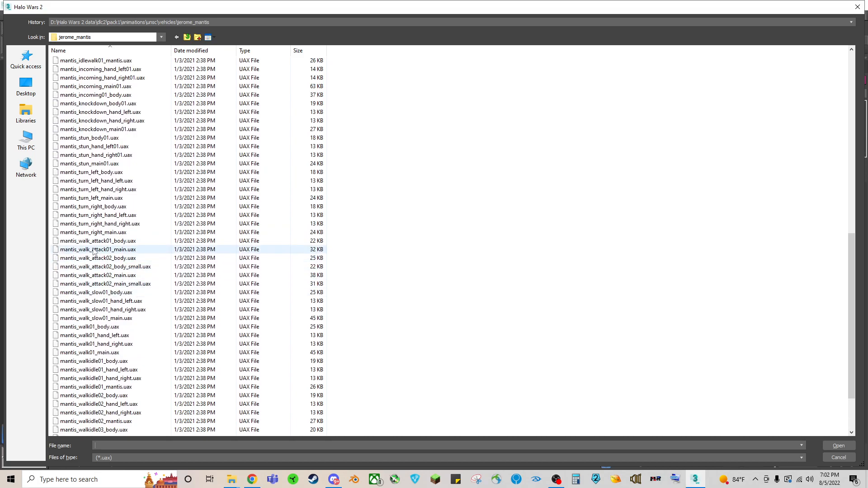
{"action": "double_click", "coordinate": [94, 250]}
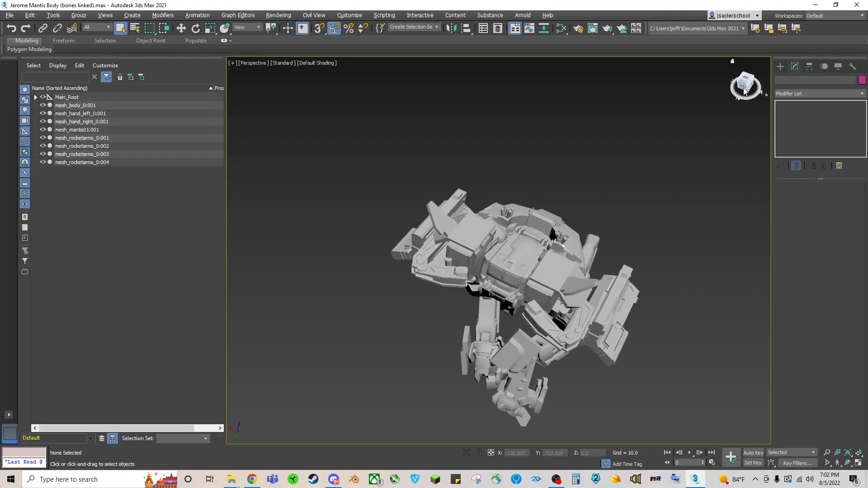
{"action": "left_click_drag", "start_coordinate": [745, 86], "coordinate": [717, 73]}
{"action": "left_click_drag", "start_coordinate": [524, 209], "coordinate": [505, 212]}
{"action": "left_click_drag", "start_coordinate": [746, 83], "coordinate": [656, 171]}
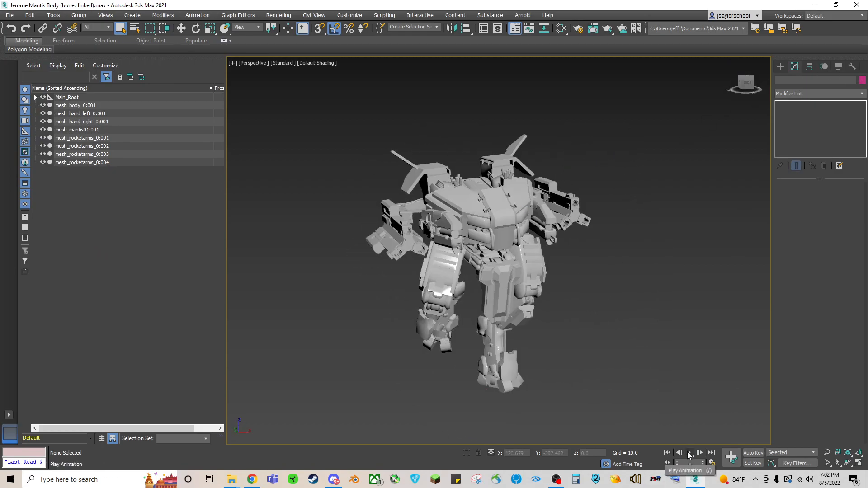
{"action": "left_click", "coordinate": [689, 453]}
{"action": "left_click_drag", "start_coordinate": [746, 82], "coordinate": [826, 81]}
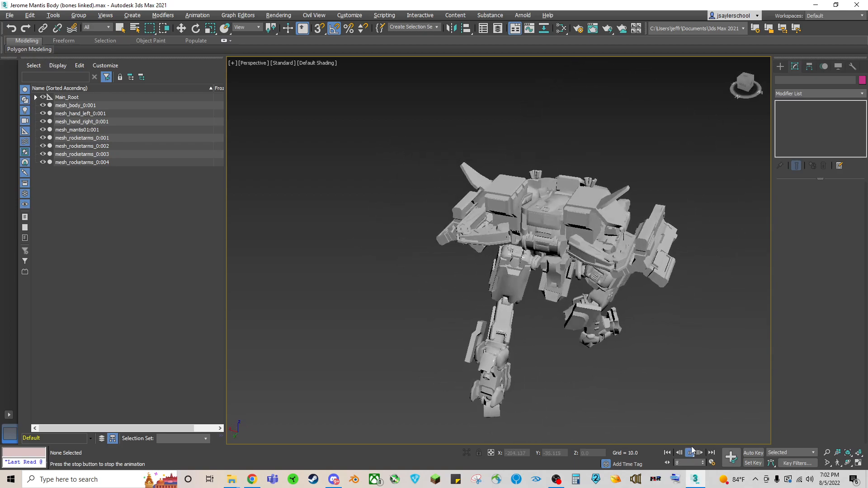
{"action": "left_click", "coordinate": [691, 452]}
- Try to load missile_launchers_packed.uax onto the Mantis, and close the script editor
{"action": "left_click", "coordinate": [390, 16]}
{"action": "left_click", "coordinate": [418, 131]}
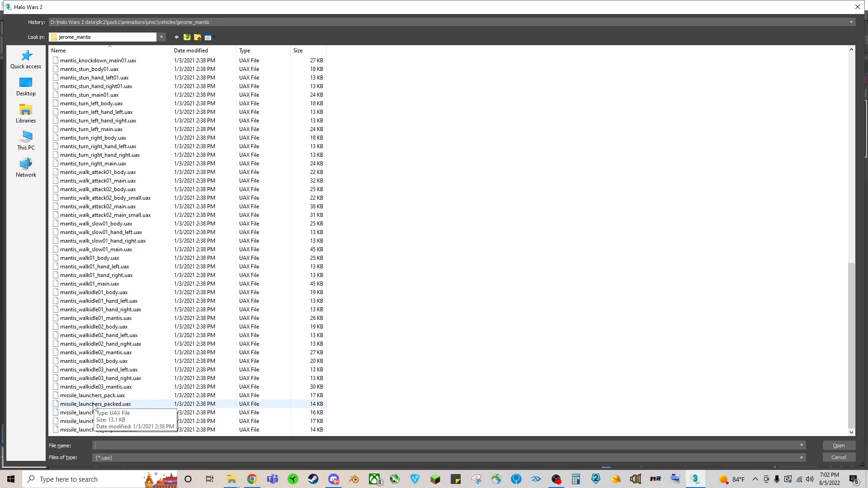
{"action": "double_click", "coordinate": [95, 404]}
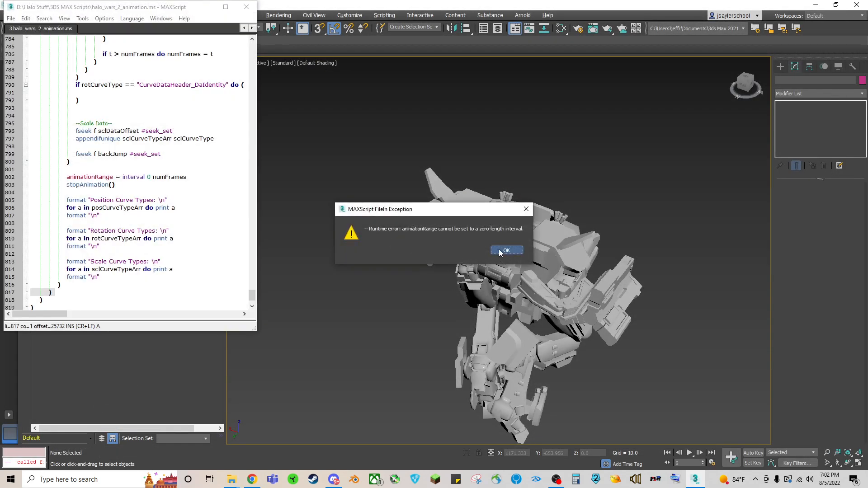
{"action": "left_click", "coordinate": [495, 250]}
{"action": "left_click", "coordinate": [246, 7]}
- Run halo_wars_2_animation.ms to load missile_launchers_pack.uax onto the Mantis, and play the animation
{"action": "left_click", "coordinate": [384, 15]}
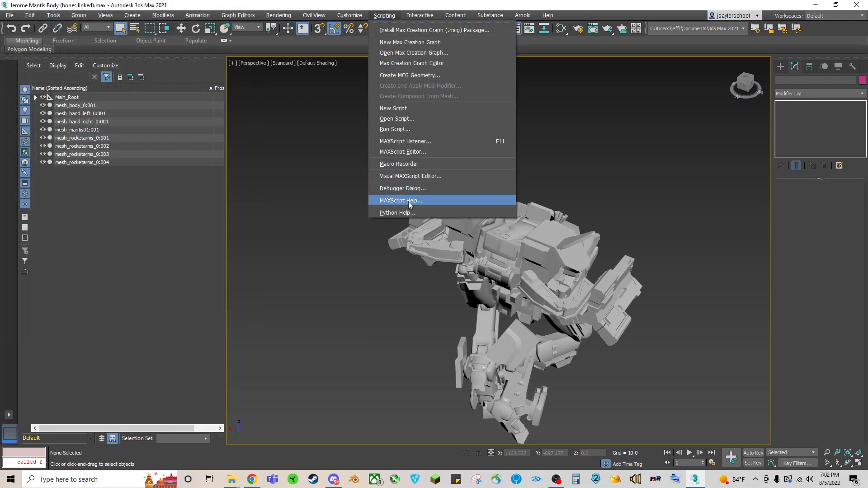
{"action": "left_click", "coordinate": [405, 129]}
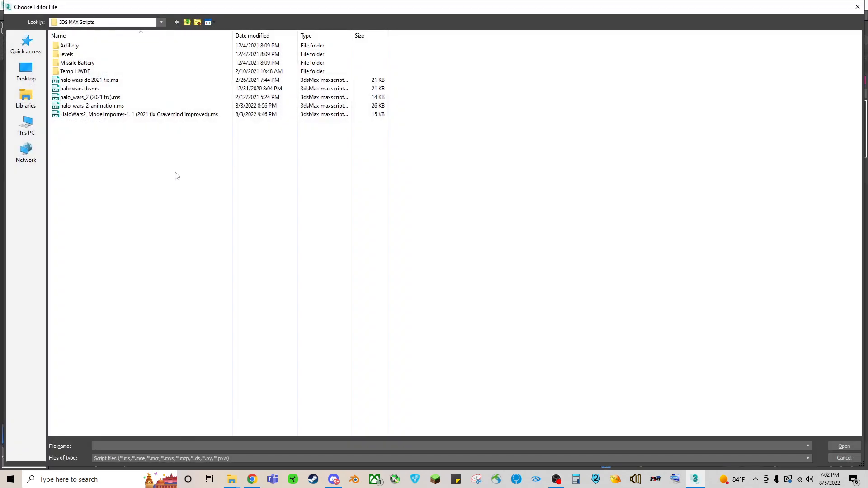
{"action": "double_click", "coordinate": [114, 107]}
{"action": "scroll", "coordinate": [130, 288], "scroll_direction": "down", "scroll_amount": 20}
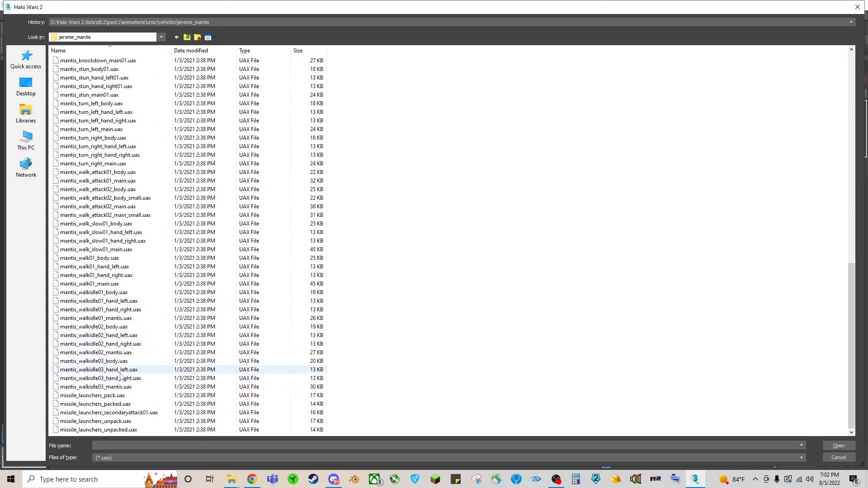
{"action": "double_click", "coordinate": [123, 395]}
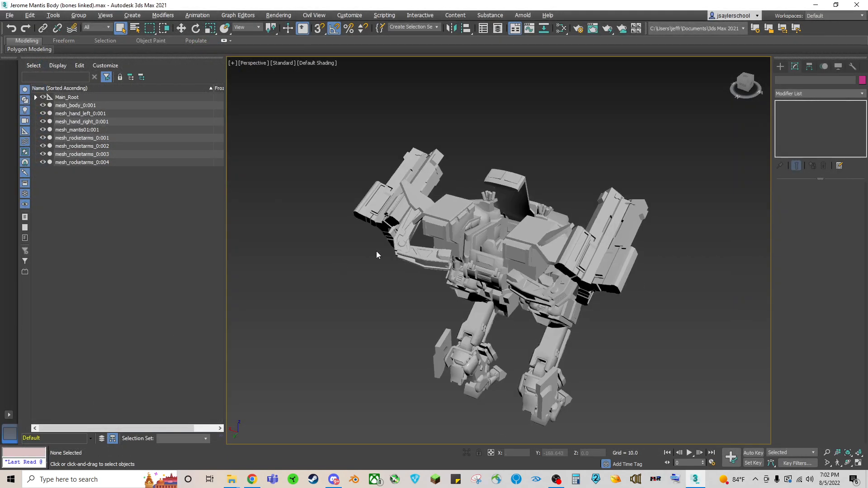
{"action": "left_click", "coordinate": [689, 453]}
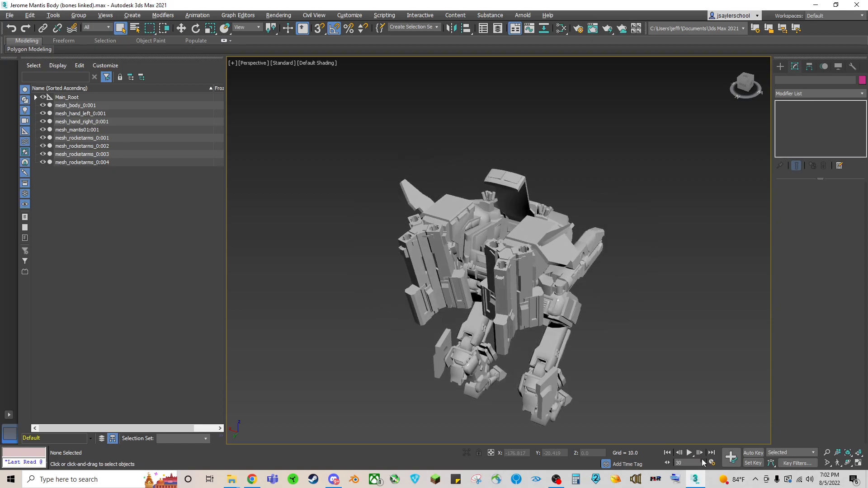
- Inspect the missile launchers folded behind the Mantis from the front, the side and above
{"action": "left_click_drag", "start_coordinate": [748, 96], "coordinate": [714, 67]}
{"action": "middle_click_drag", "start_coordinate": [445, 158], "coordinate": [588, 211], "text": "alt"}
{"action": "middle_click_drag", "start_coordinate": [527, 261], "coordinate": [413, 230], "text": "alt"}
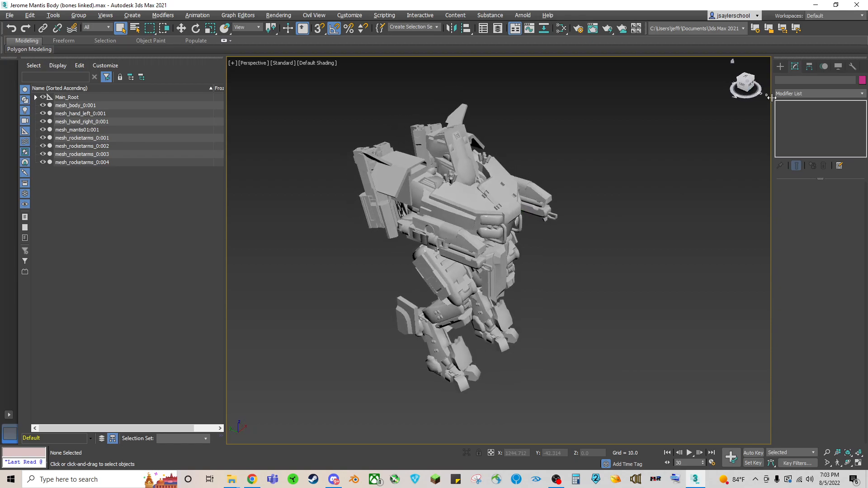
{"action": "left_click_drag", "start_coordinate": [750, 87], "coordinate": [732, 92]}
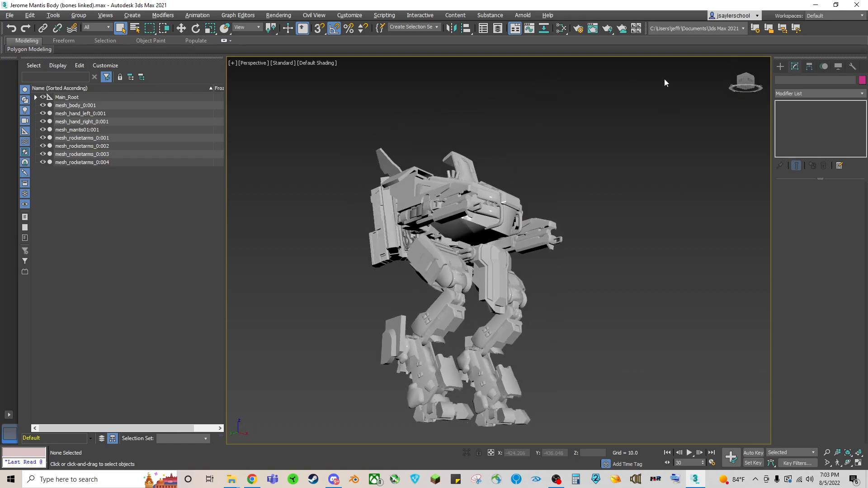
{"action": "left_click", "coordinate": [742, 84]}
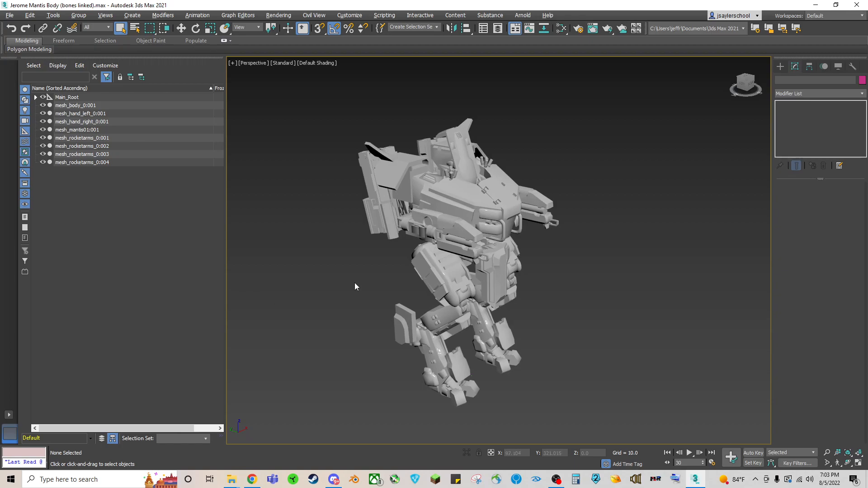
{"action": "left_click", "coordinate": [745, 87]}
{"action": "middle_click_drag", "start_coordinate": [523, 210], "coordinate": [583, 210], "text": "alt"}
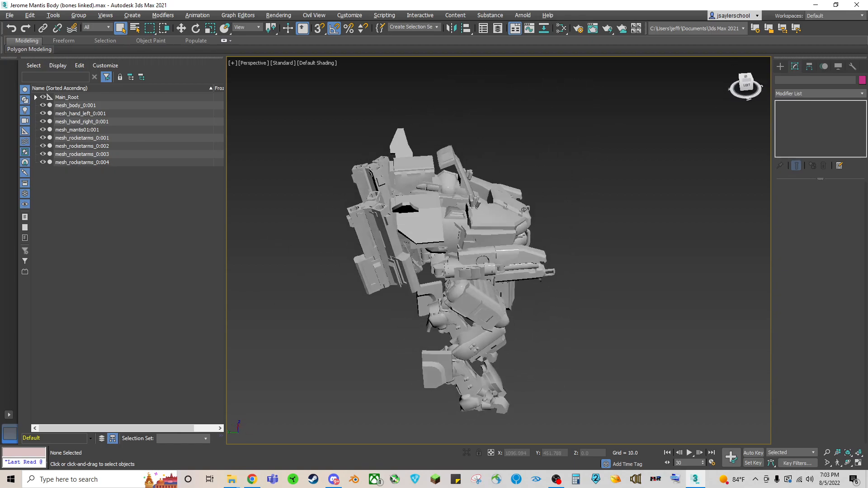
- Move the mesh_rocketarms_0:002 missile launcher away from the Mantis to Y 95.27, and replay the animation to check how it behaves
{"action": "left_click", "coordinate": [369, 236]}
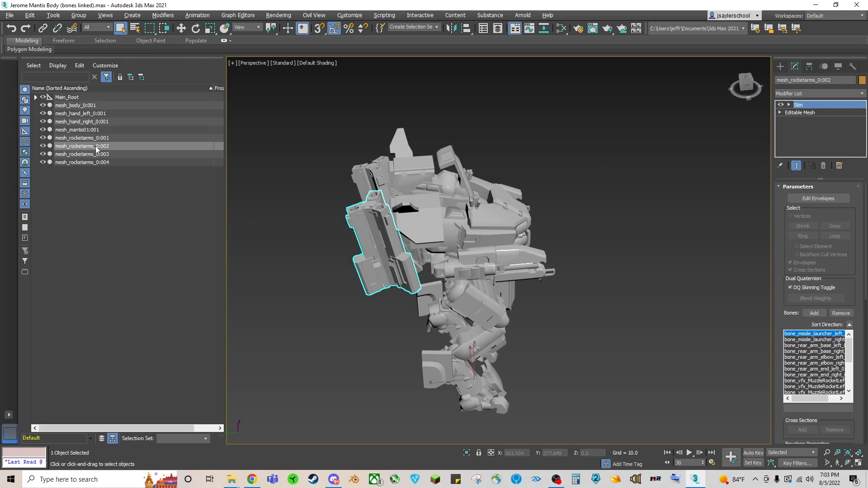
{"action": "left_click", "coordinate": [181, 28]}
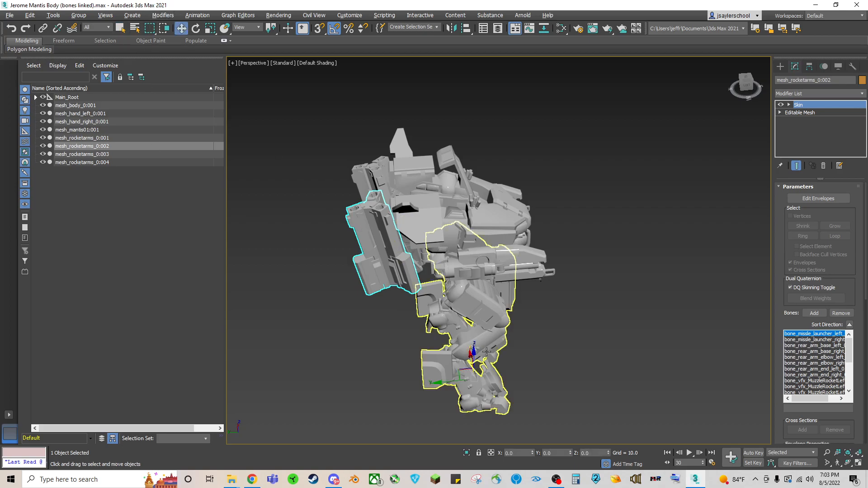
{"action": "left_click_drag", "start_coordinate": [449, 381], "coordinate": [374, 386]}
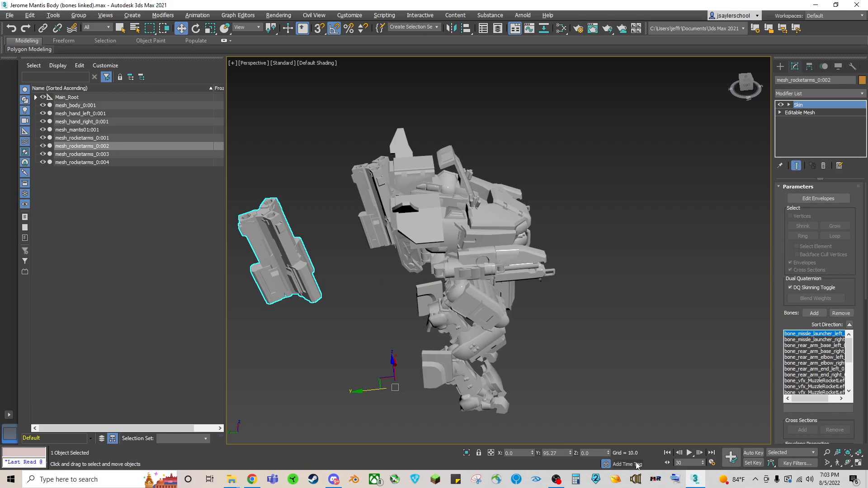
{"action": "left_click", "coordinate": [690, 452]}
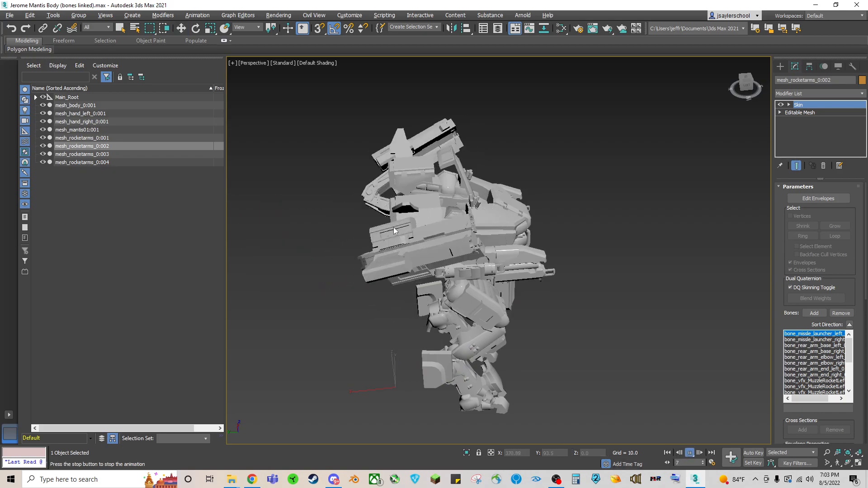
{"action": "left_click", "coordinate": [690, 452]}
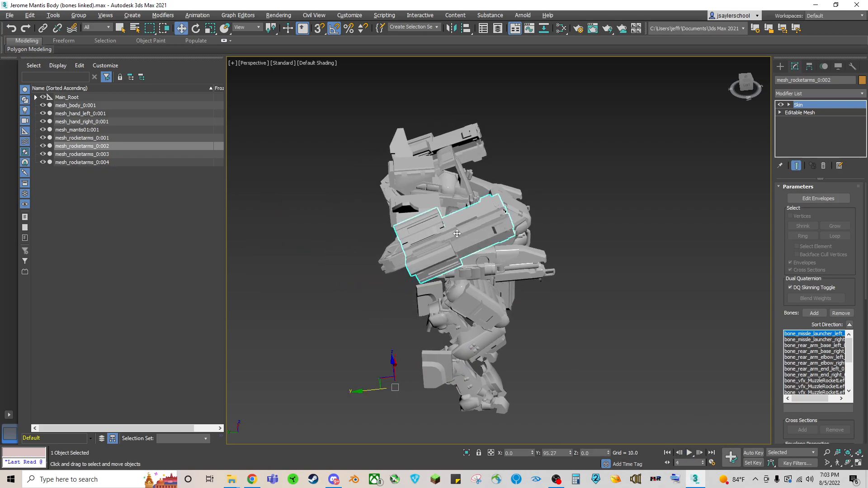
{"action": "left_click", "coordinate": [687, 453]}
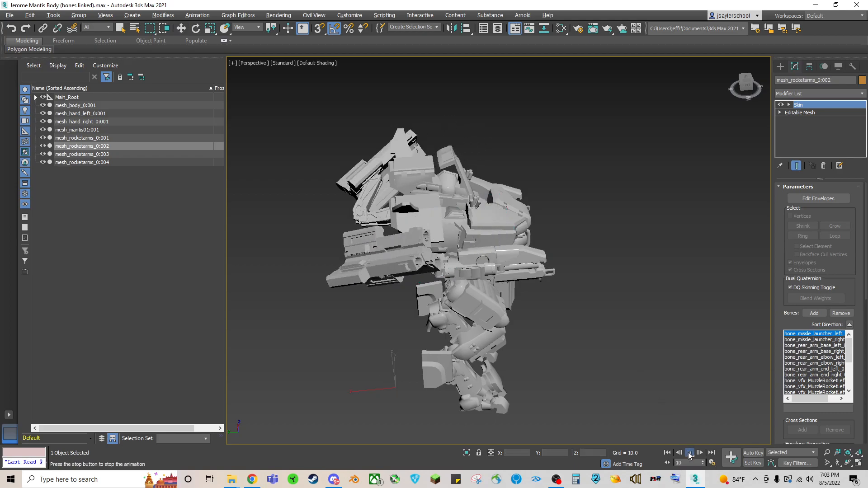
- Expand the Main_Root bone hierarchy through bone_body_0 and bone_rocketarms down to the left rear arm's elbow bone
{"action": "left_click", "coordinate": [35, 98]}
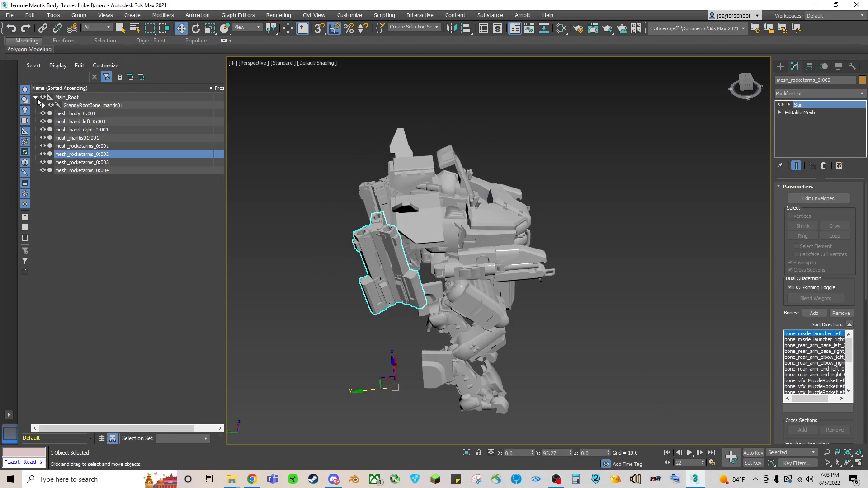
{"action": "left_click", "coordinate": [44, 105]}
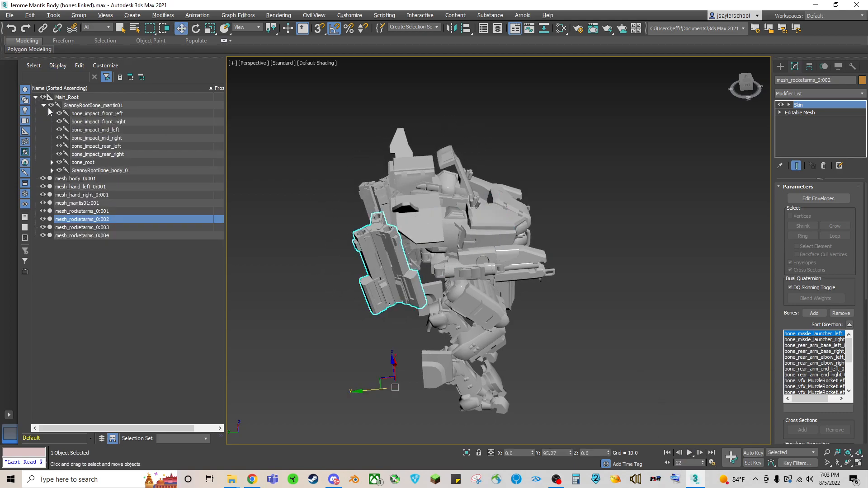
{"action": "left_click", "coordinate": [52, 170]}
{"action": "left_click", "coordinate": [52, 162]}
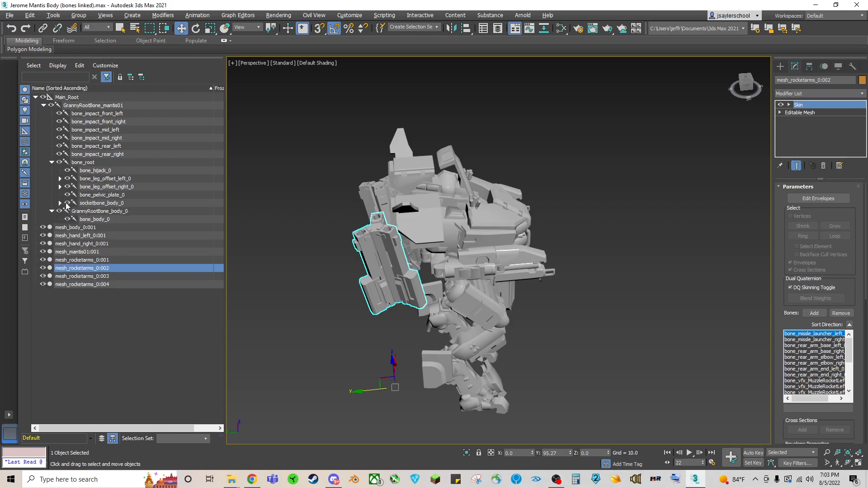
{"action": "left_click", "coordinate": [60, 179]}
{"action": "left_click", "coordinate": [61, 187]}
{"action": "left_click", "coordinate": [60, 203]}
{"action": "left_click", "coordinate": [68, 212]}
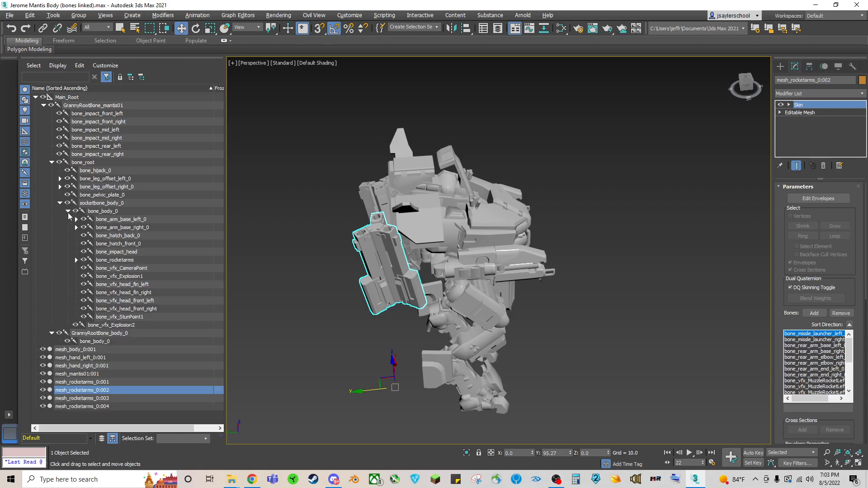
{"action": "left_click", "coordinate": [77, 261]}
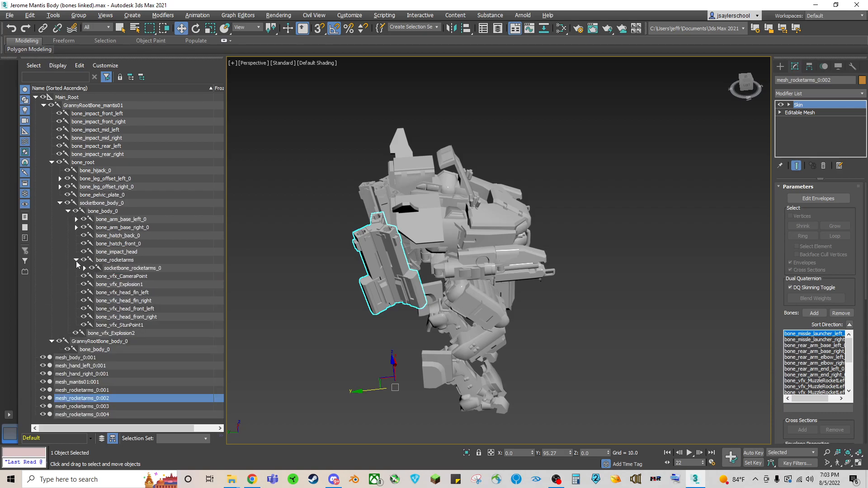
{"action": "left_click", "coordinate": [85, 269]}
{"action": "left_click", "coordinate": [92, 276]}
{"action": "left_click", "coordinate": [100, 284]}
- Try moving bone_rear_arm_end_left_0 away from the Mantis by about 101 along Y, and replay the animation to test the rig
{"action": "left_click", "coordinate": [130, 286]}
{"action": "left_click", "coordinate": [137, 293]}
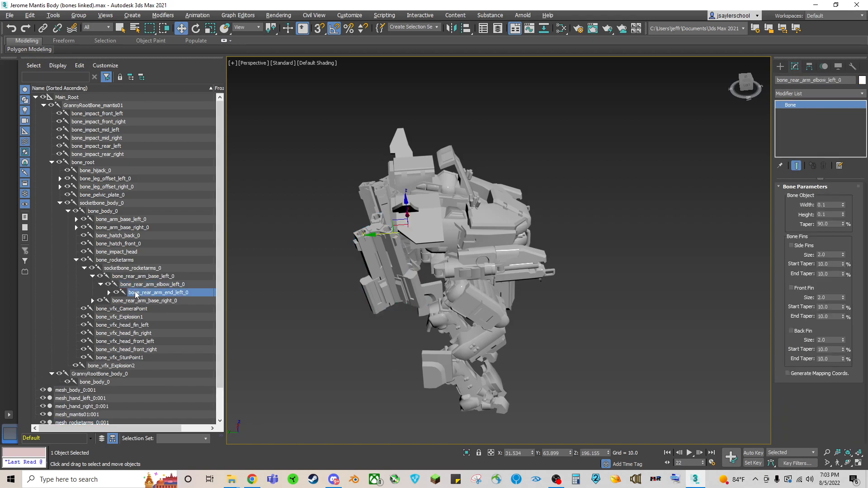
{"action": "left_click_drag", "start_coordinate": [372, 260], "coordinate": [281, 268]}
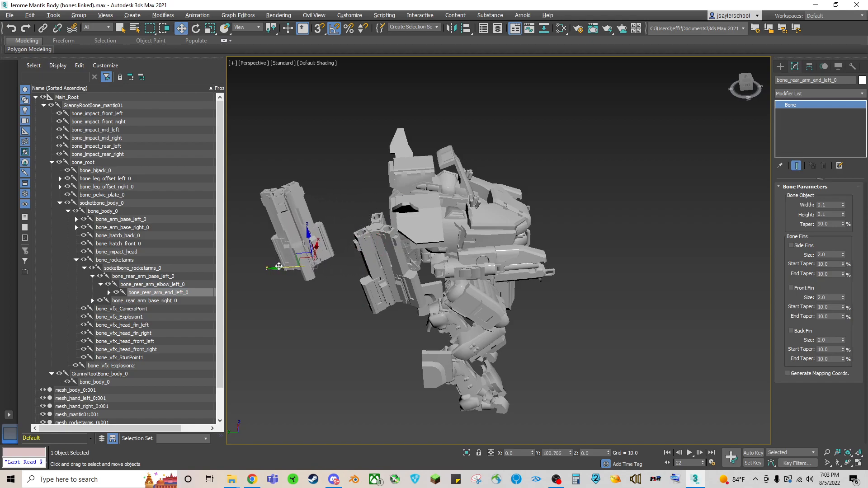
{"action": "left_click", "coordinate": [689, 453]}
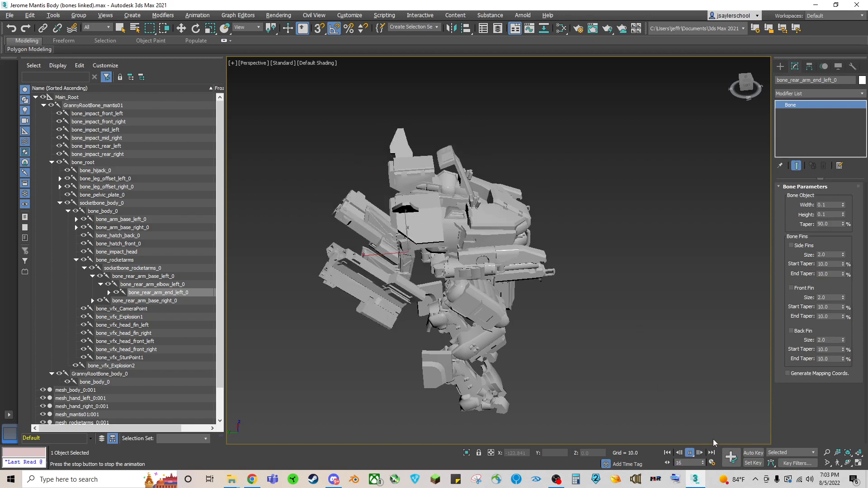
{"action": "left_click", "coordinate": [690, 453]}
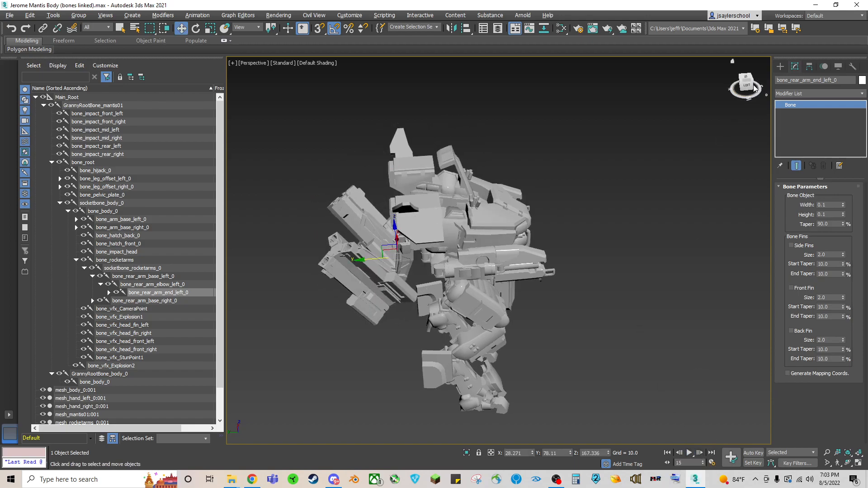
- Clear the selection and inspect the Mantis and its missile launchers from the front and both sides
{"action": "left_click", "coordinate": [747, 86]}
{"action": "scroll", "coordinate": [498, 236], "scroll_direction": "down", "scroll_amount": 3}
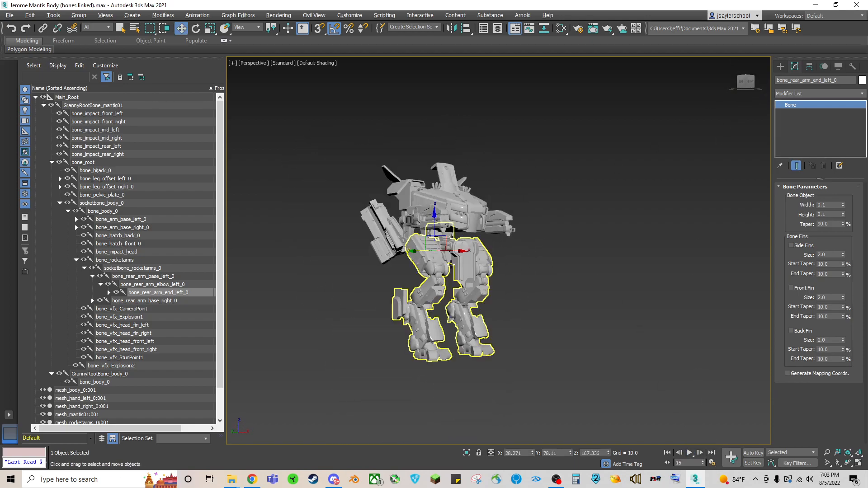
{"action": "scroll", "coordinate": [426, 274], "scroll_direction": "up", "scroll_amount": 3}
{"action": "left_click", "coordinate": [362, 278]}
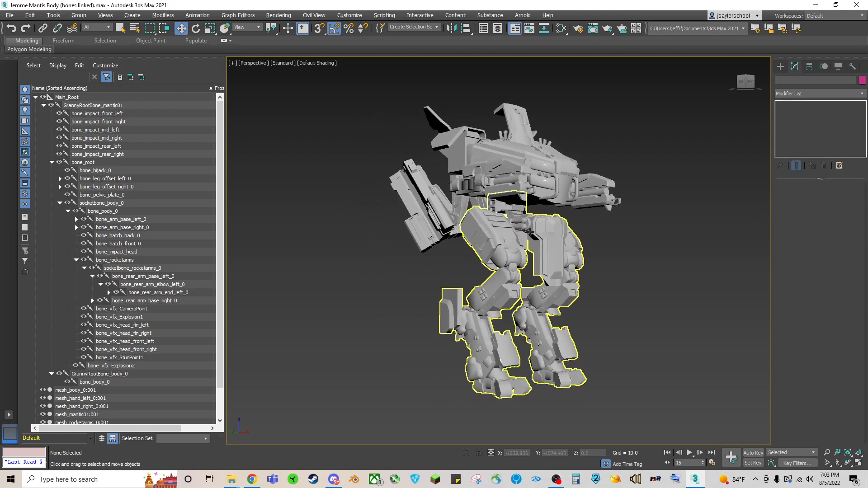
{"action": "left_click", "coordinate": [756, 85]}
{"action": "left_click_drag", "start_coordinate": [755, 84], "coordinate": [749, 89]}
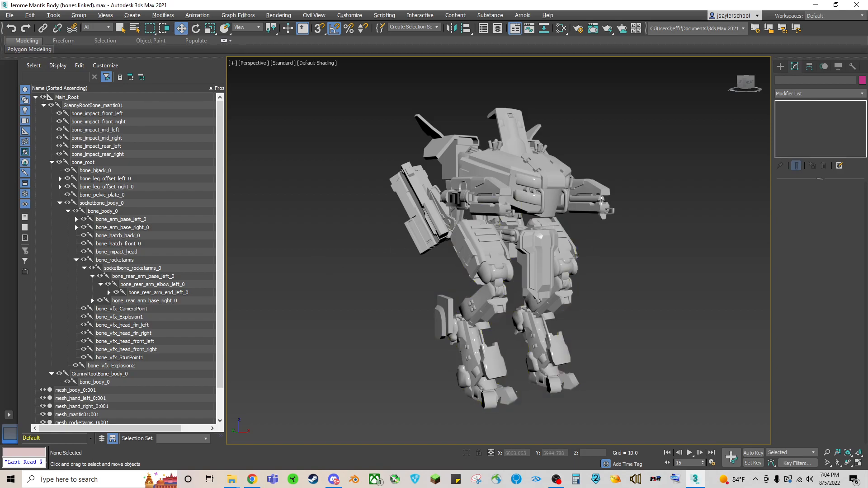
{"action": "left_click_drag", "start_coordinate": [744, 81], "coordinate": [707, 91]}
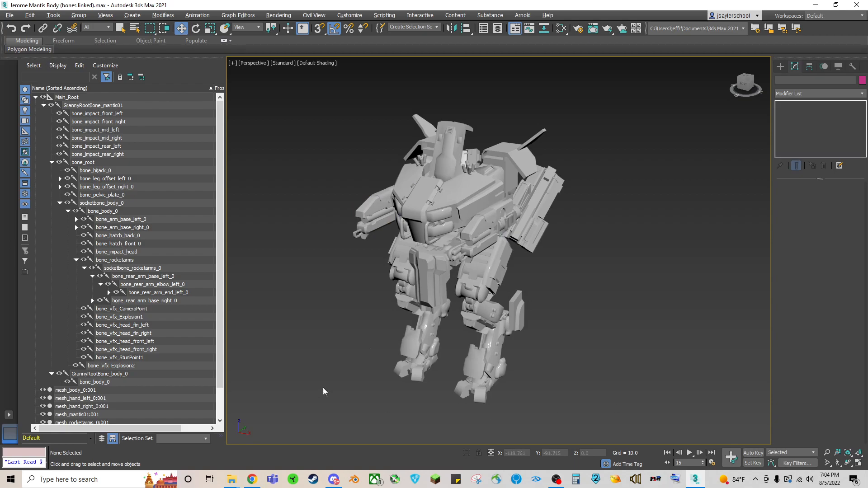
- Switch to the ripping channel in Discord
{"action": "mouse_move", "coordinate": [336, 475]}
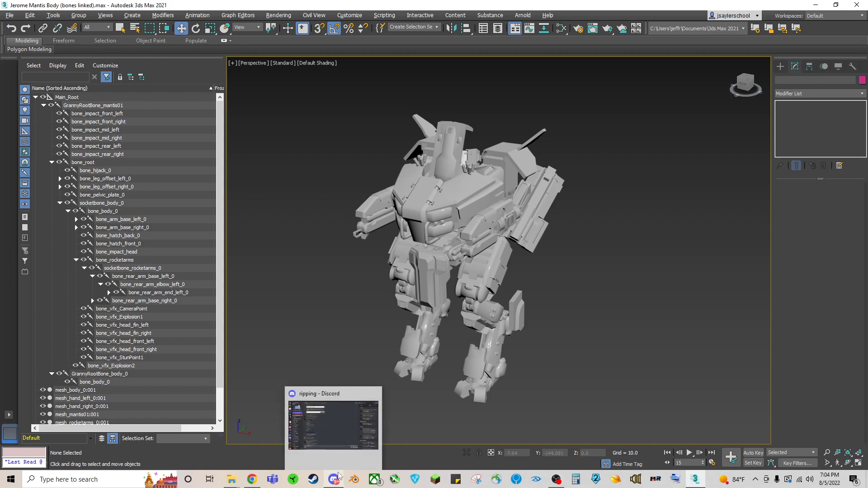
{"action": "mouse_move", "coordinate": [340, 450]}
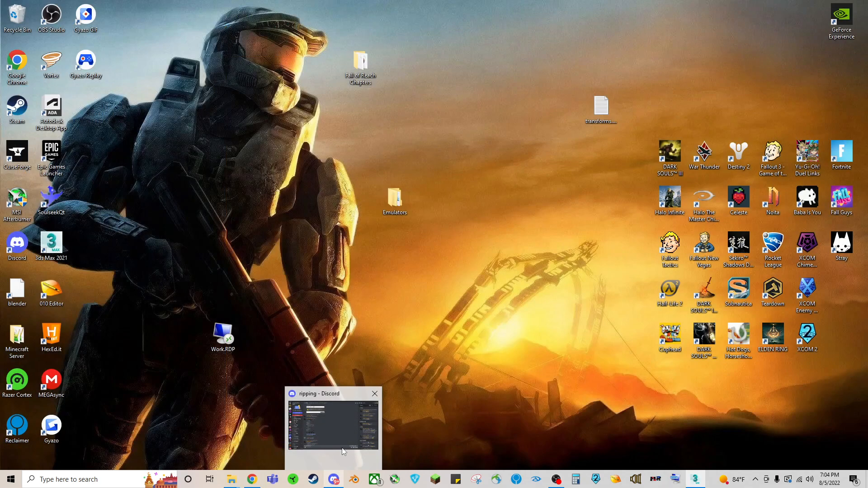